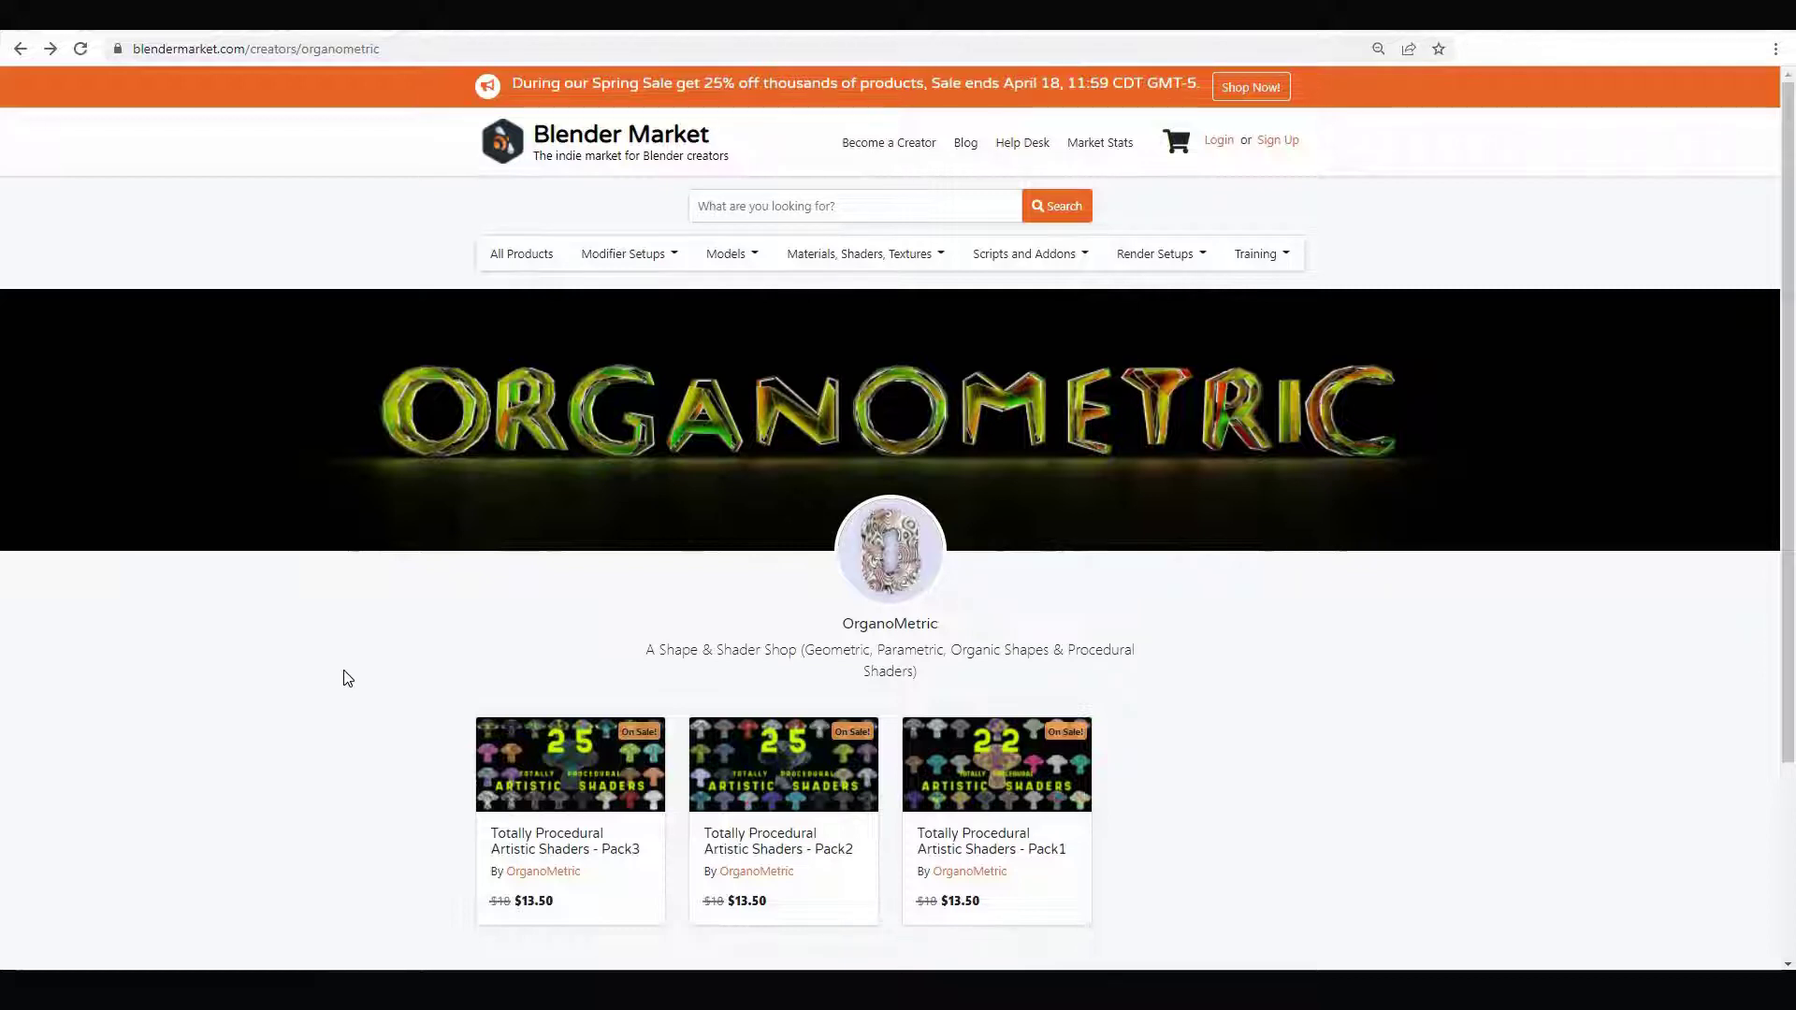
Open the Totally Procedural Artistic Shaders - Pack3 product page and browse its shader preview images.
{"action": "left_click", "coordinate": [526, 819]}
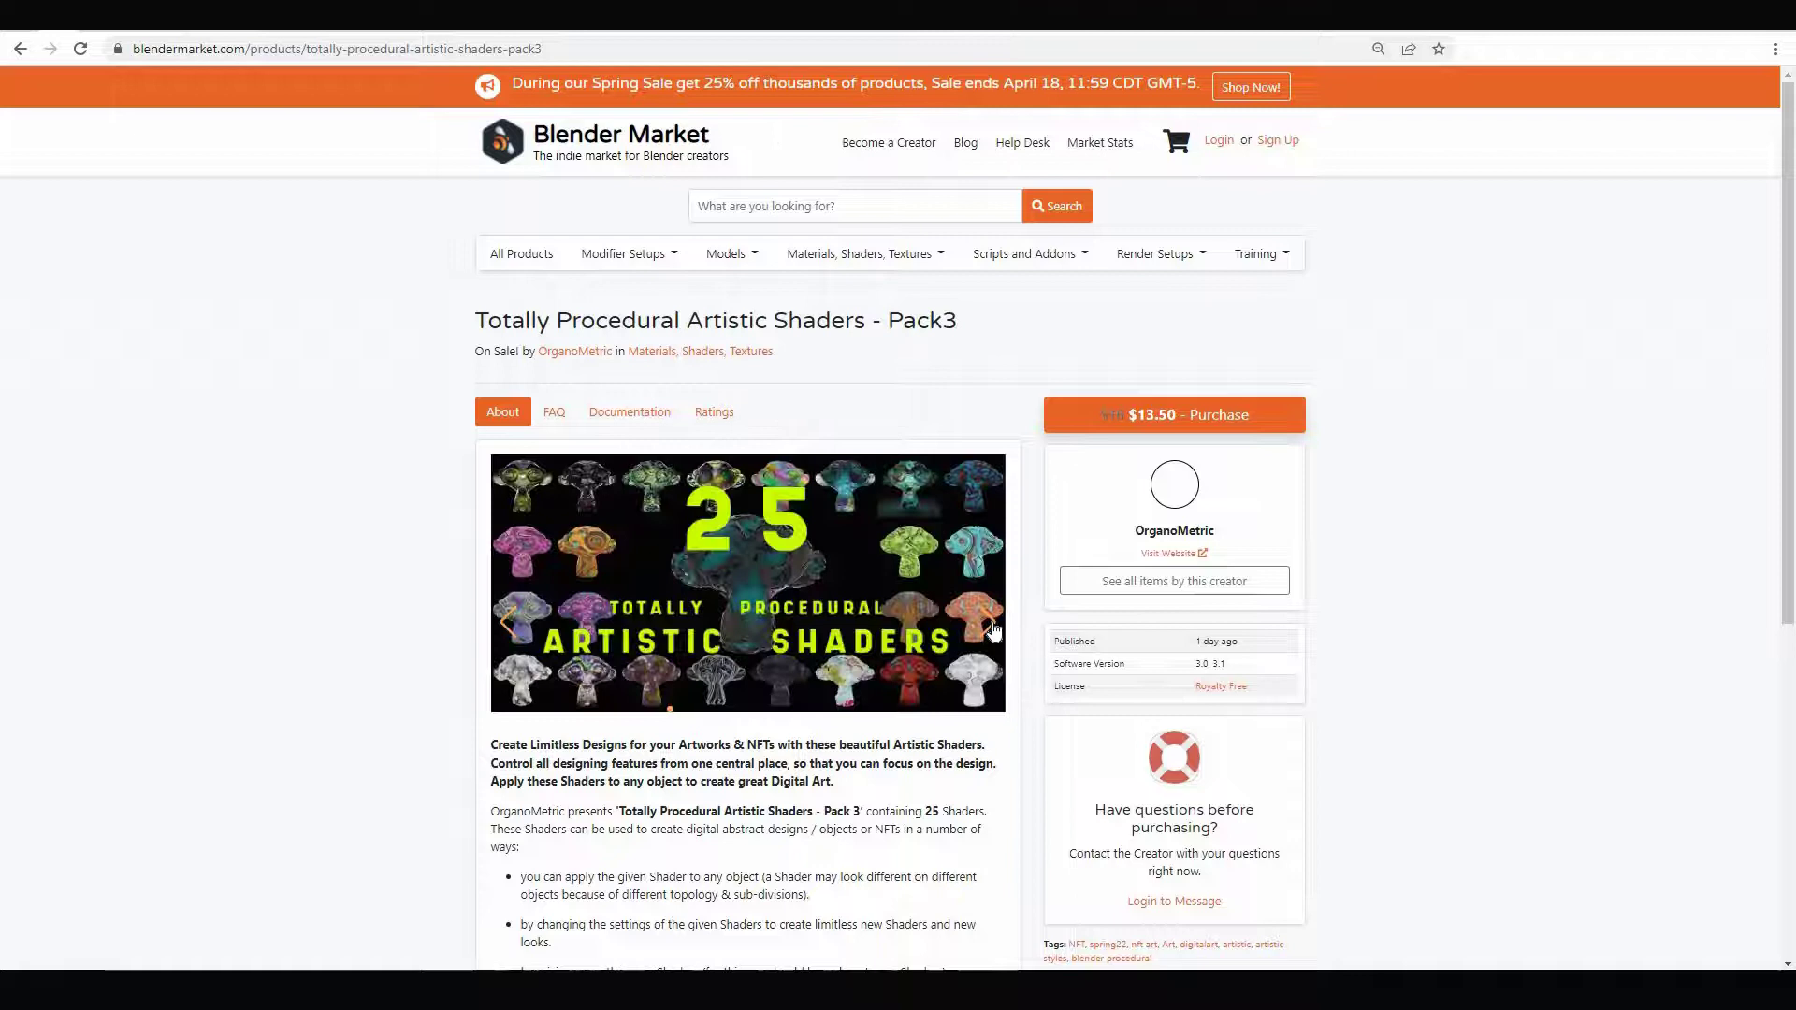
{"action": "left_click", "coordinate": [989, 623]}
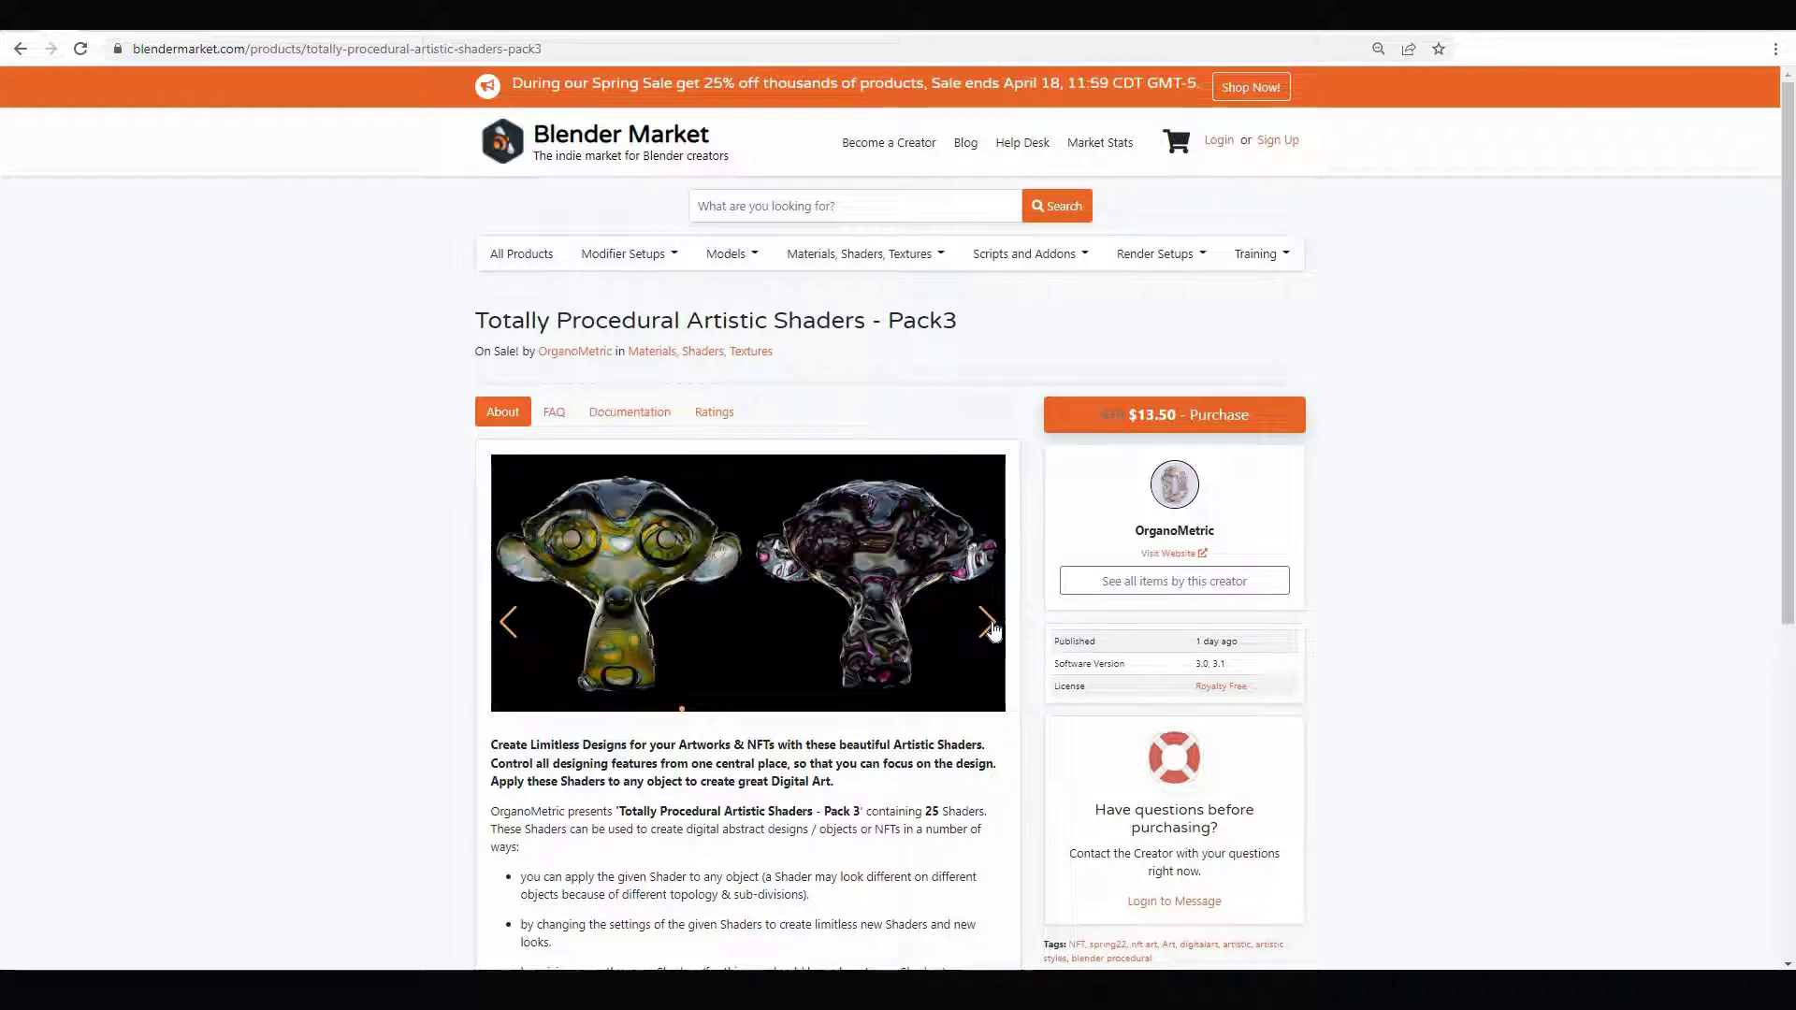
{"action": "left_click", "coordinate": [987, 622]}
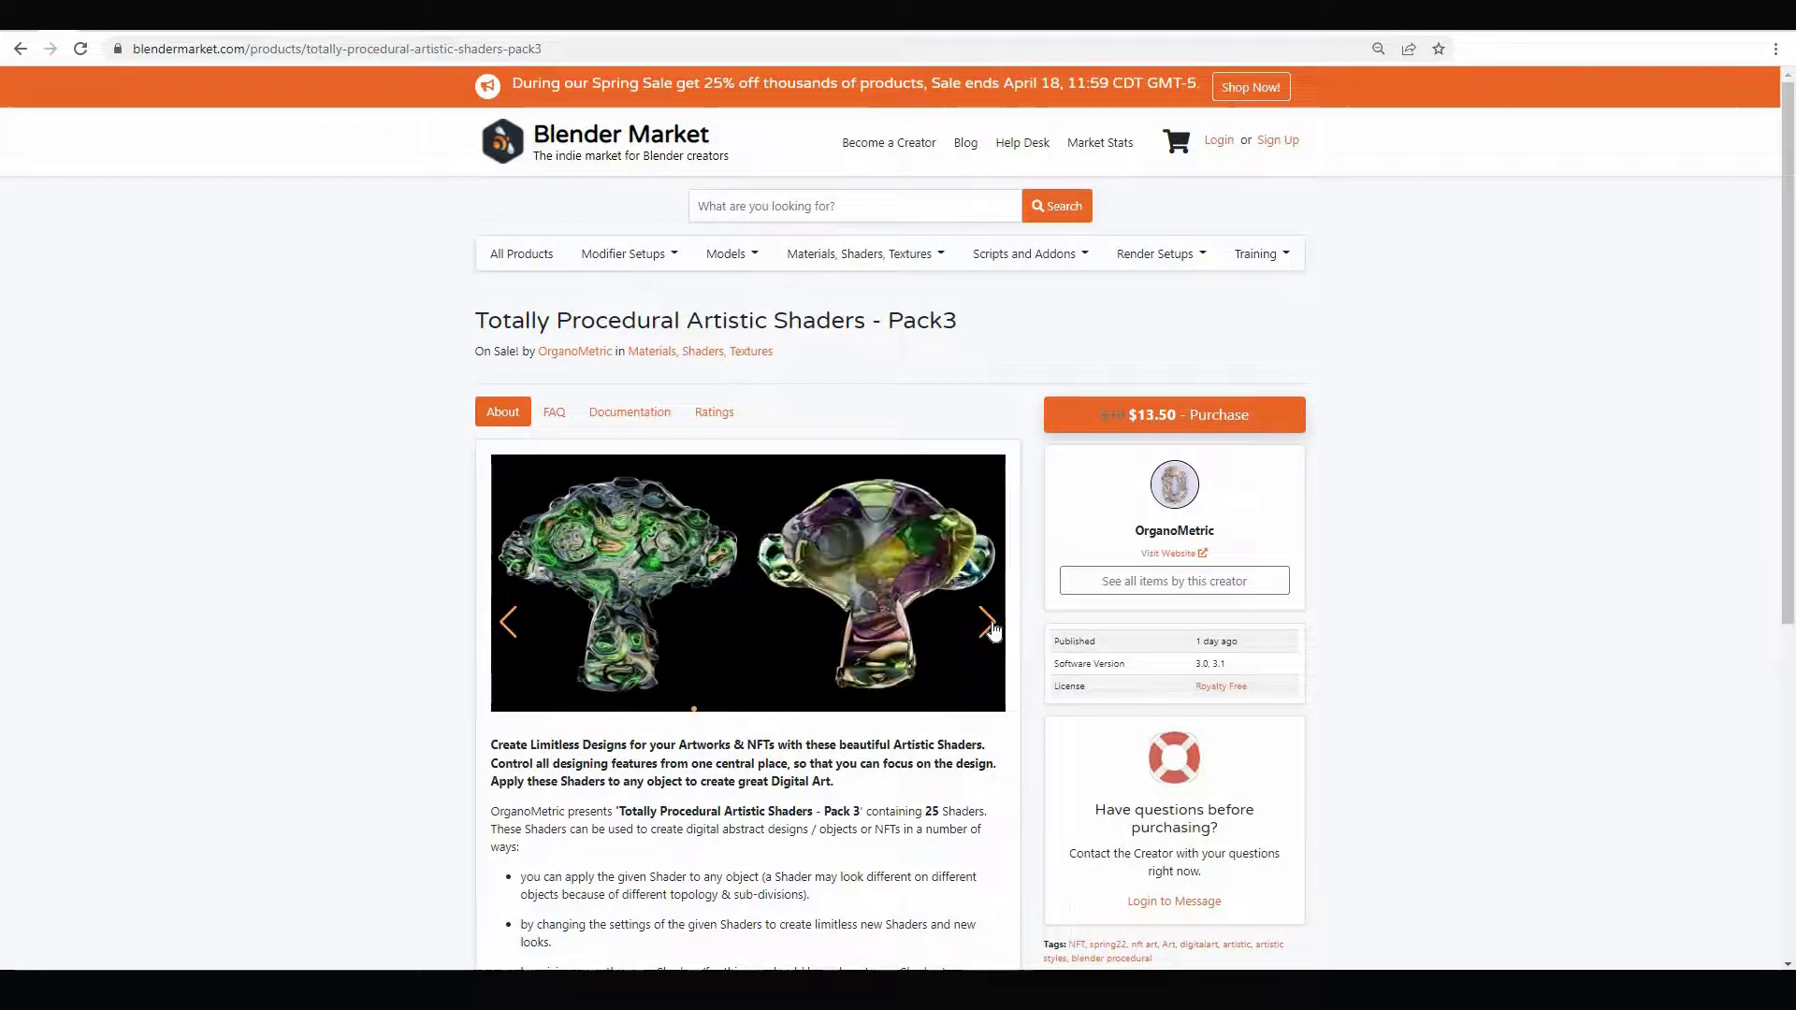
{"action": "left_click", "coordinate": [986, 622]}
{"action": "left_click", "coordinate": [986, 622]}
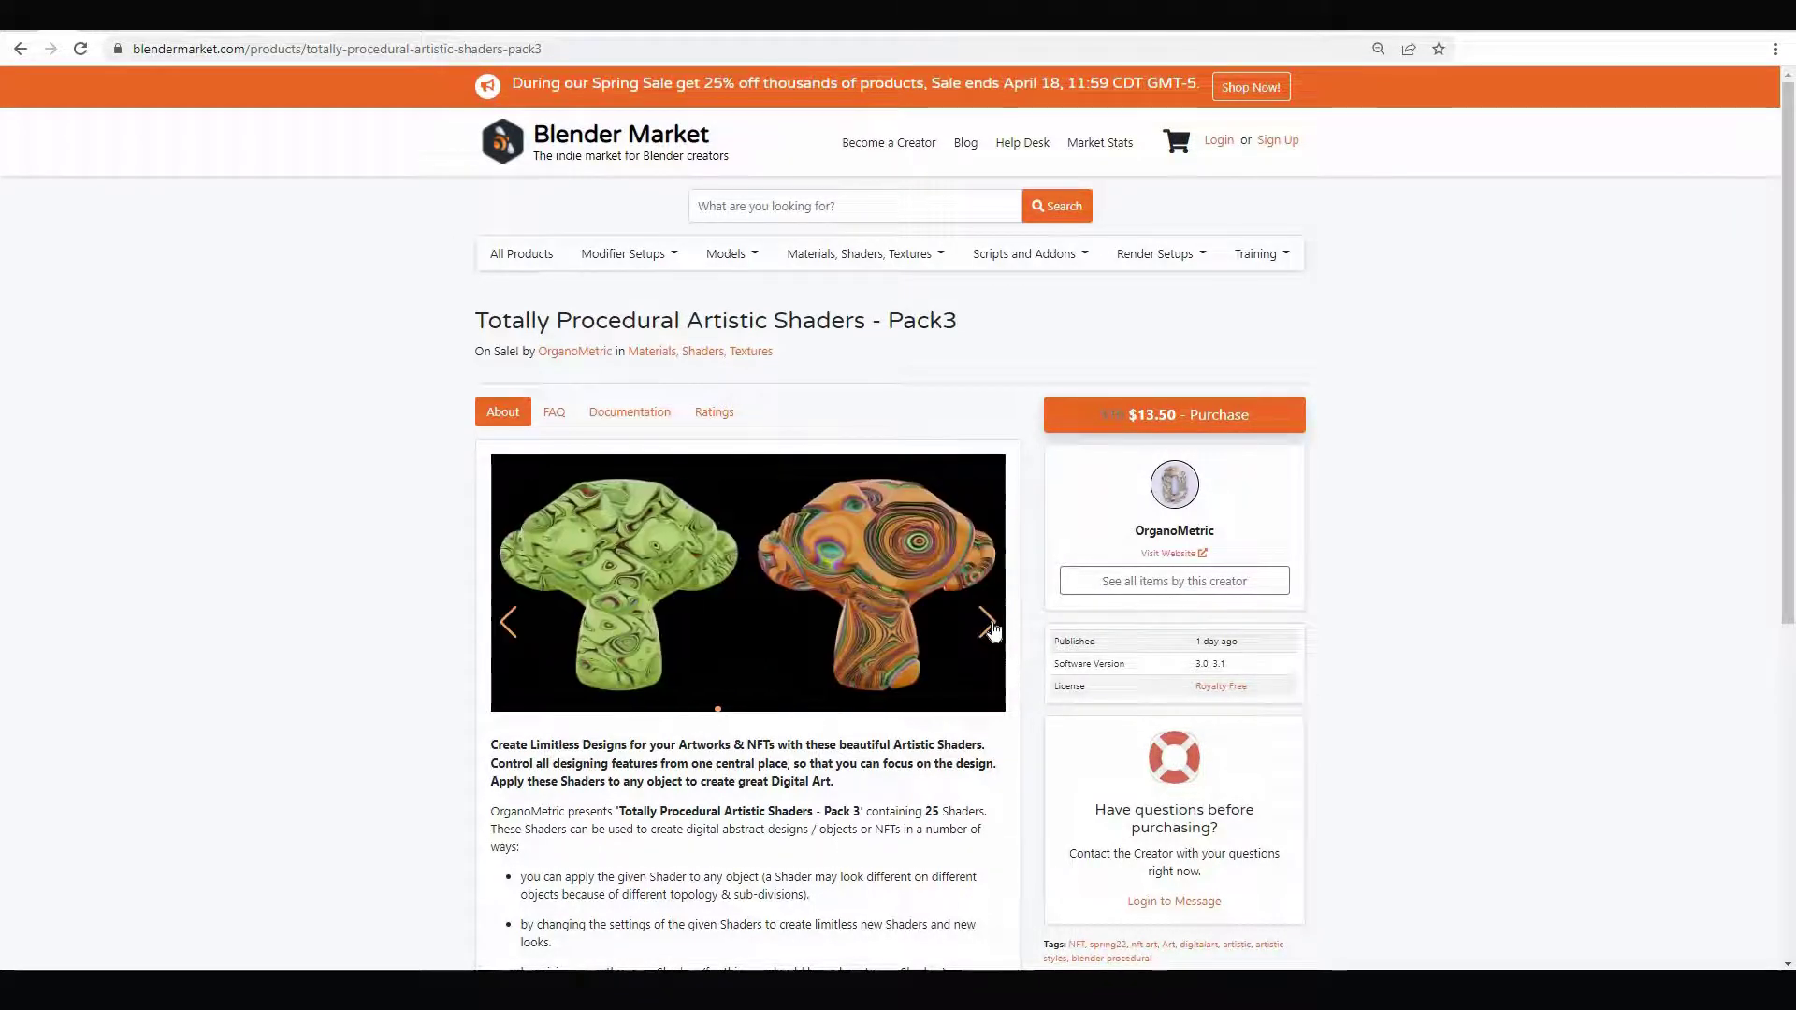
{"action": "left_click", "coordinate": [986, 622]}
{"action": "left_click", "coordinate": [986, 622]}
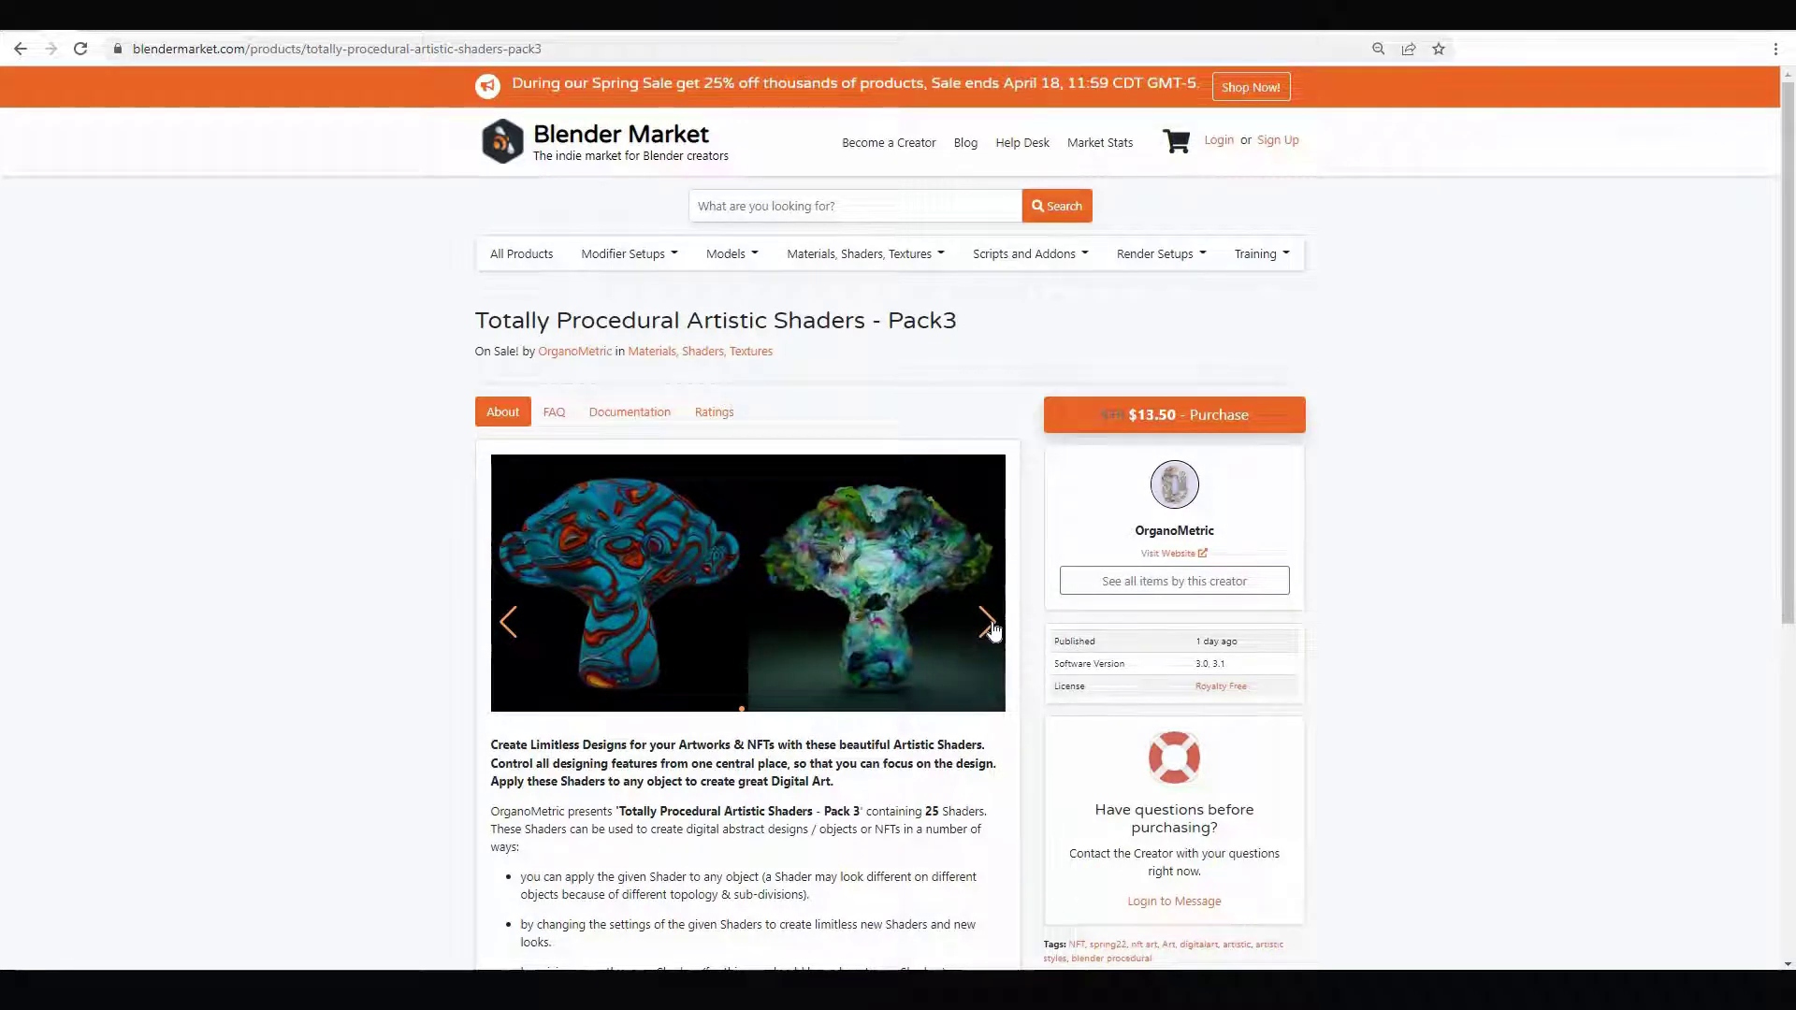
{"action": "left_click", "coordinate": [986, 622]}
{"action": "left_click", "coordinate": [990, 623]}
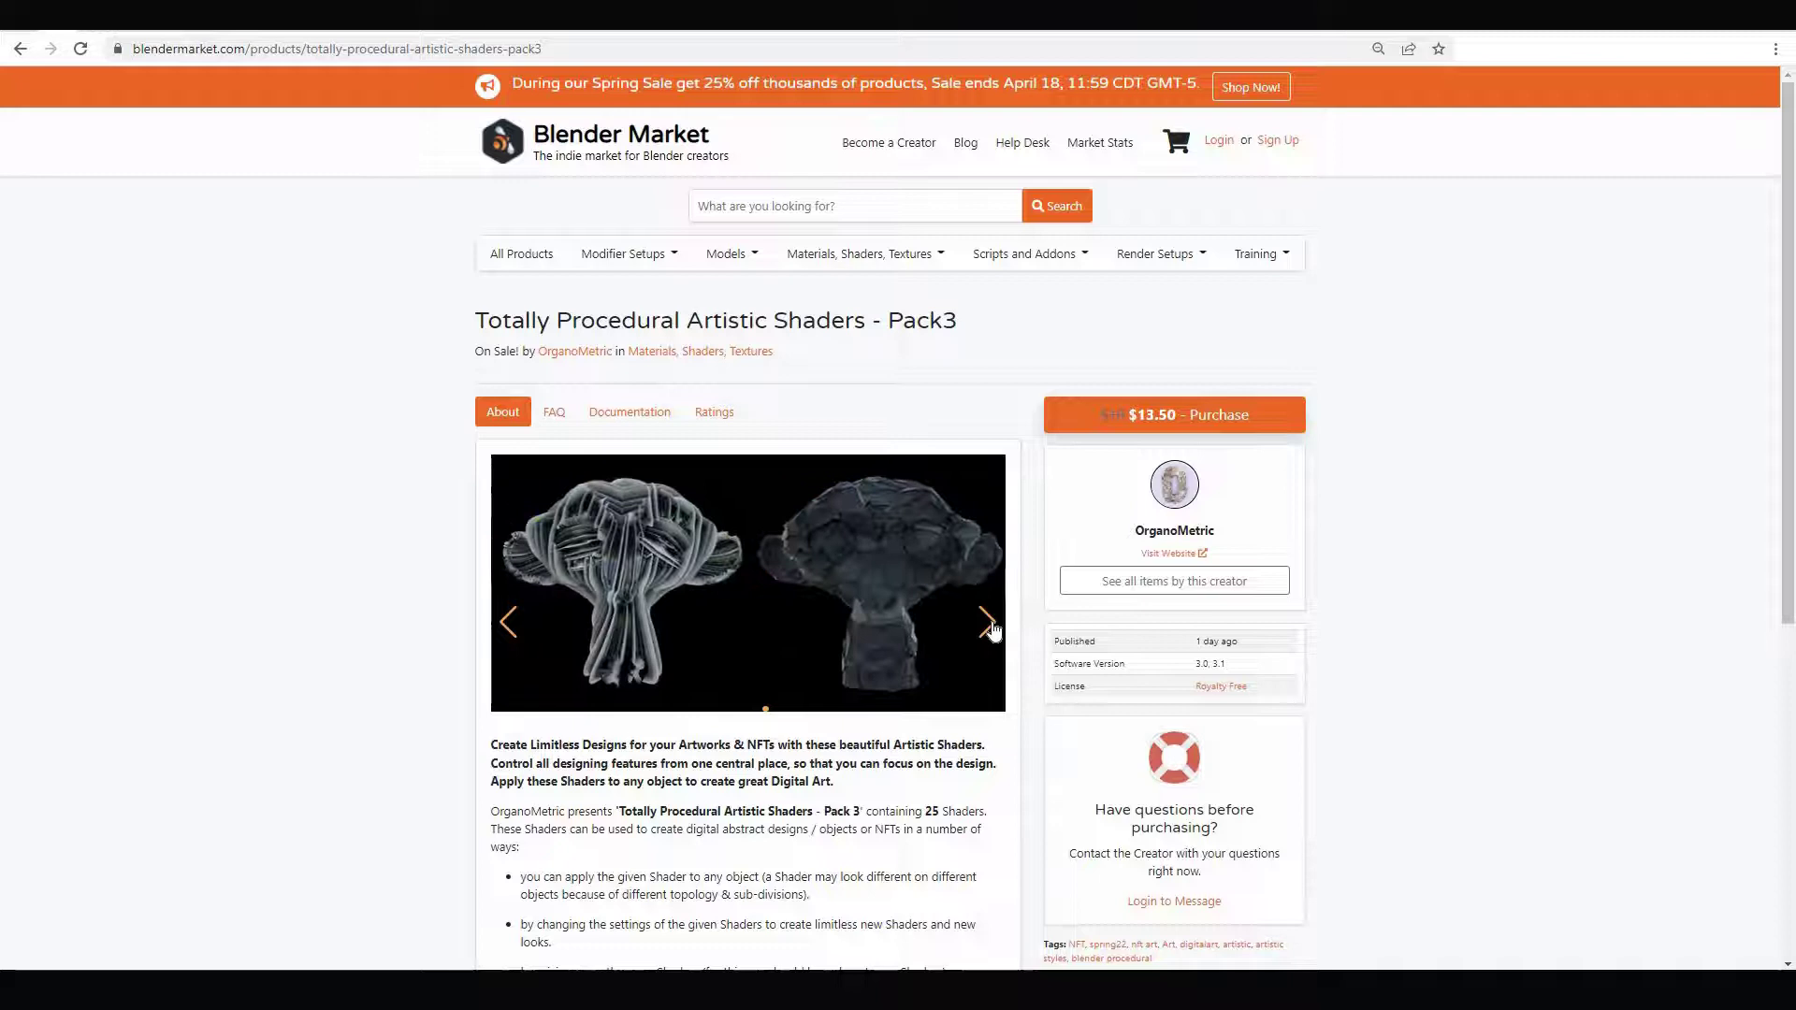
{"action": "left_click", "coordinate": [989, 624]}
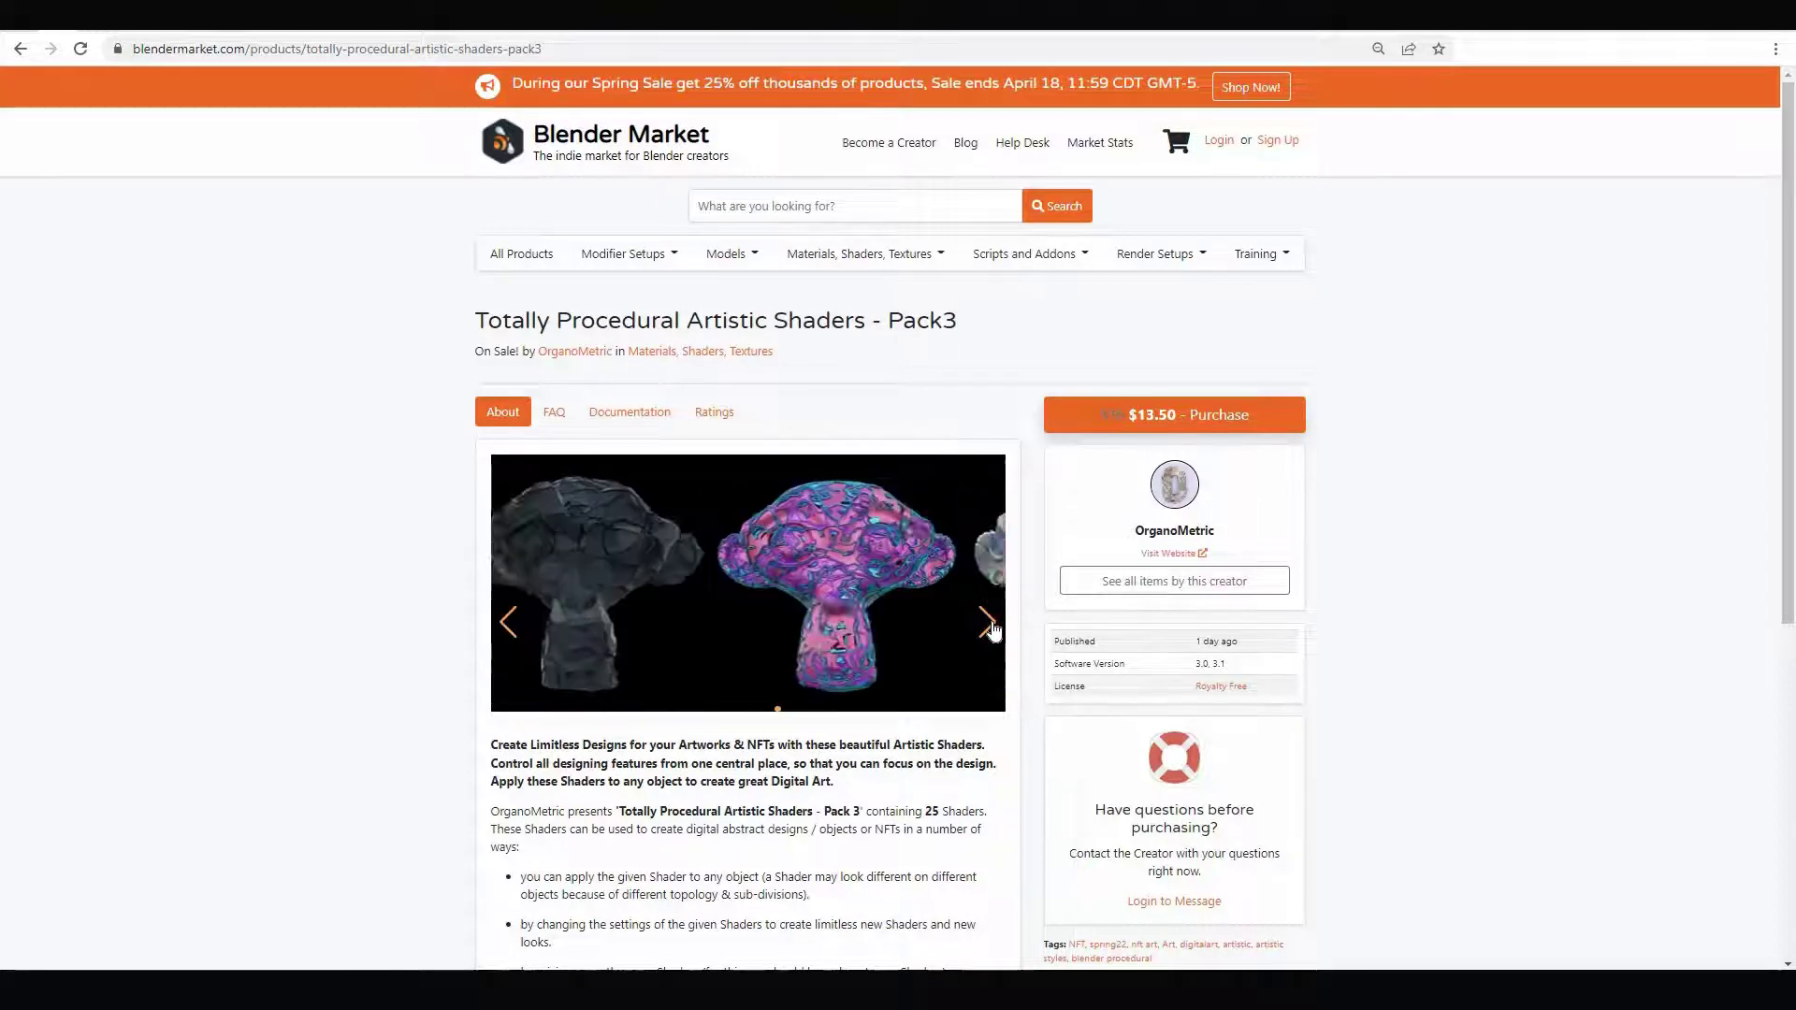
{"action": "left_click", "coordinate": [990, 624]}
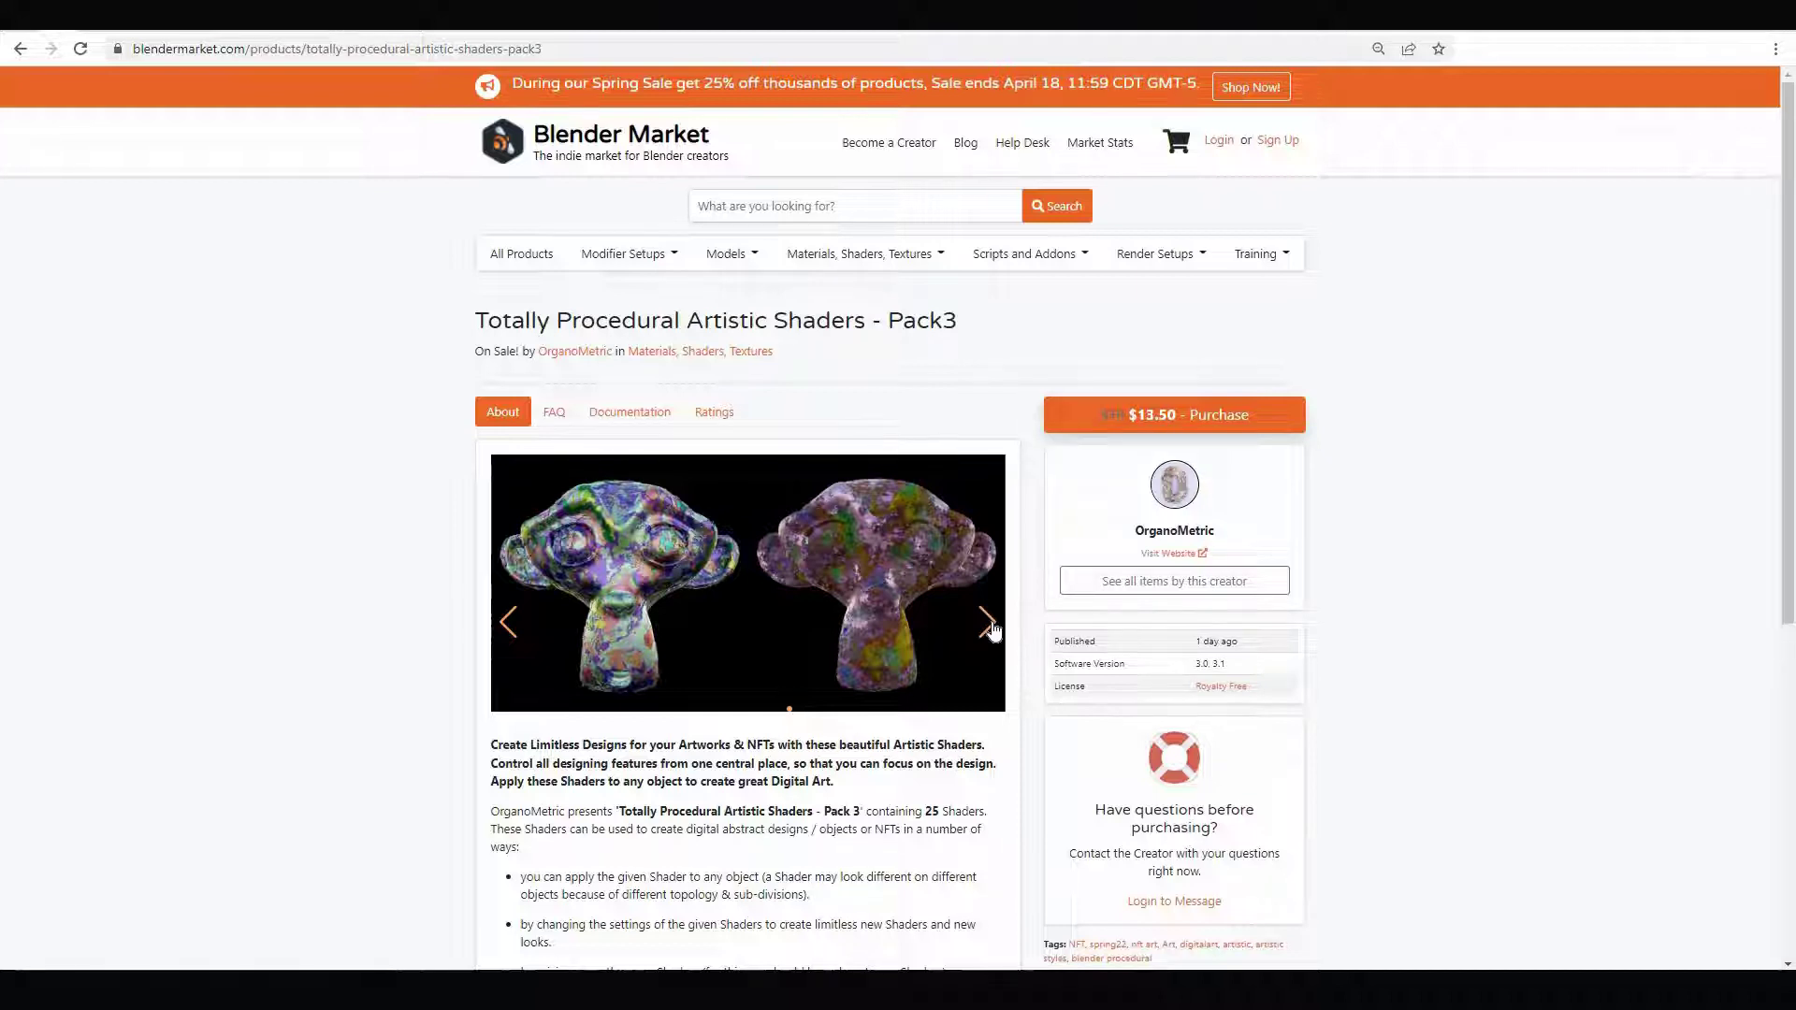
{"action": "left_click", "coordinate": [988, 622]}
{"action": "left_click", "coordinate": [987, 622]}
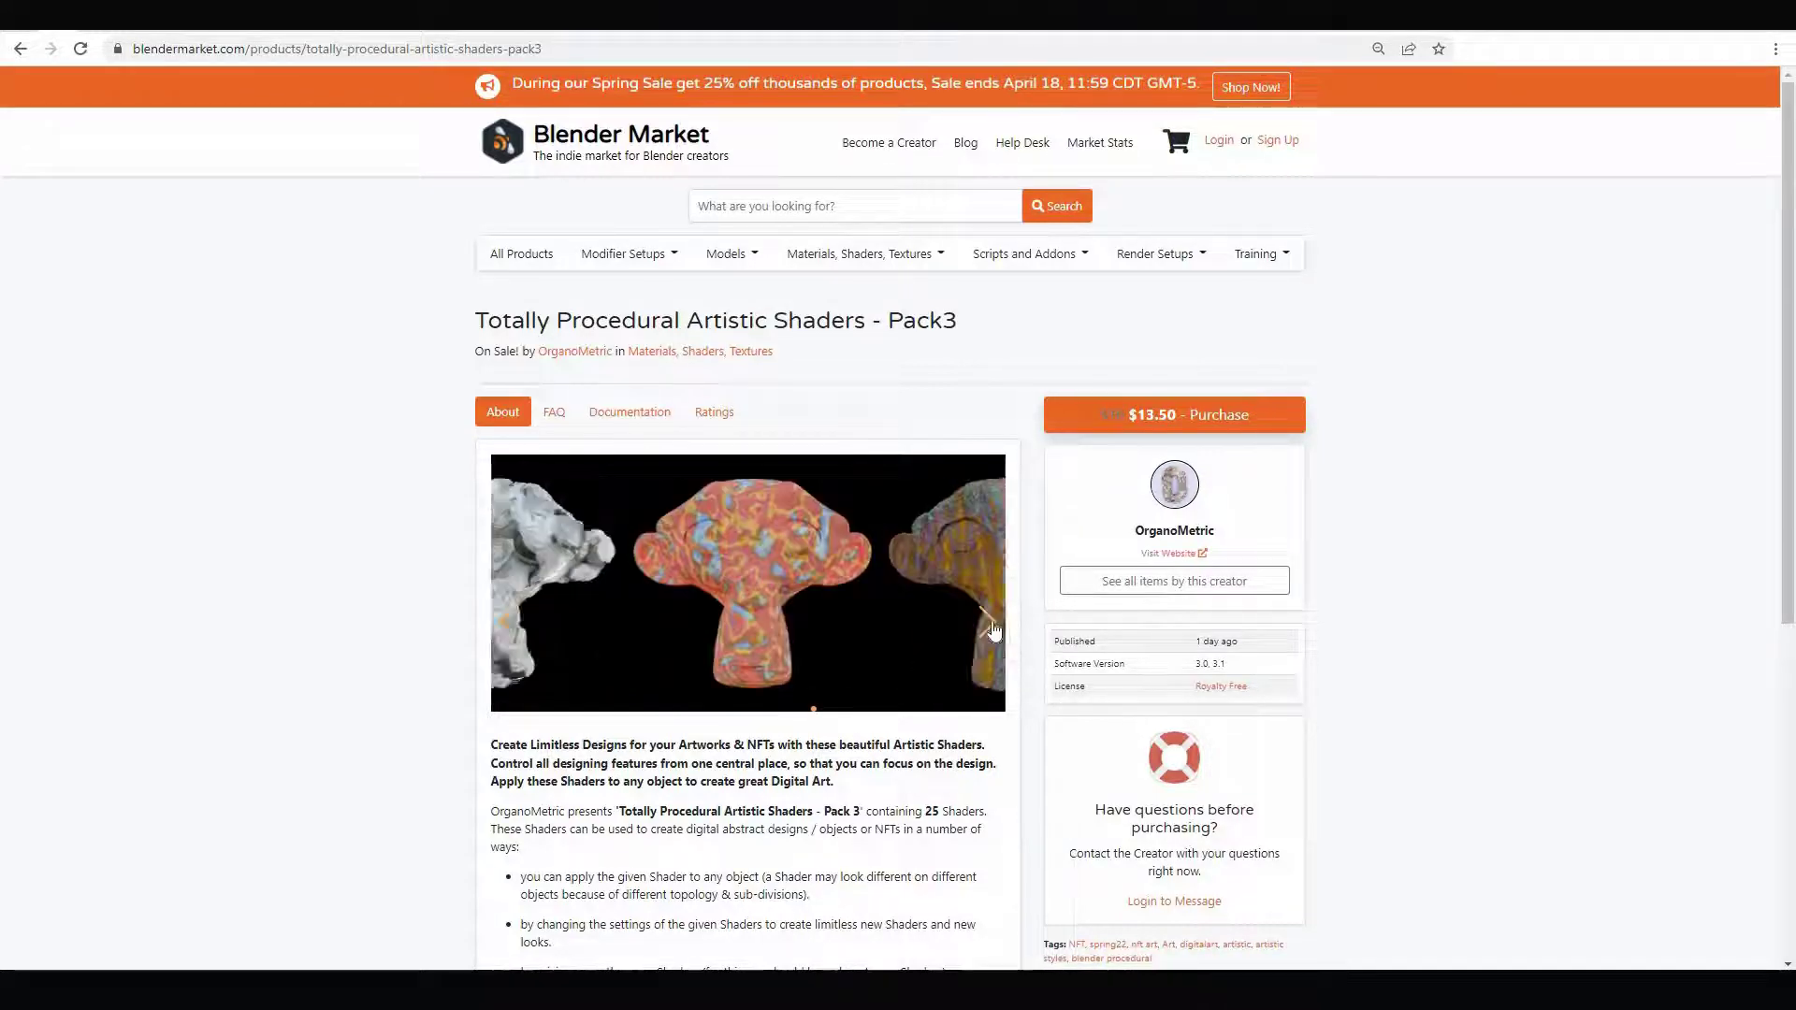
{"action": "left_click", "coordinate": [989, 624]}
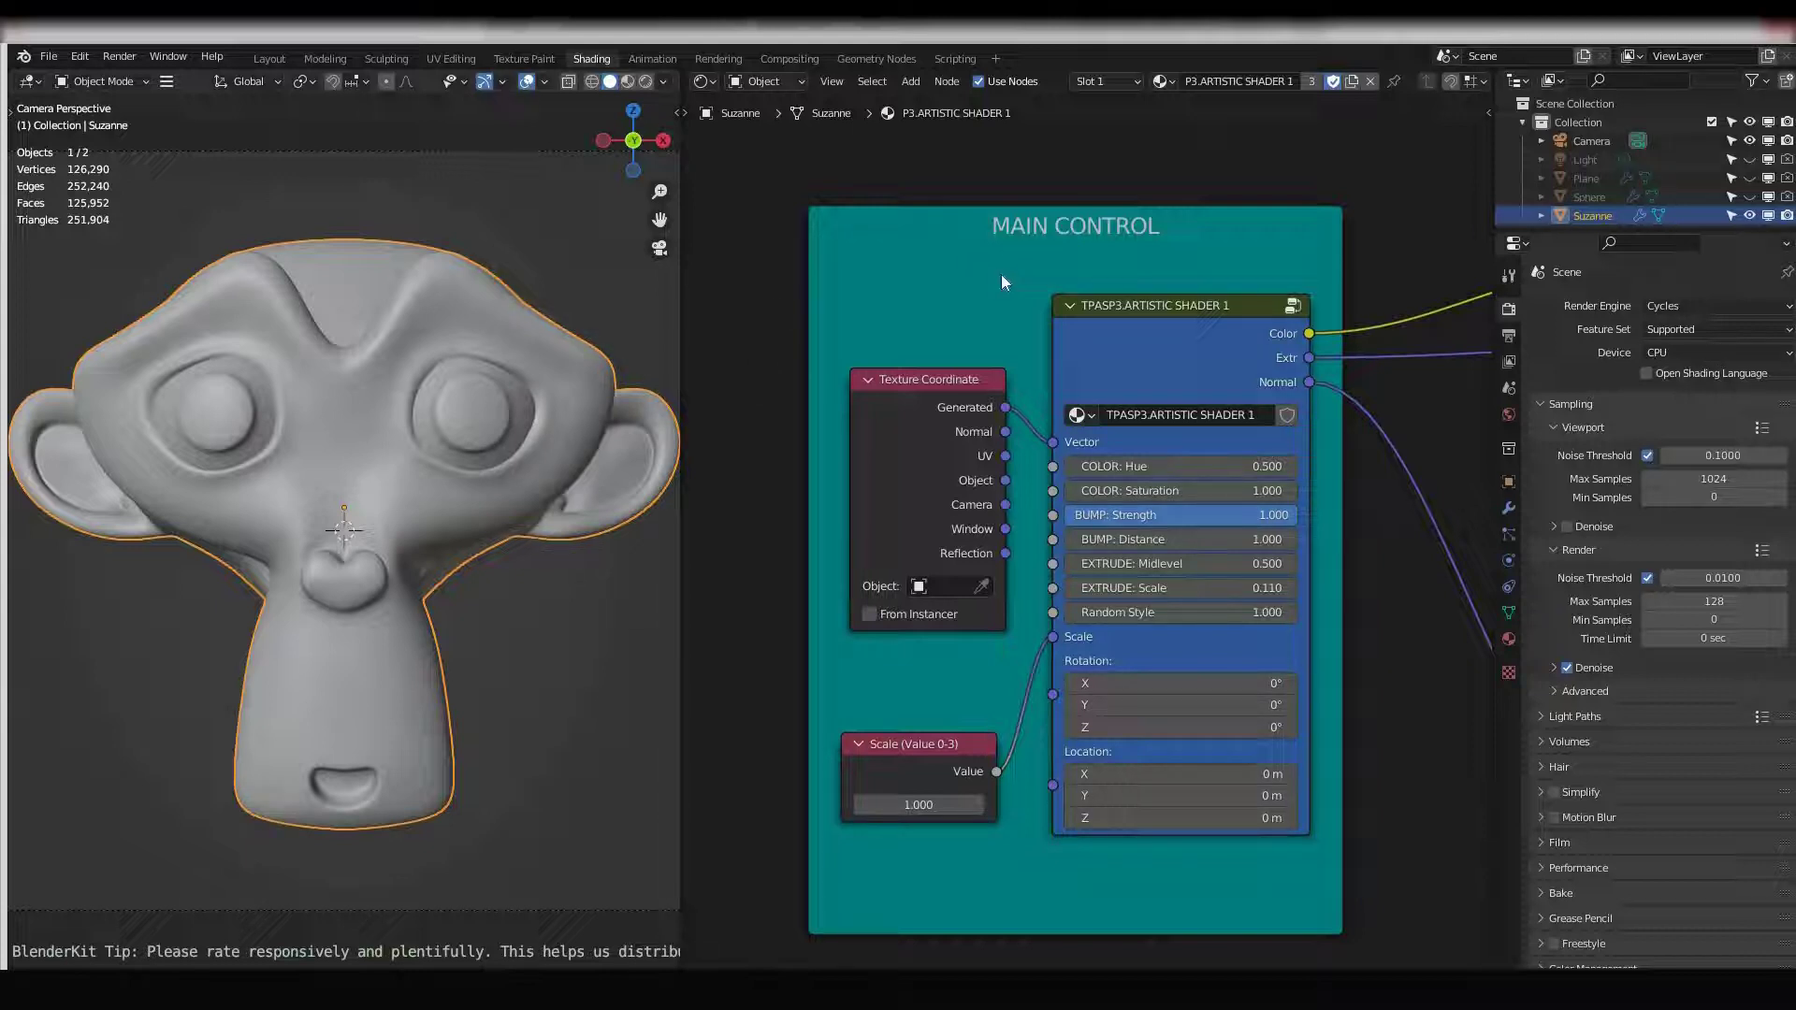
Display Suzanne in rendered viewport shading and set COLOR: Hue on the TPASP3.ARTISTIC SHADER 1 node to 0.8.
{"action": "left_click", "coordinate": [1157, 346]}
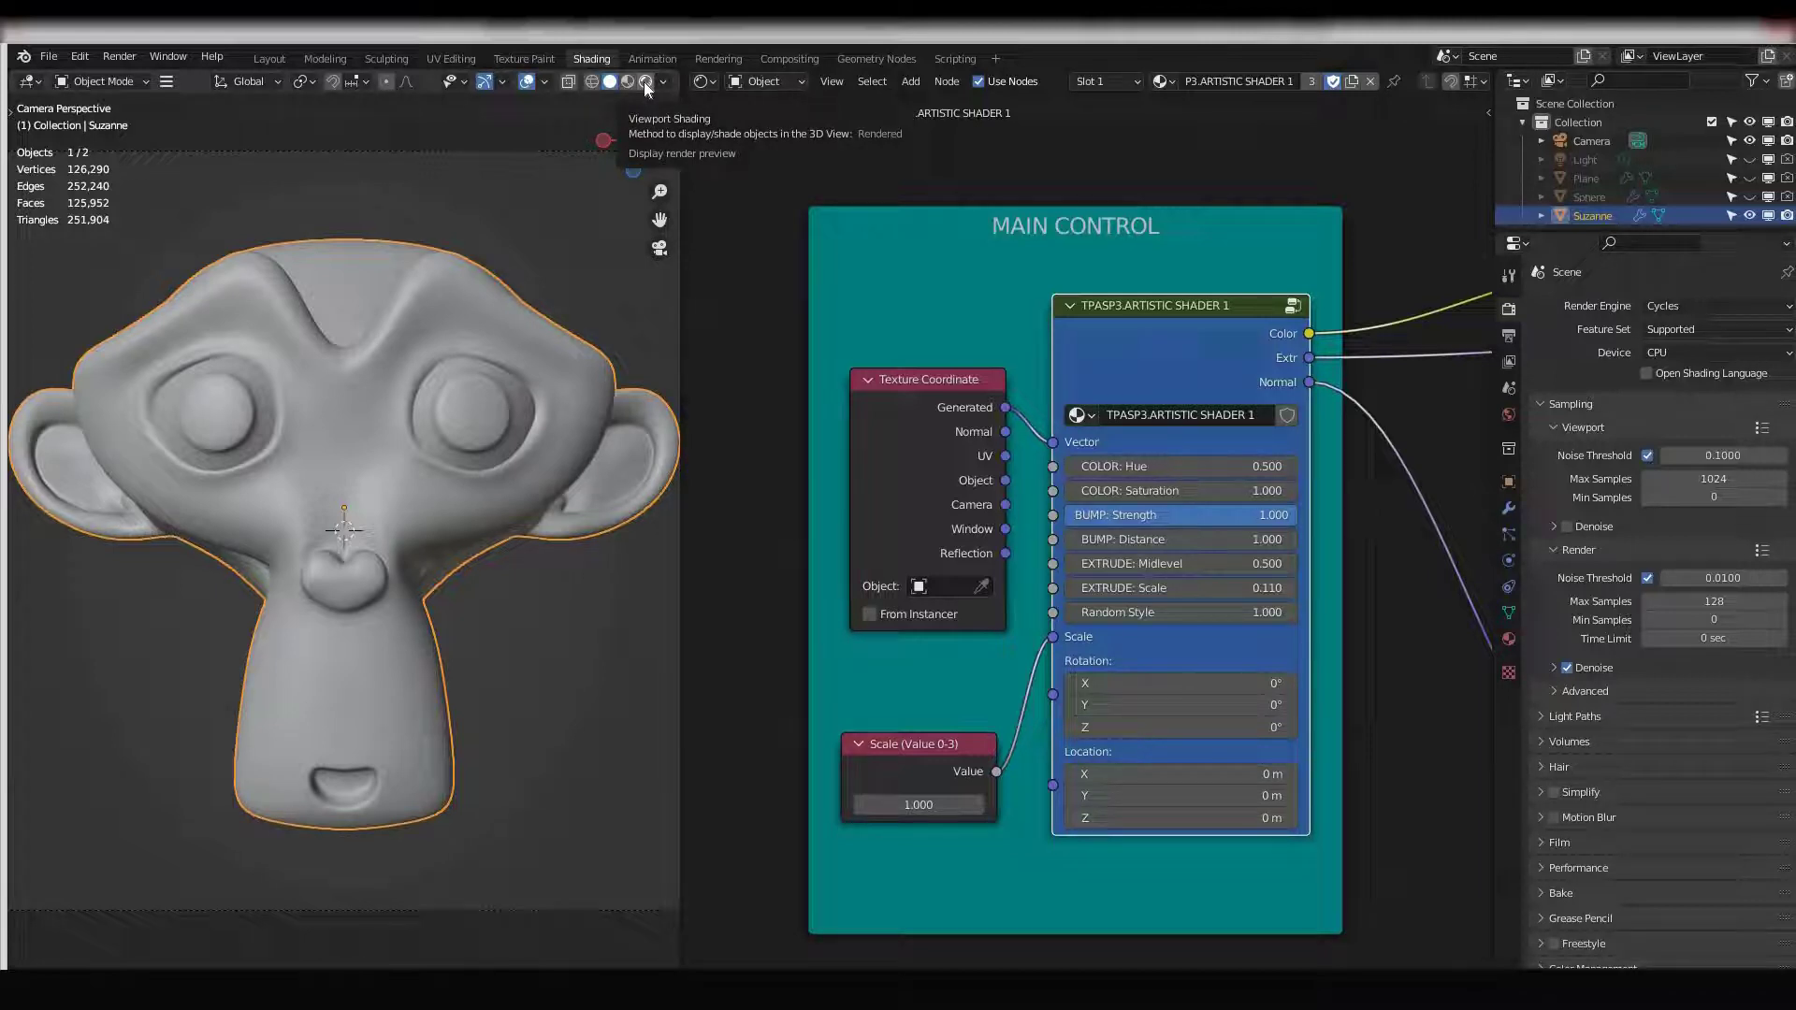
{"action": "left_click", "coordinate": [643, 81]}
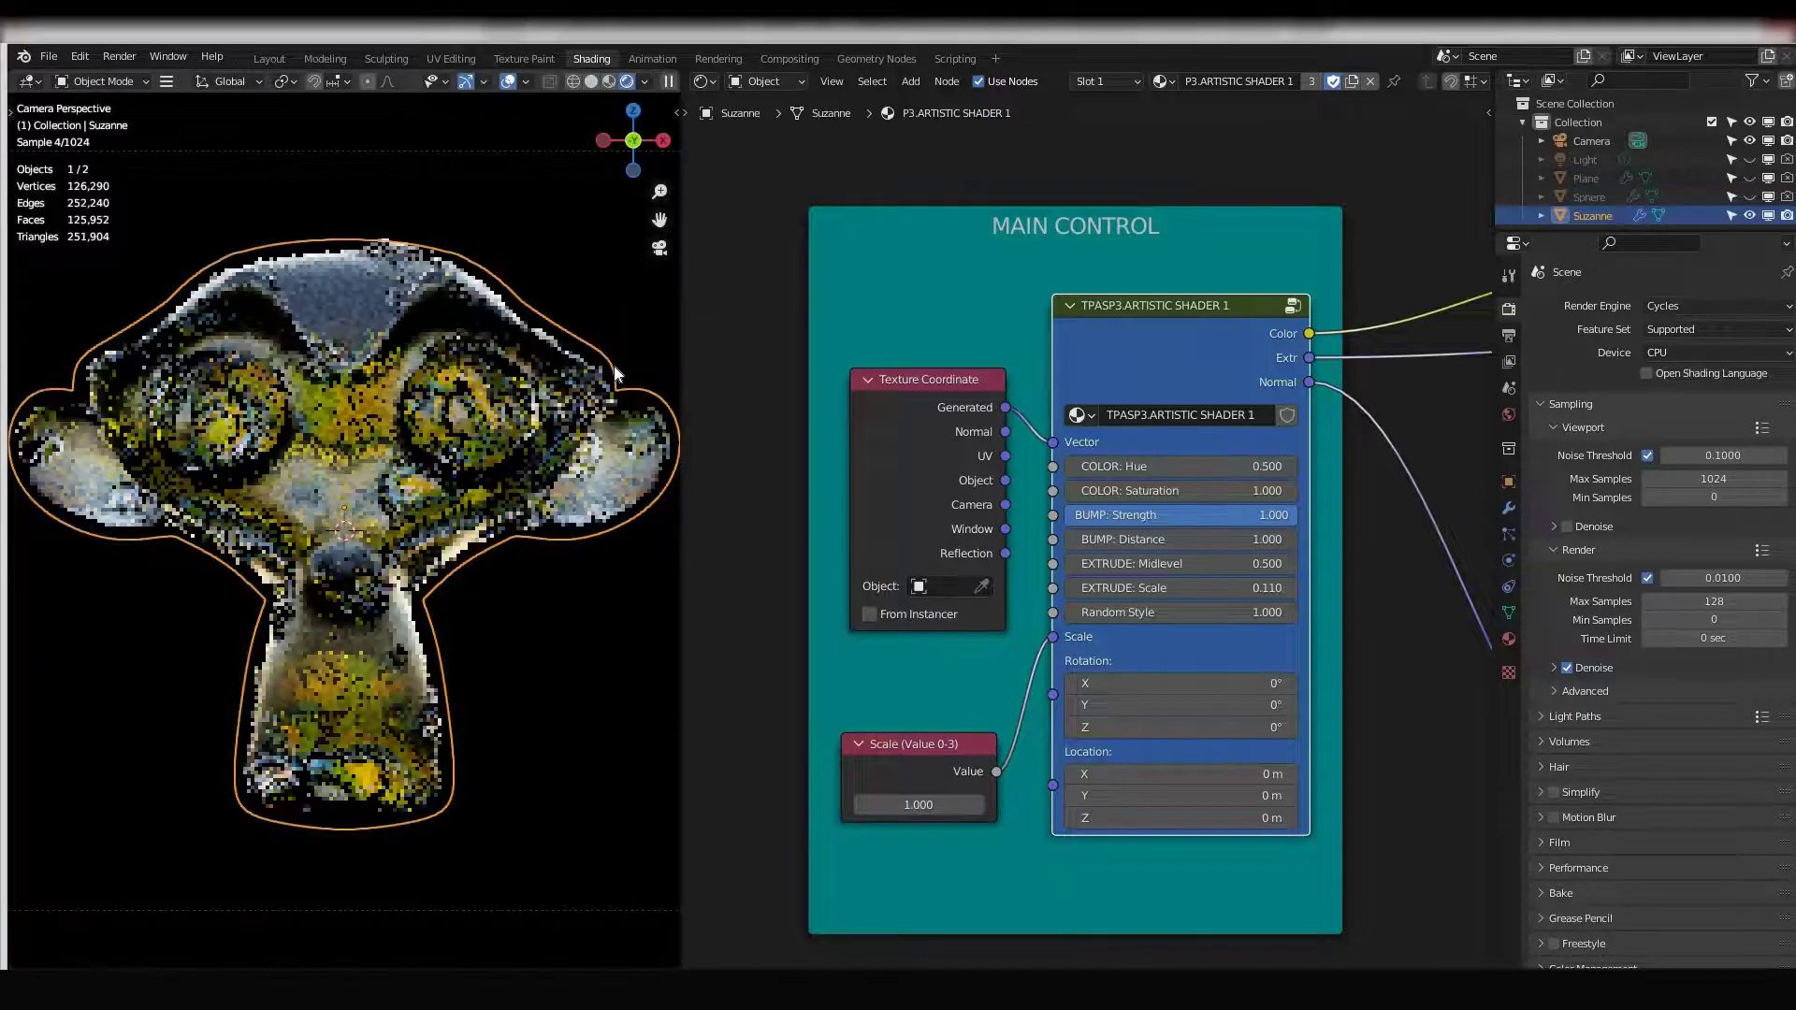
{"action": "left_click", "coordinate": [1292, 466]}
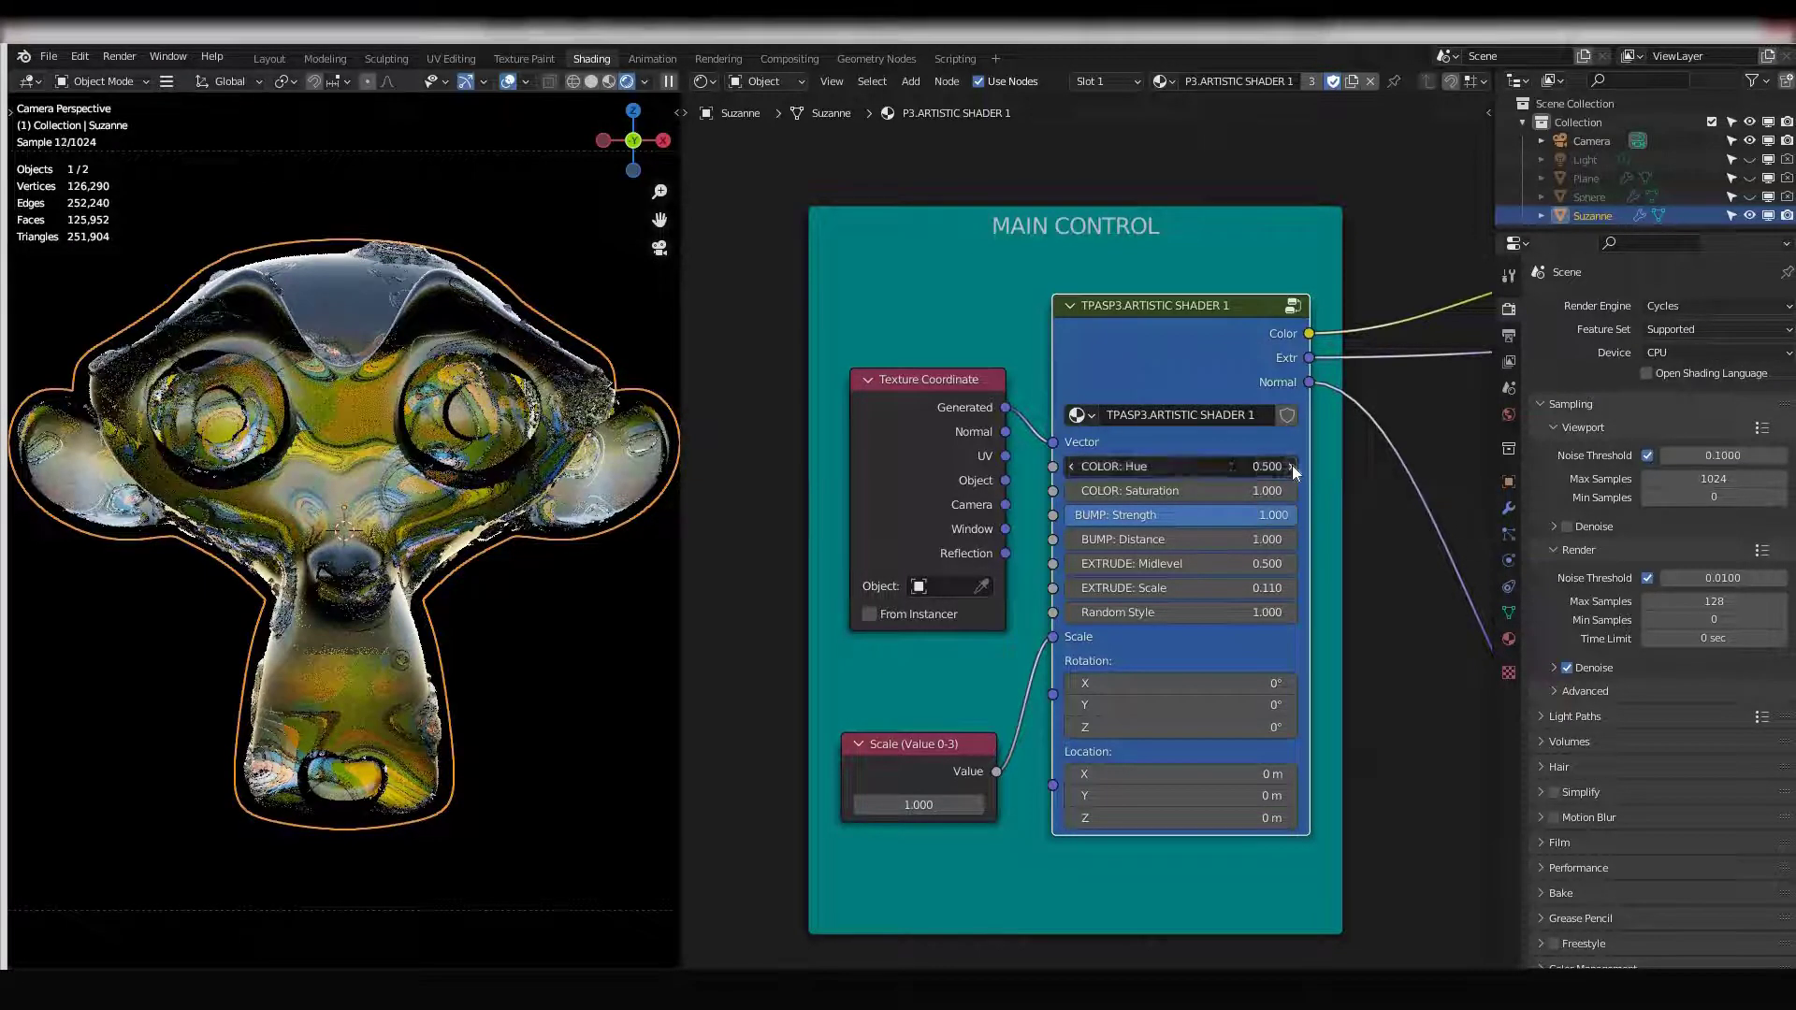
{"action": "left_click", "coordinate": [1293, 466]}
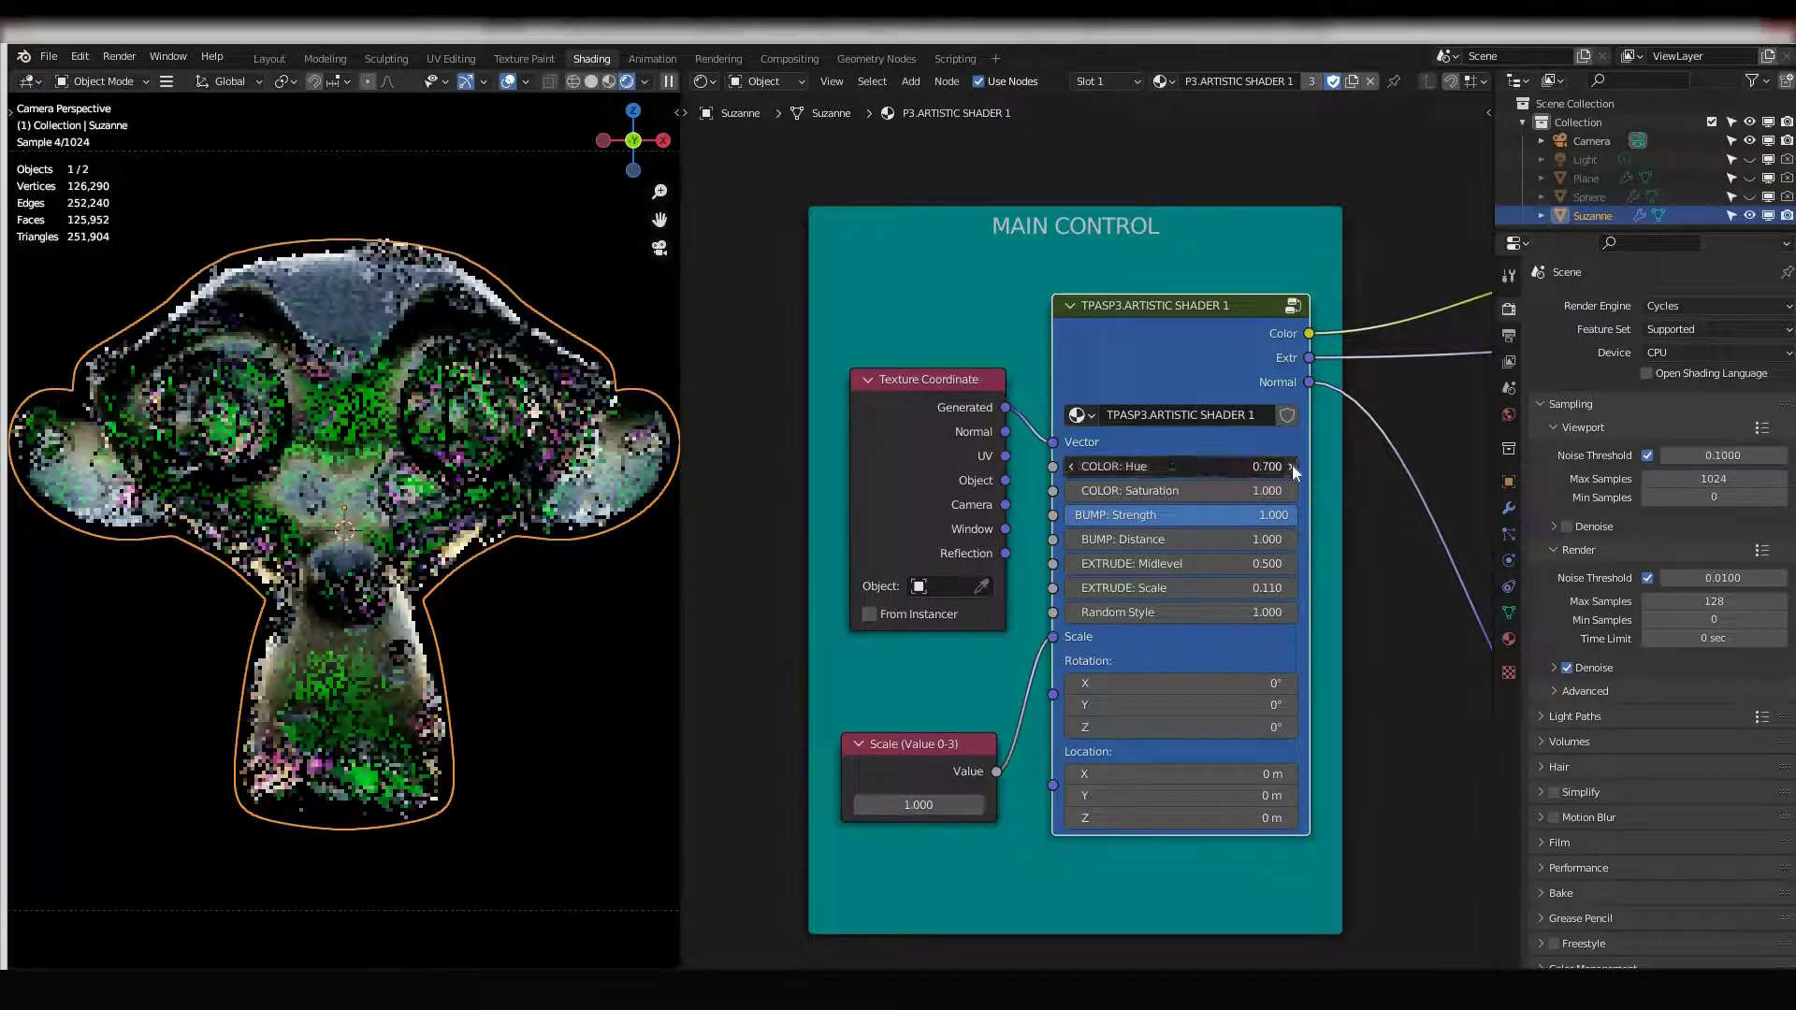
{"action": "left_click", "coordinate": [1292, 466]}
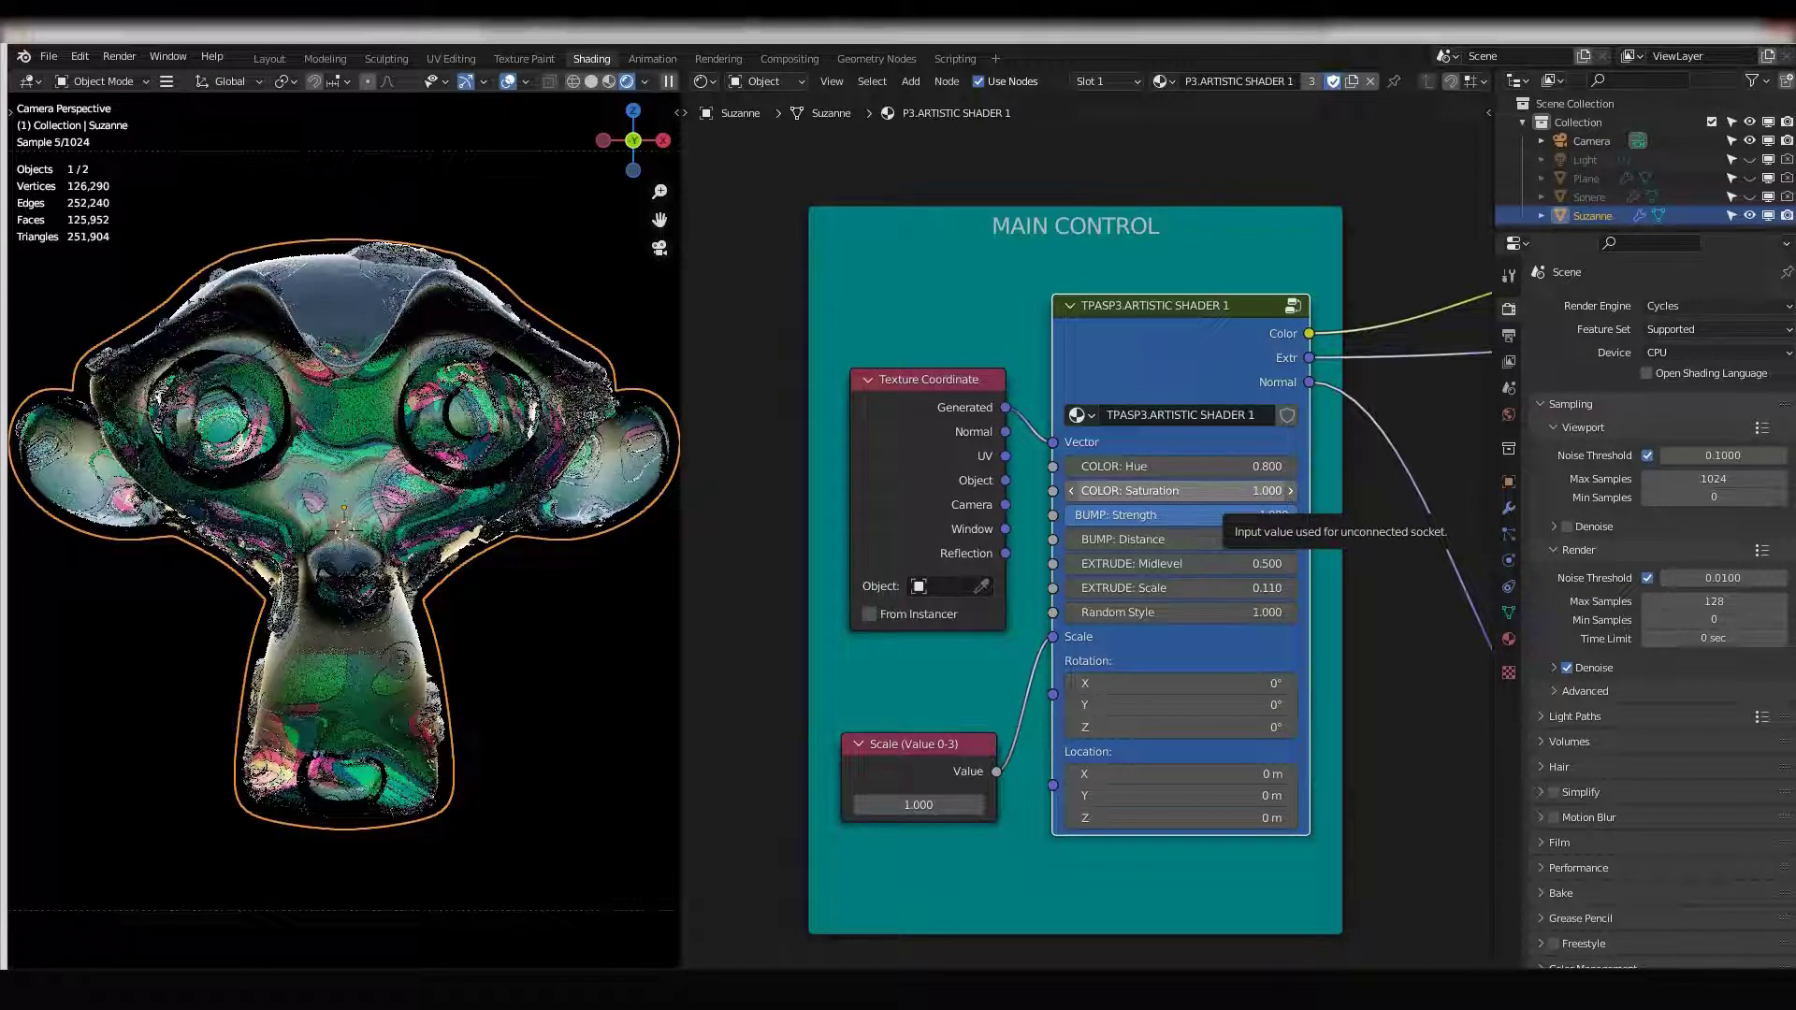
Try COLOR: Saturation on the shader node at 0 and 2, and set it back to 1.
{"action": "left_click_drag", "start_coordinate": [1254, 490], "coordinate": [1264, 491]}
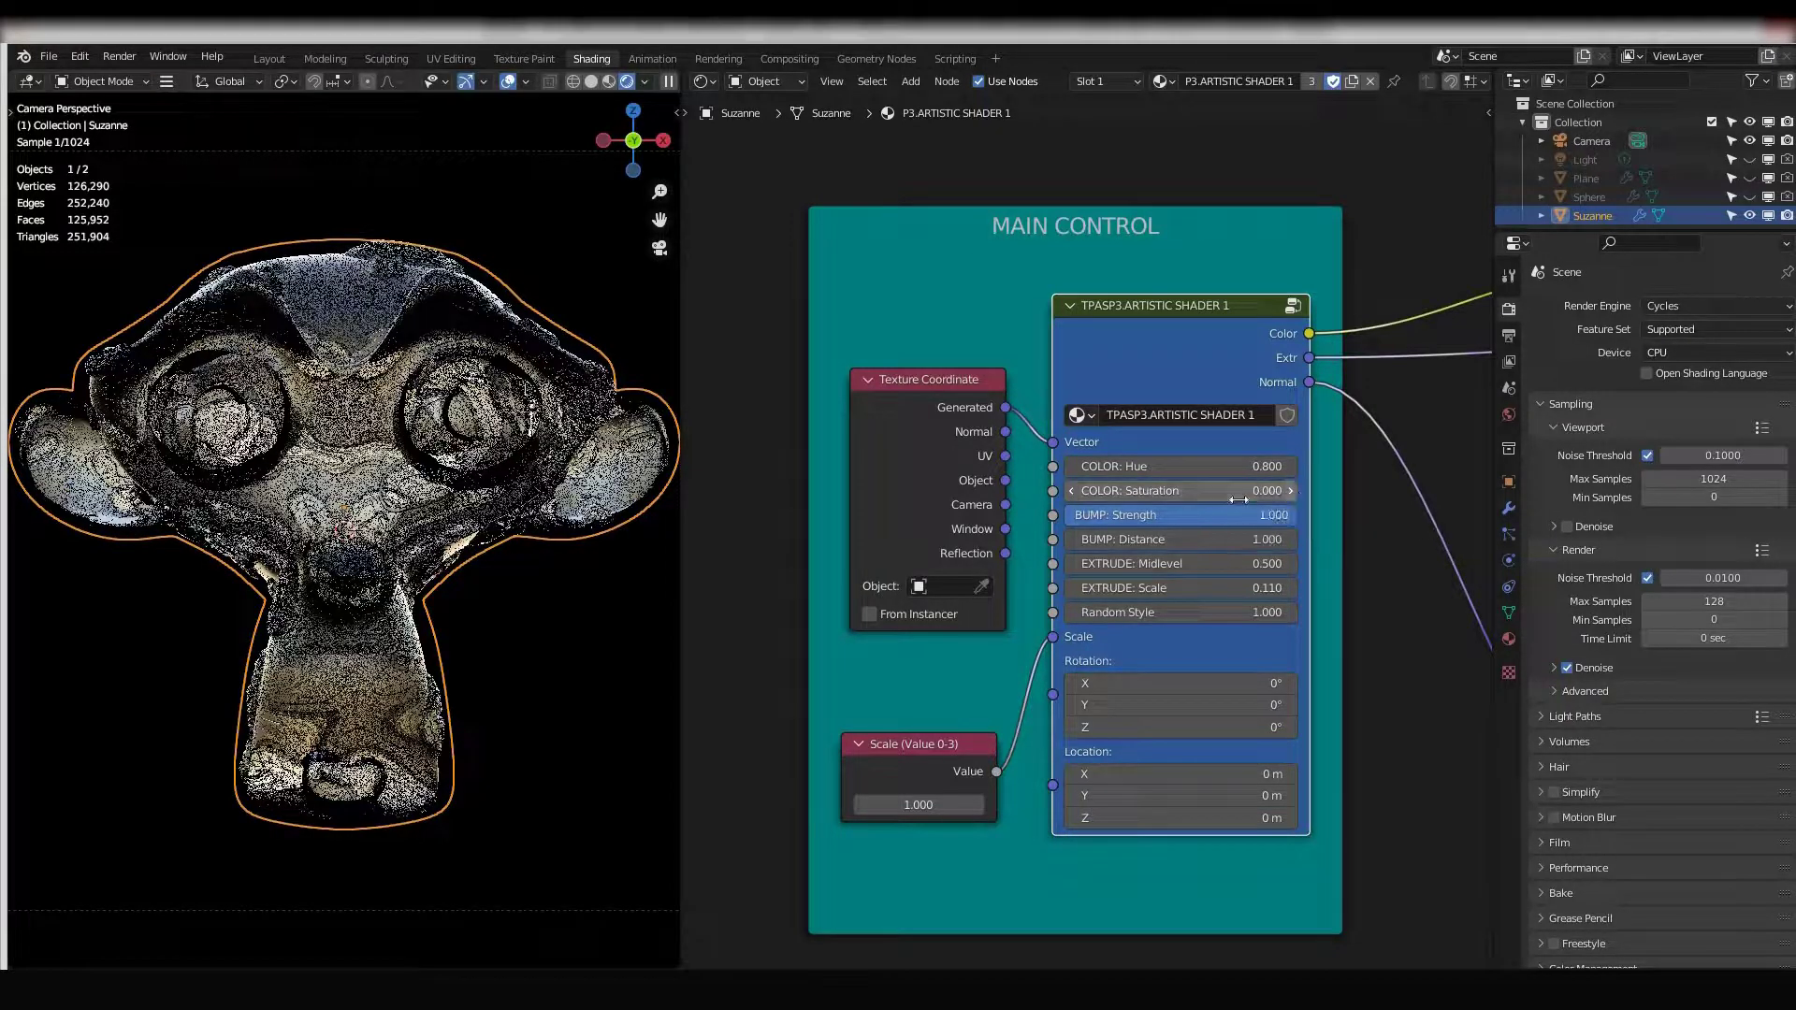
{"action": "left_click", "coordinate": [1287, 491]}
{"action": "type", "text": "2"}
{"action": "key", "text": "Return"}
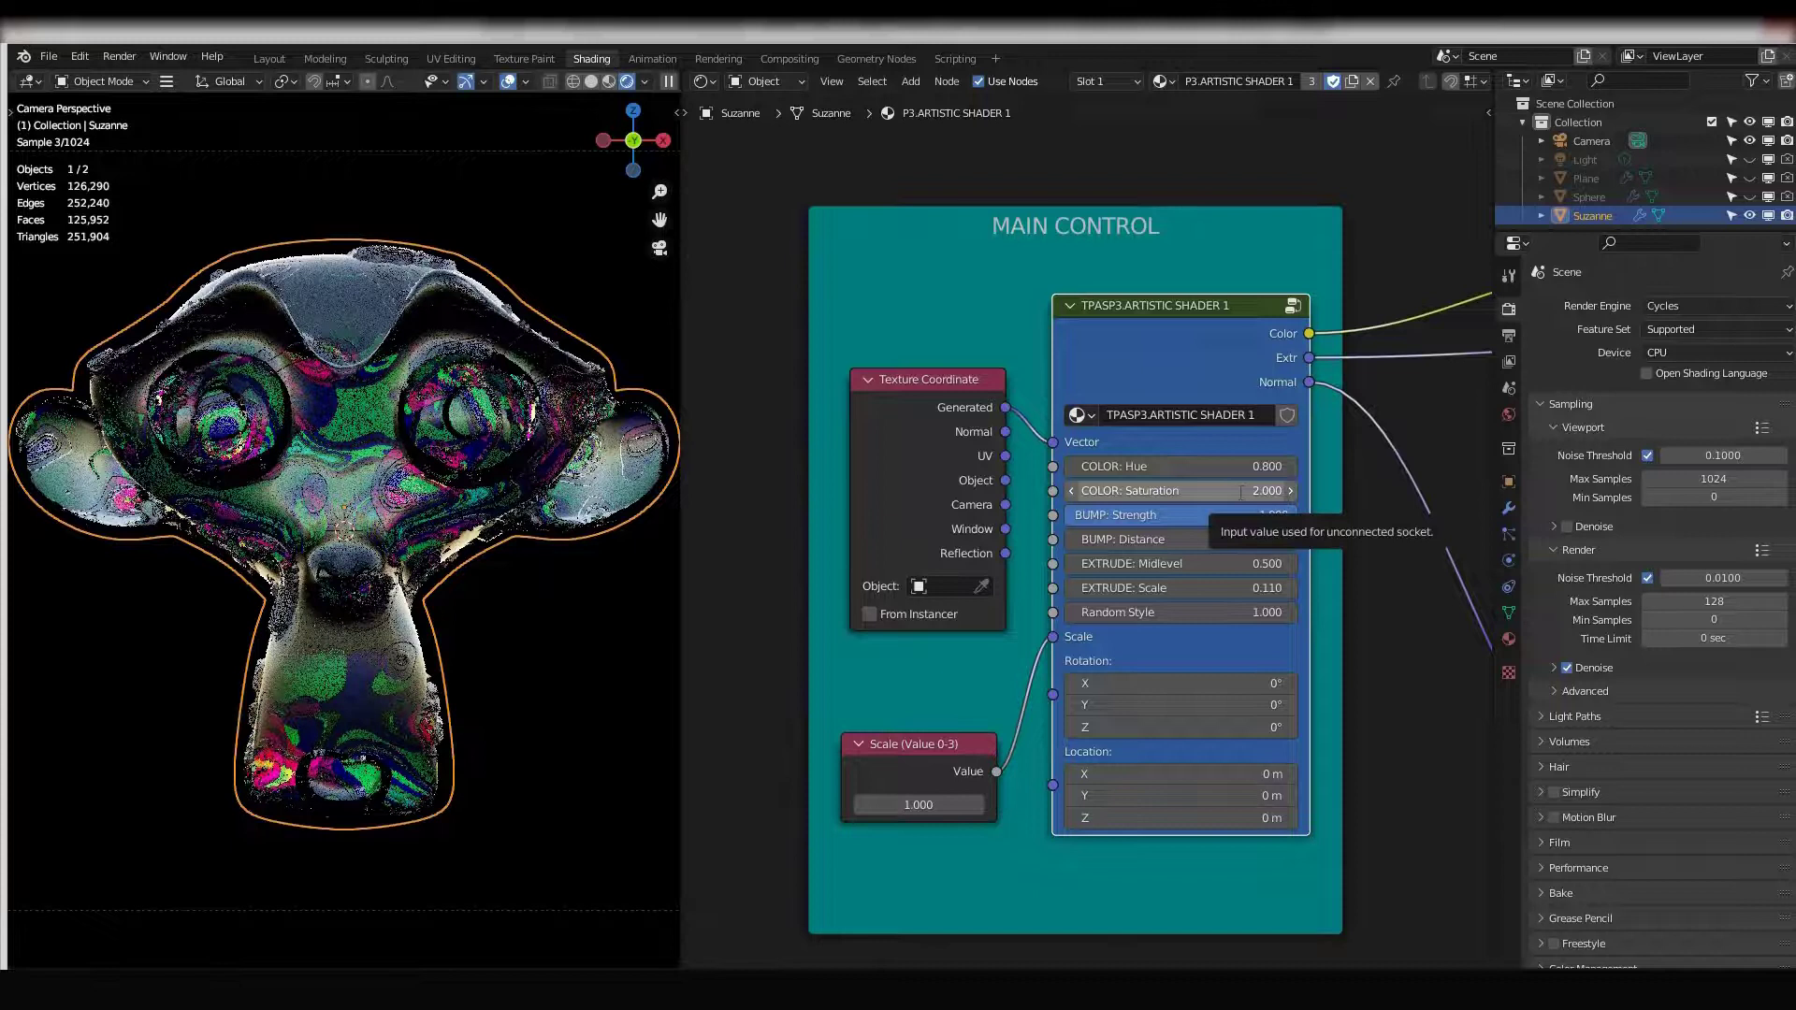
{"action": "left_click", "coordinate": [1238, 492]}
{"action": "type", "text": "1"}
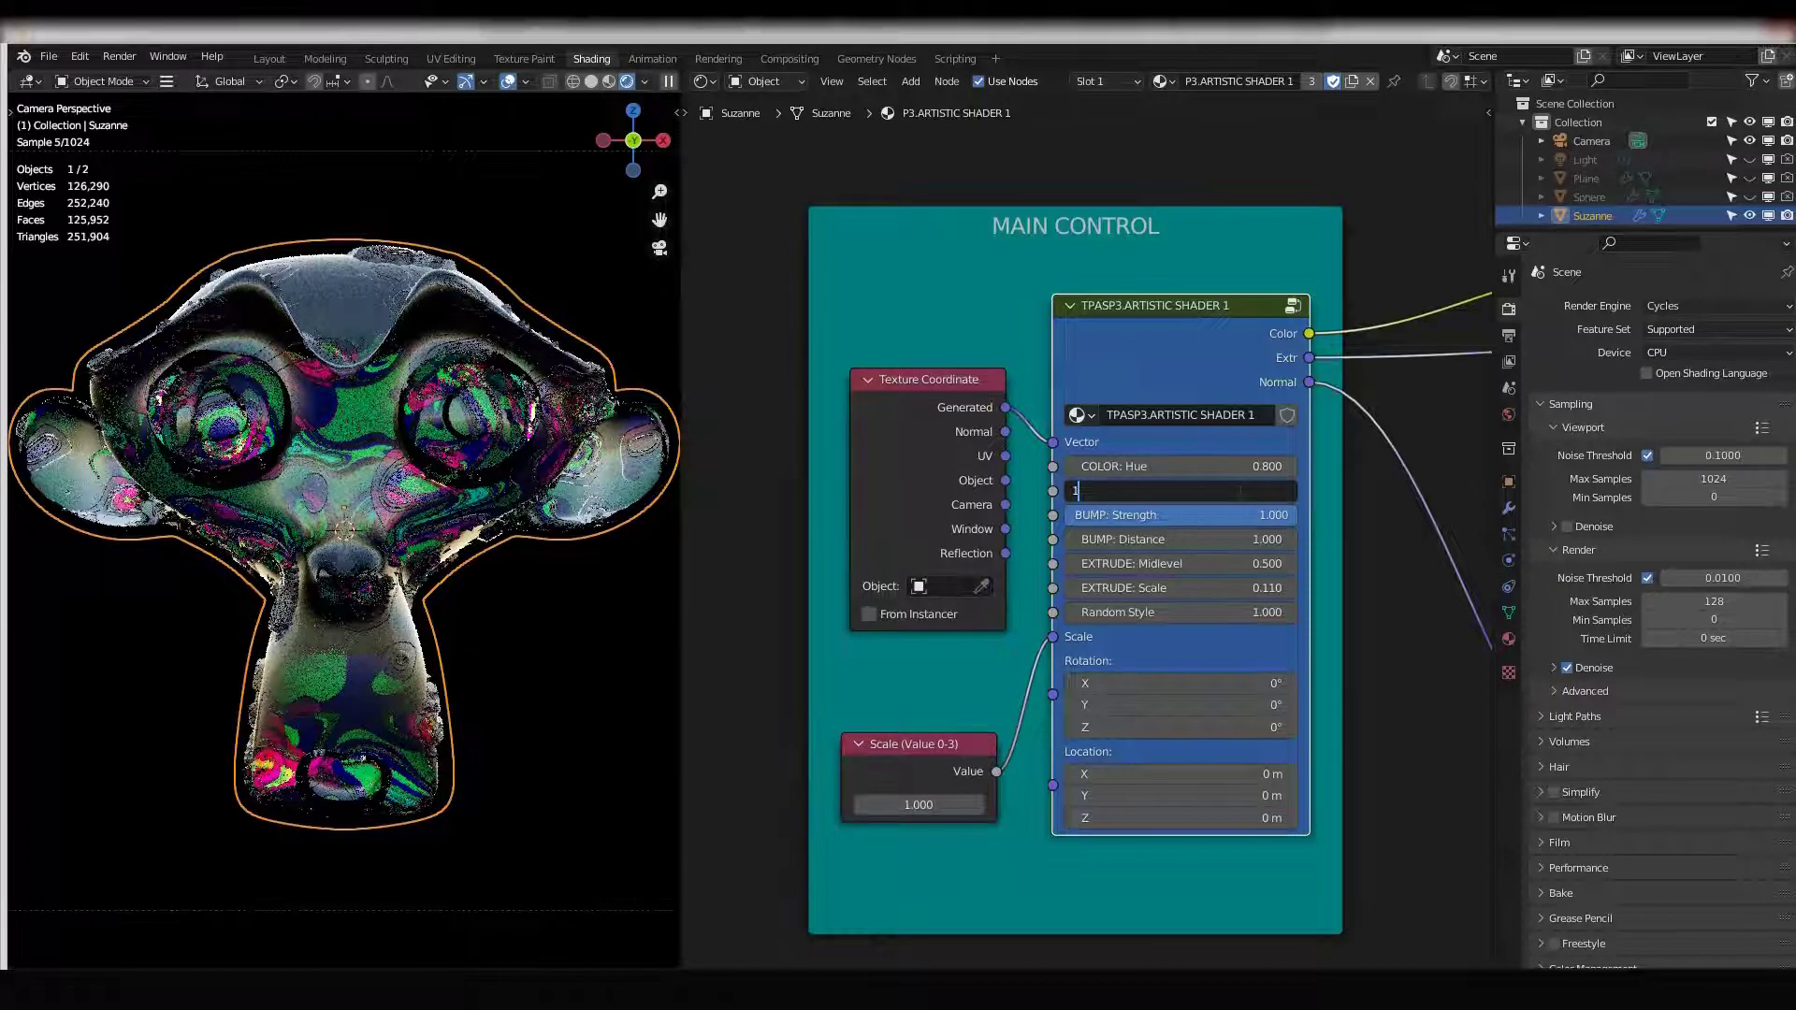
{"action": "key", "text": "Return"}
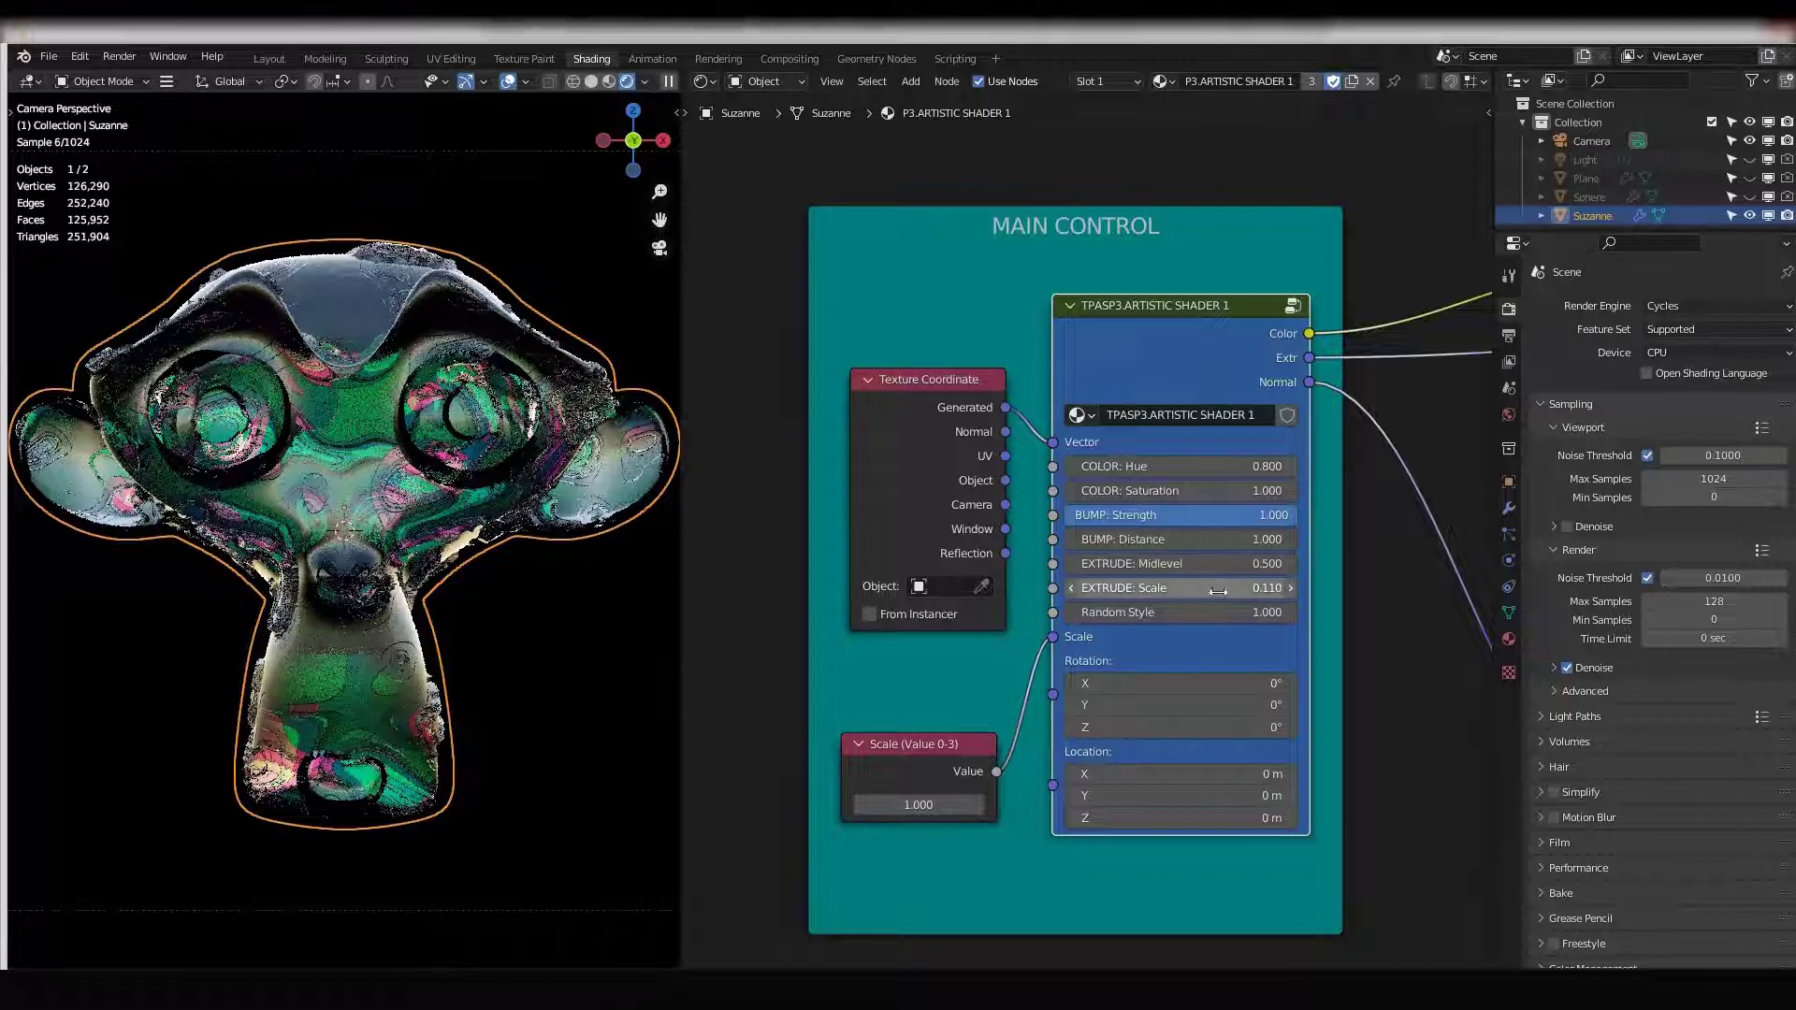
Try EXTRUDE: Scale on the shader node at 0.21 and 0.31, and return it to 0.11.
{"action": "left_click", "coordinate": [1290, 589]}
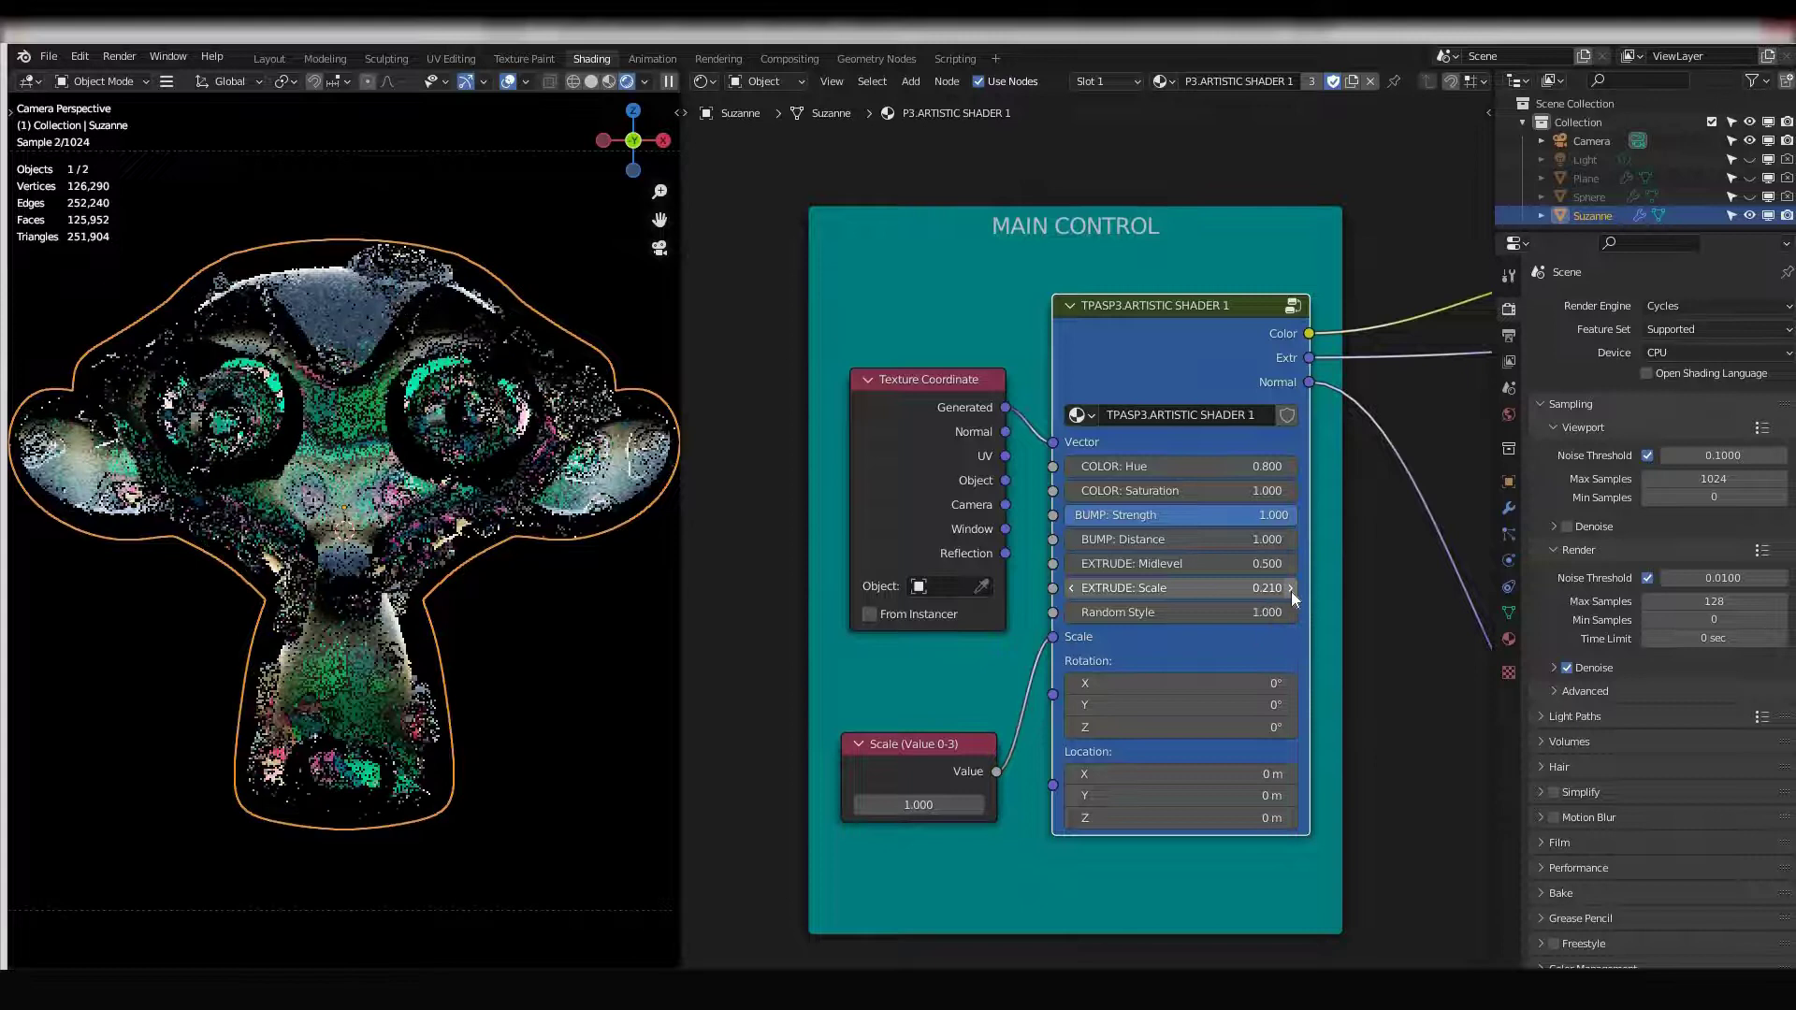
{"action": "left_click", "coordinate": [1291, 588]}
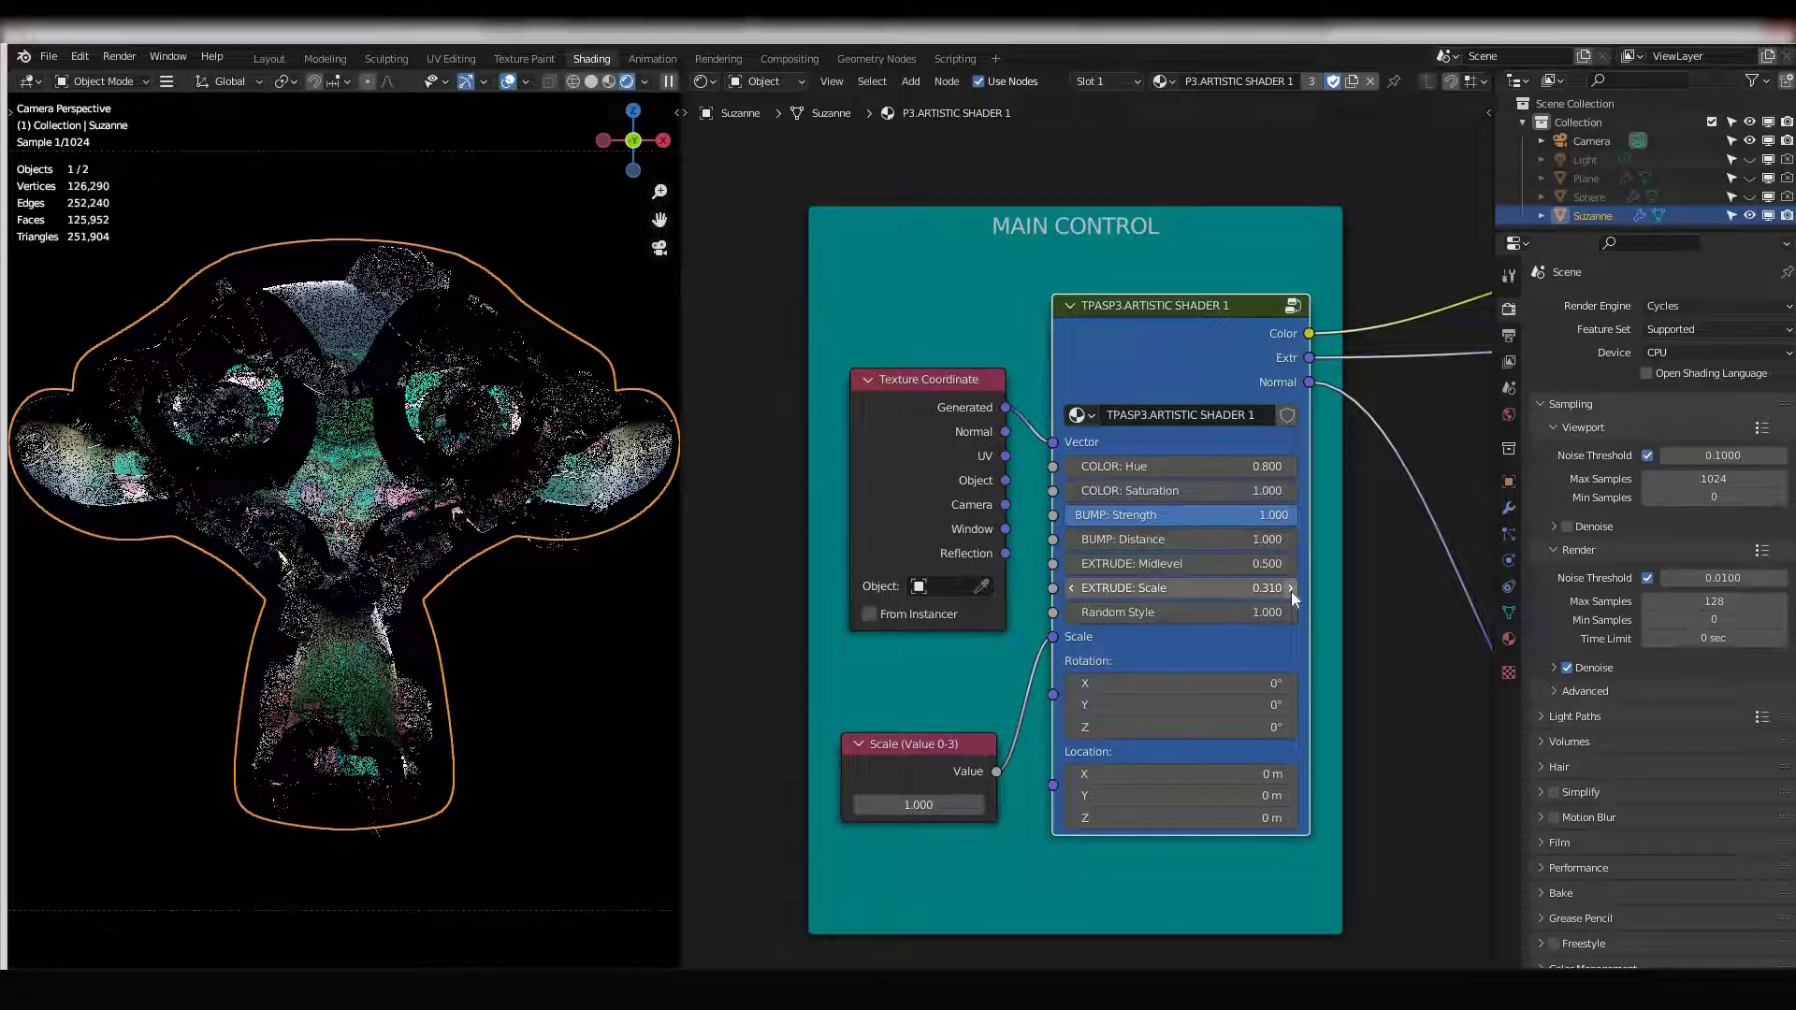
{"action": "left_click", "coordinate": [1073, 588]}
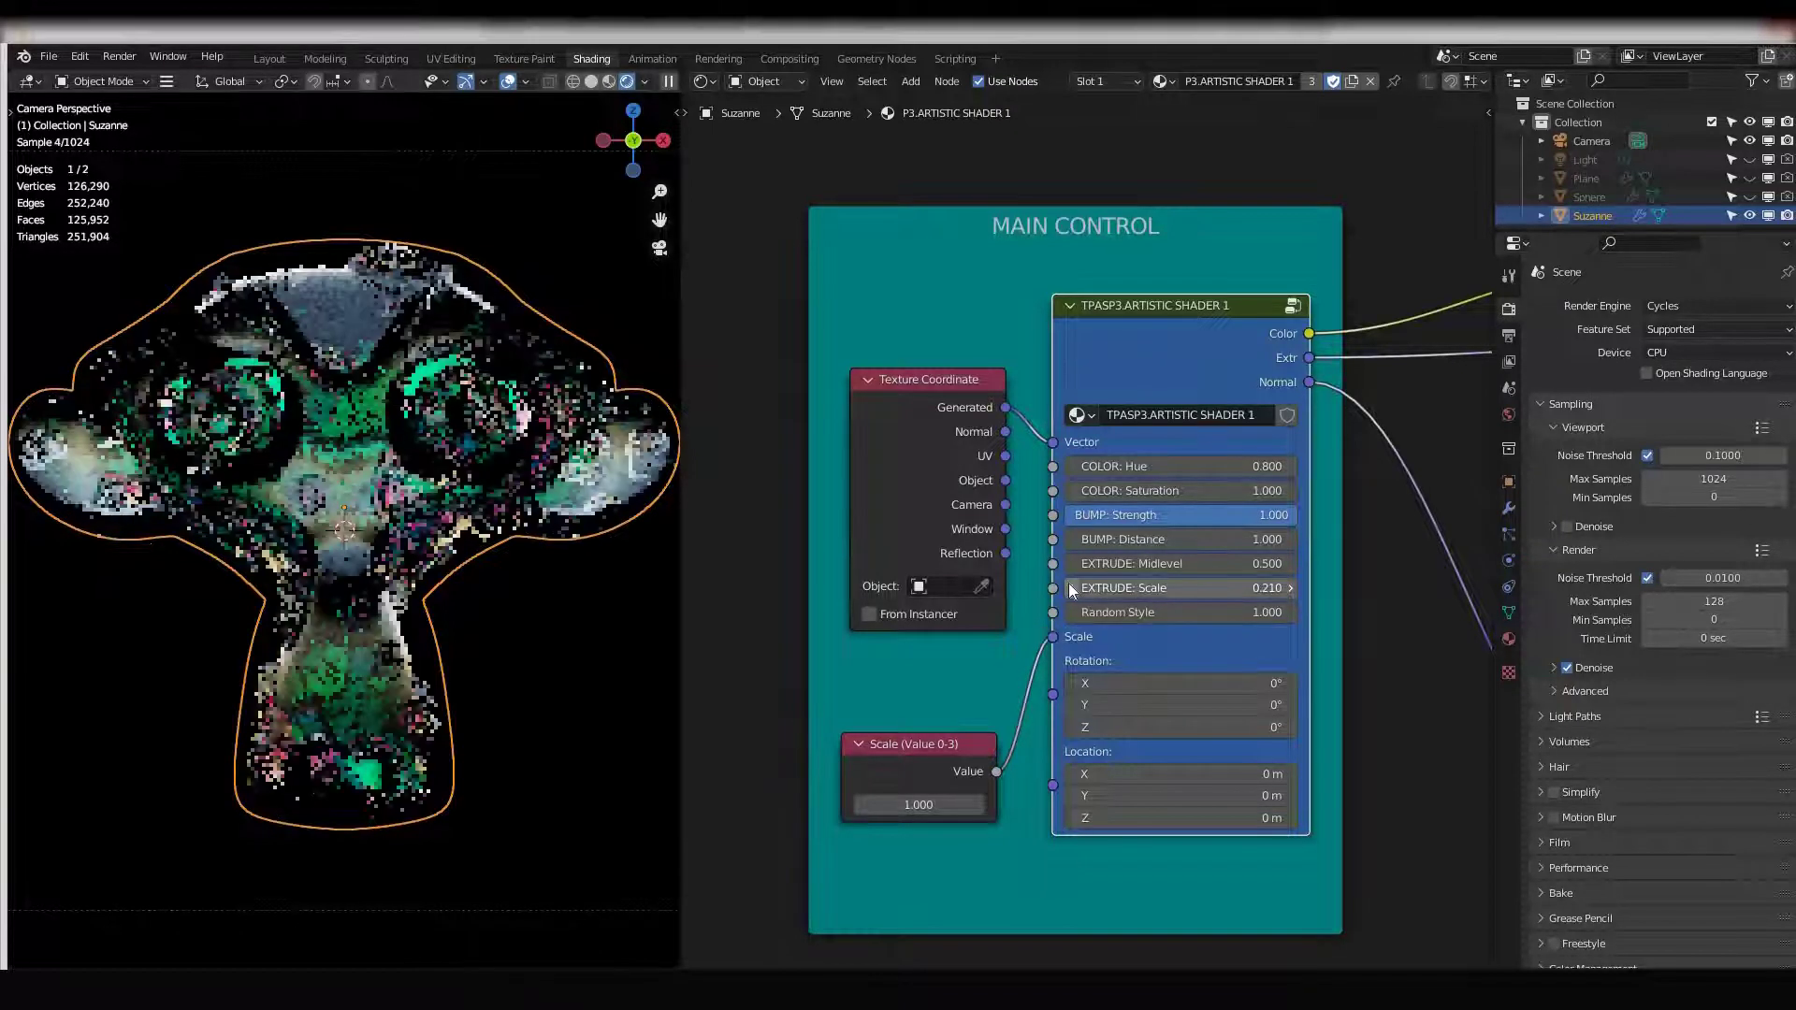
{"action": "left_click", "coordinate": [1073, 588]}
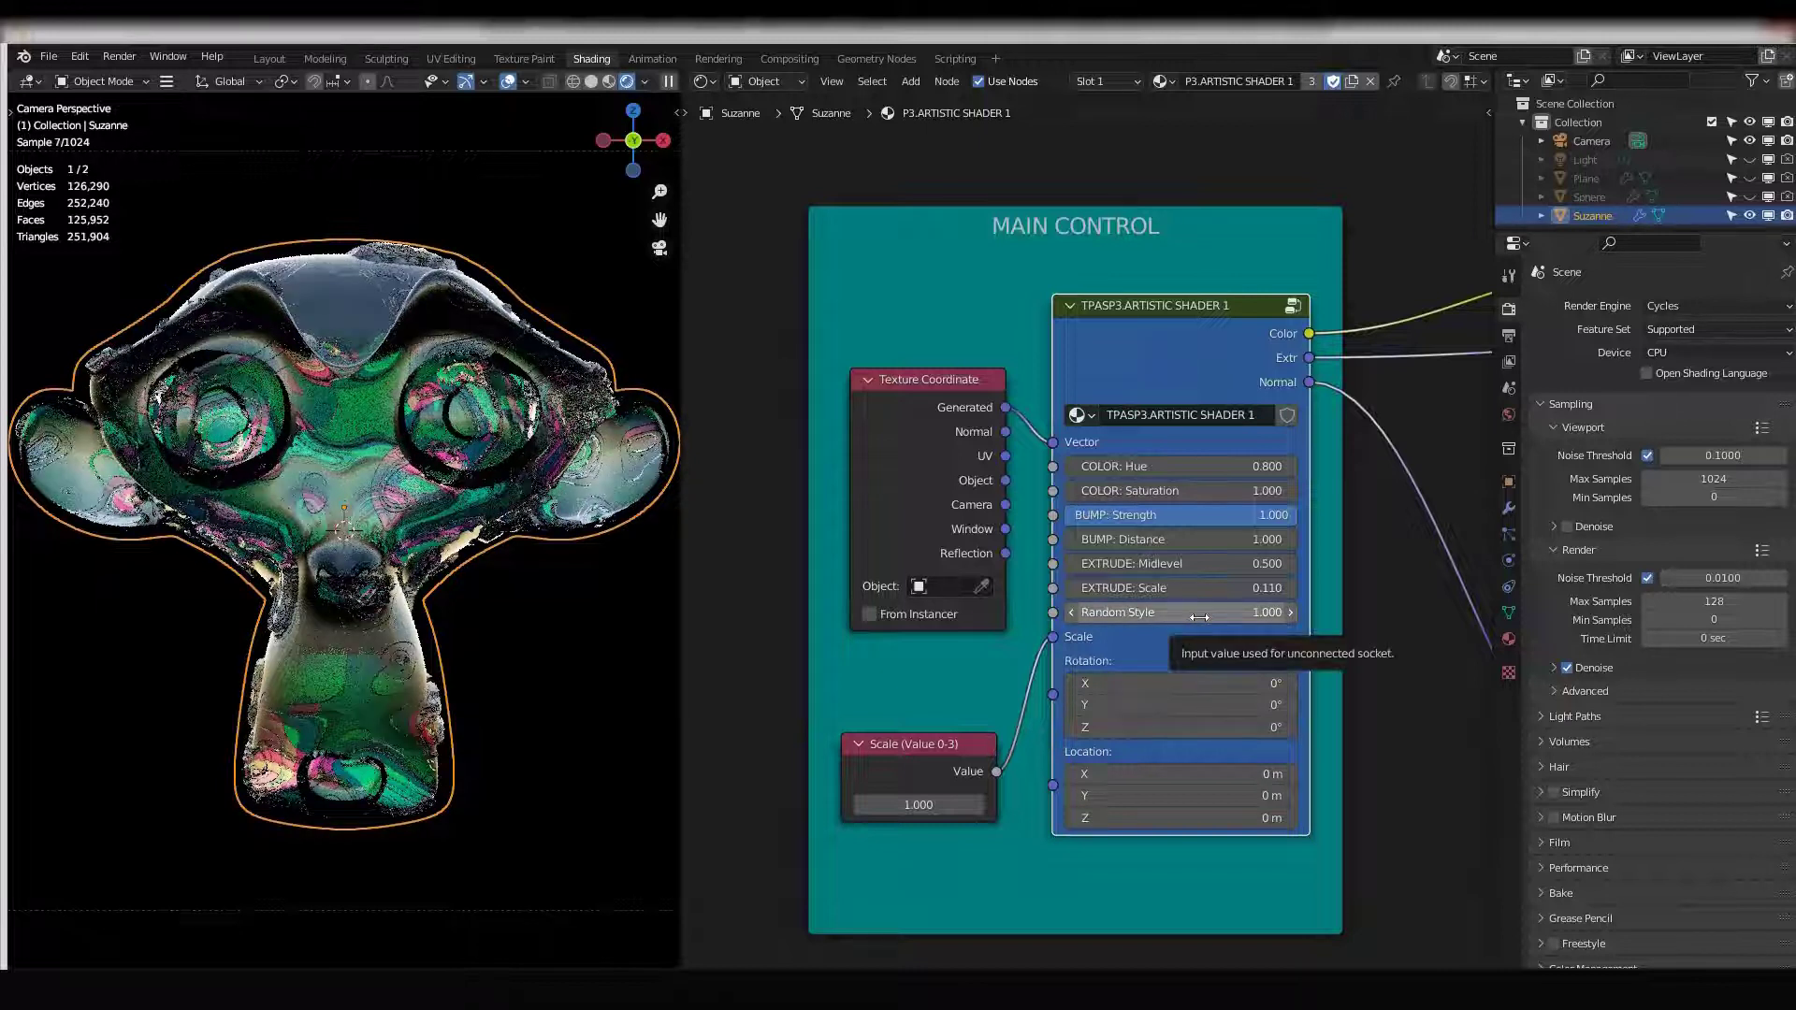
Set Random Style on the TPASP3.ARTISTIC SHADER 1 node to 12.8.
{"action": "left_click", "coordinate": [1199, 616]}
{"action": "left_click_drag", "start_coordinate": [1199, 617], "coordinate": [1180, 634]}
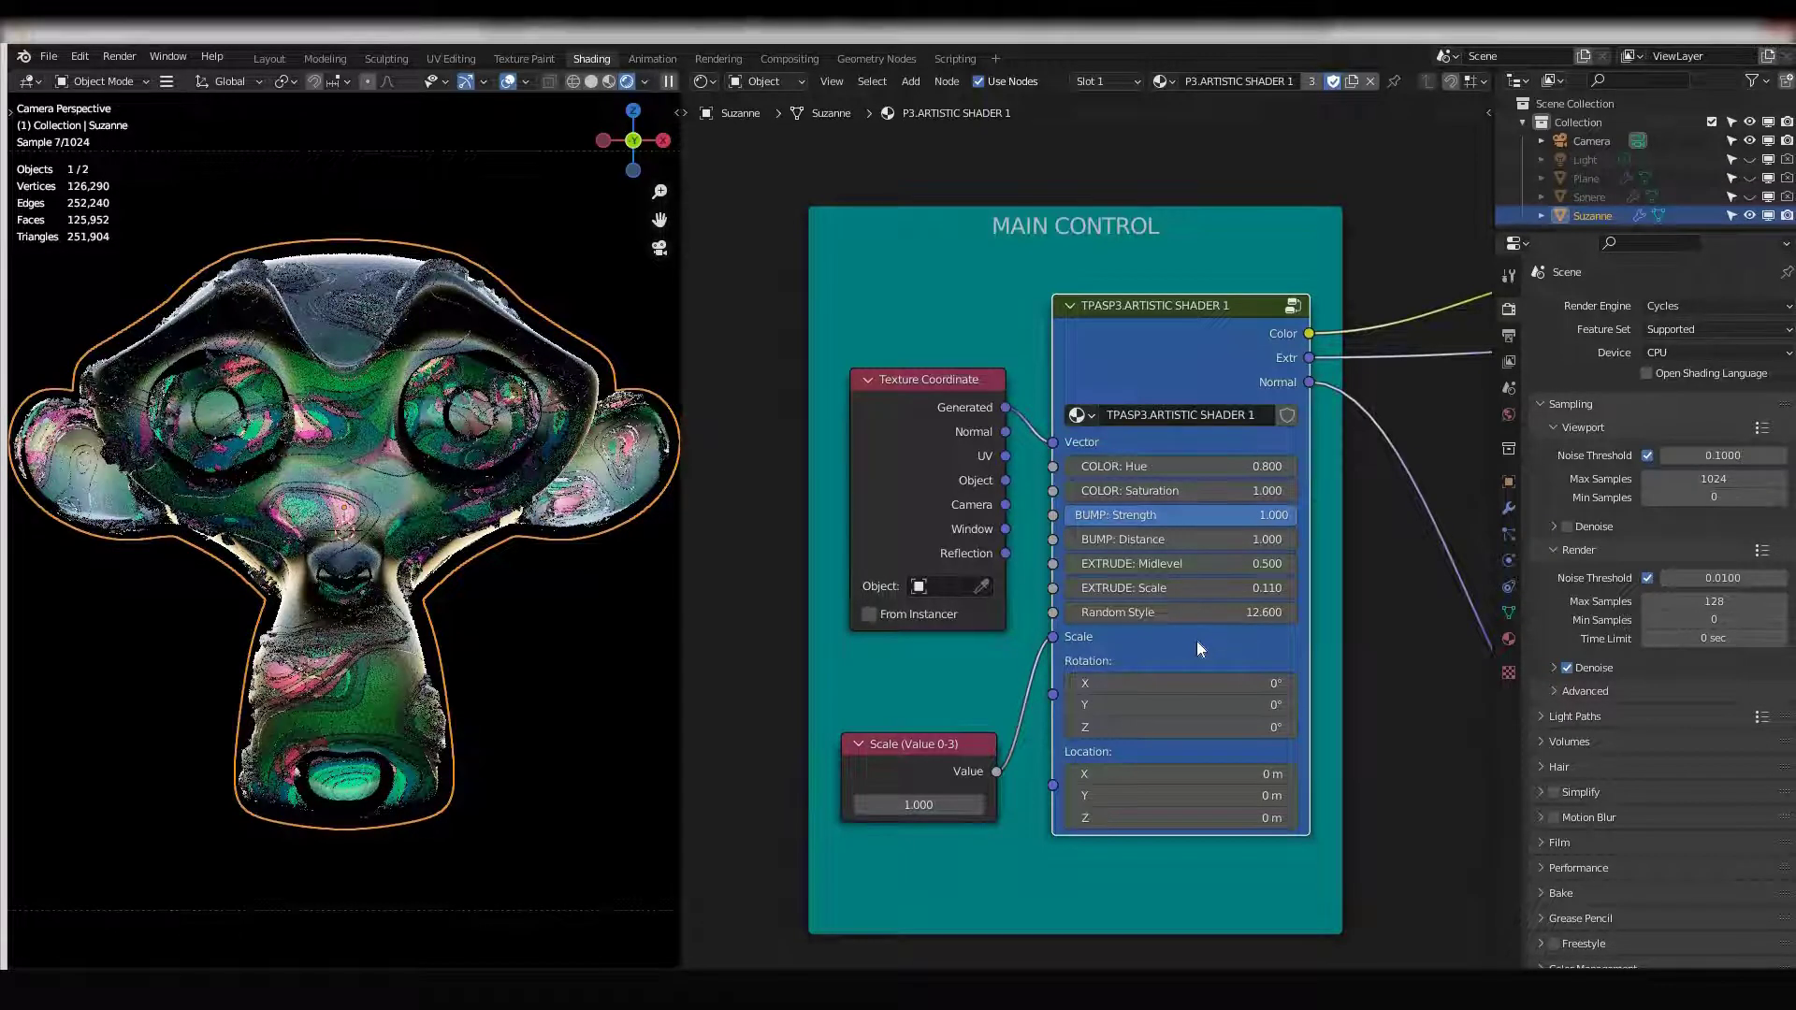
{"action": "left_click", "coordinate": [1291, 613]}
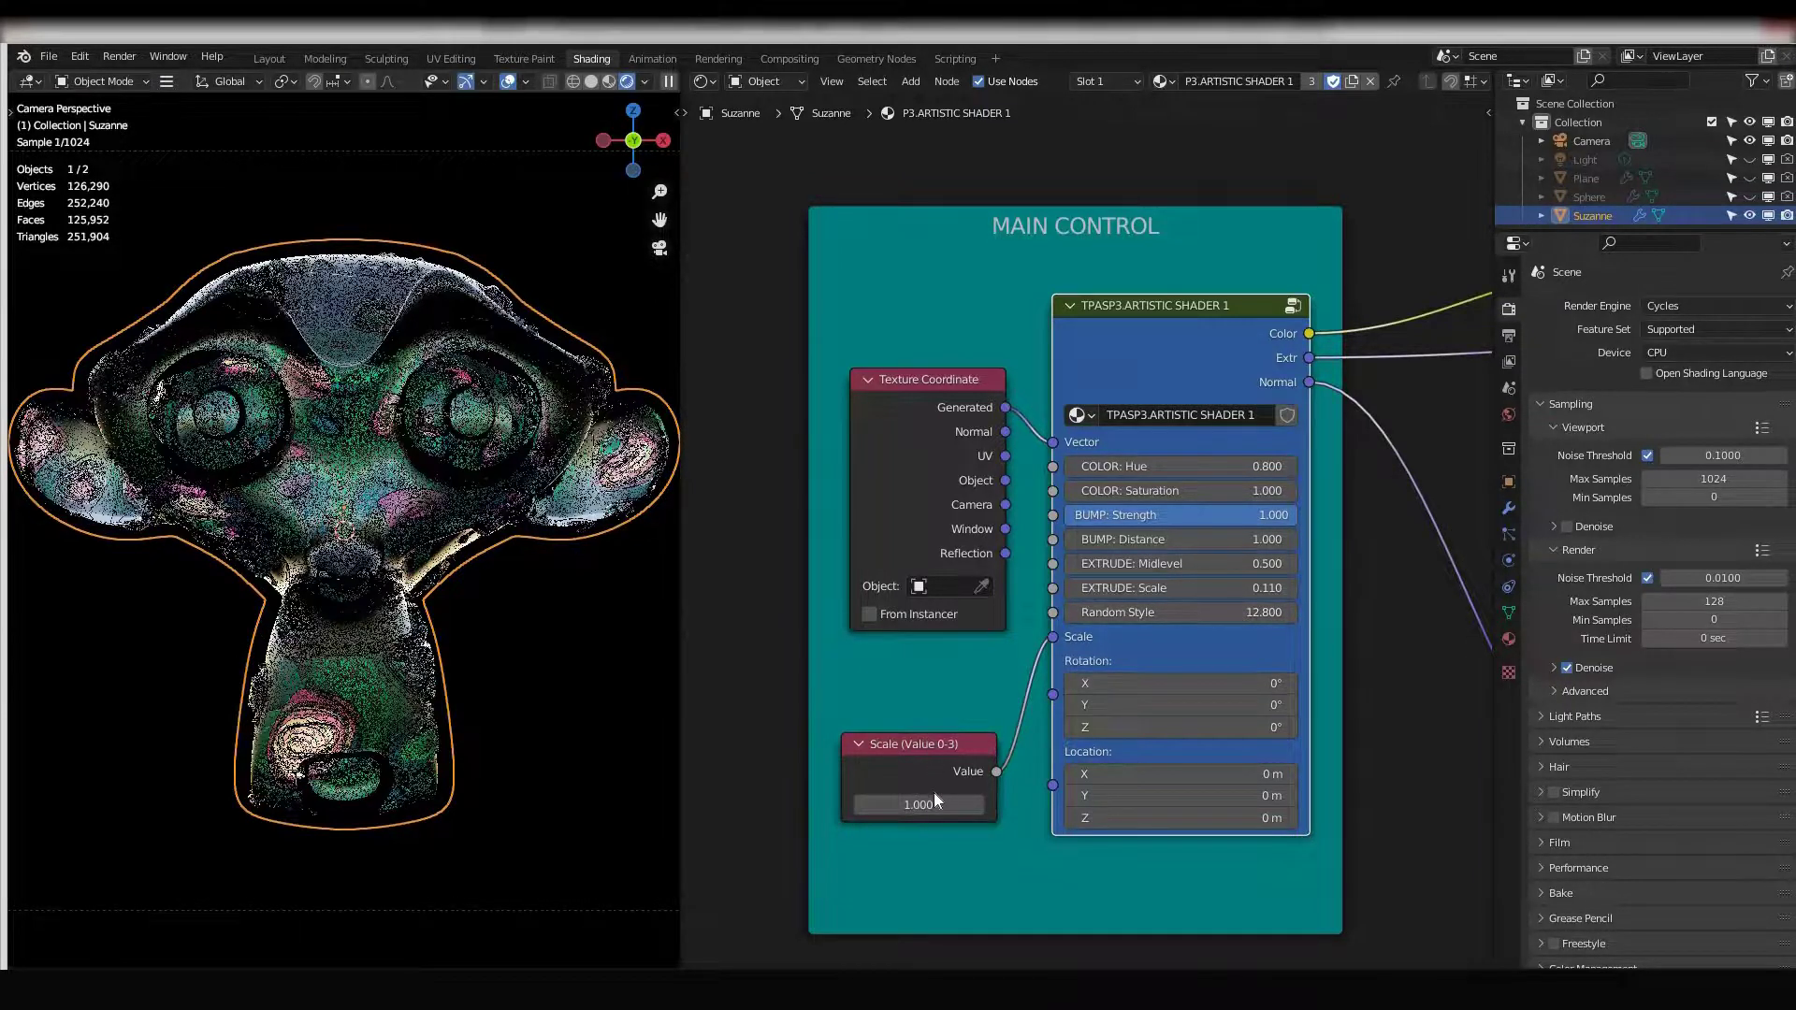
Lower the Scale (Value 0-3) node to 0 and raise it in 0.1 increments through 0.3, 0.5 and 0.8.
{"action": "left_click", "coordinate": [964, 804]}
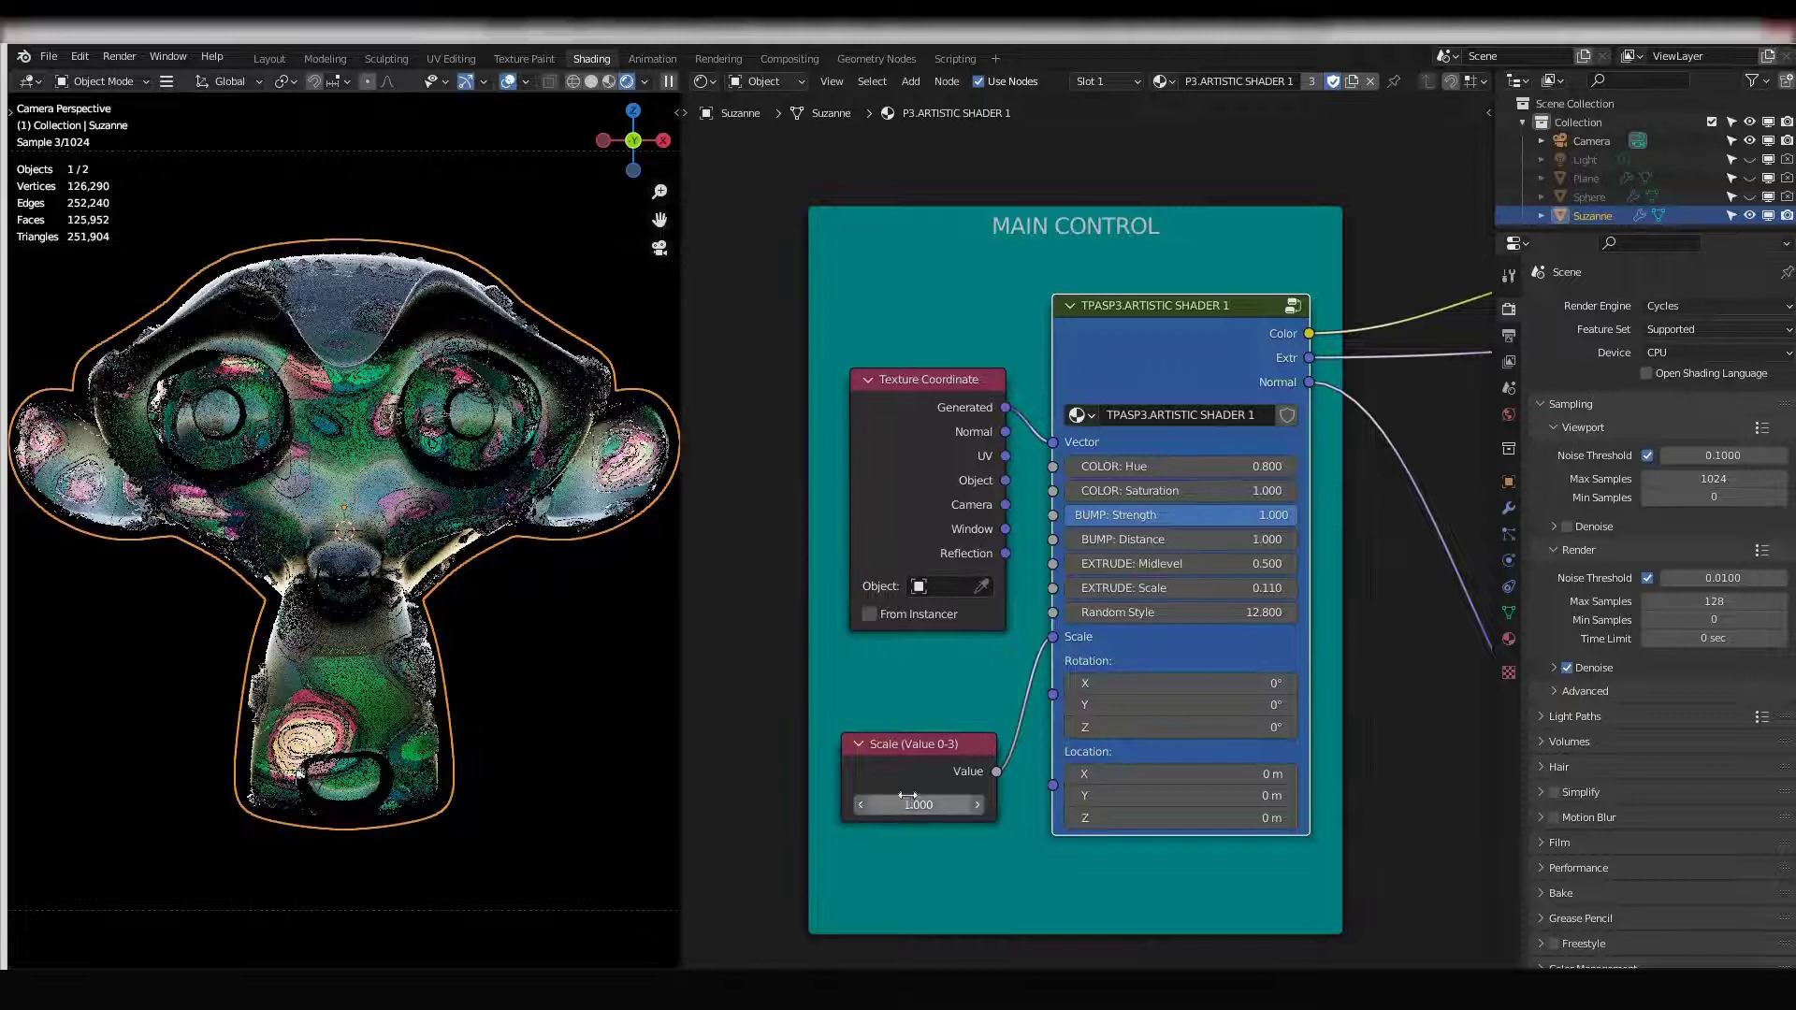
{"action": "type", "text": "0.7"}
{"action": "key", "text": "Return"}
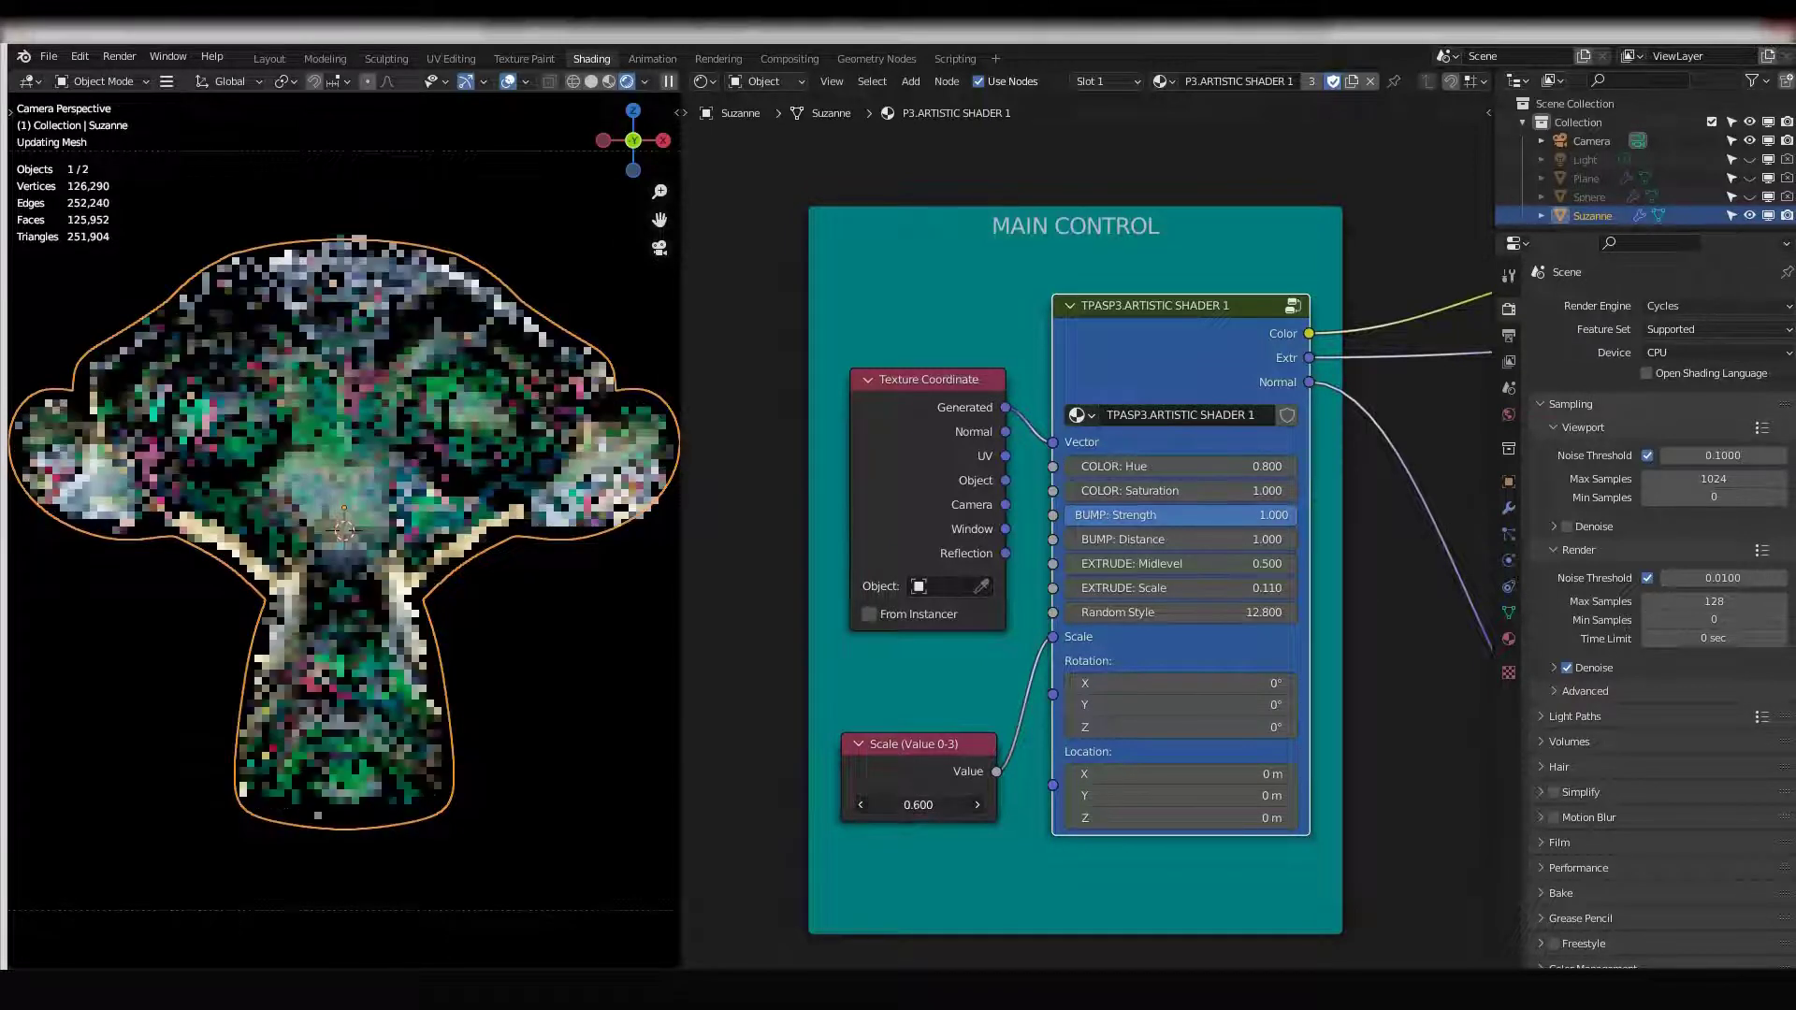
{"action": "mouse_move", "coordinate": [973, 805]}
{"action": "left_mouse_down"}
{"action": "mouse_move", "coordinate": [935, 805]}
{"action": "mouse_move", "coordinate": [973, 805]}
{"action": "left_mouse_up"}
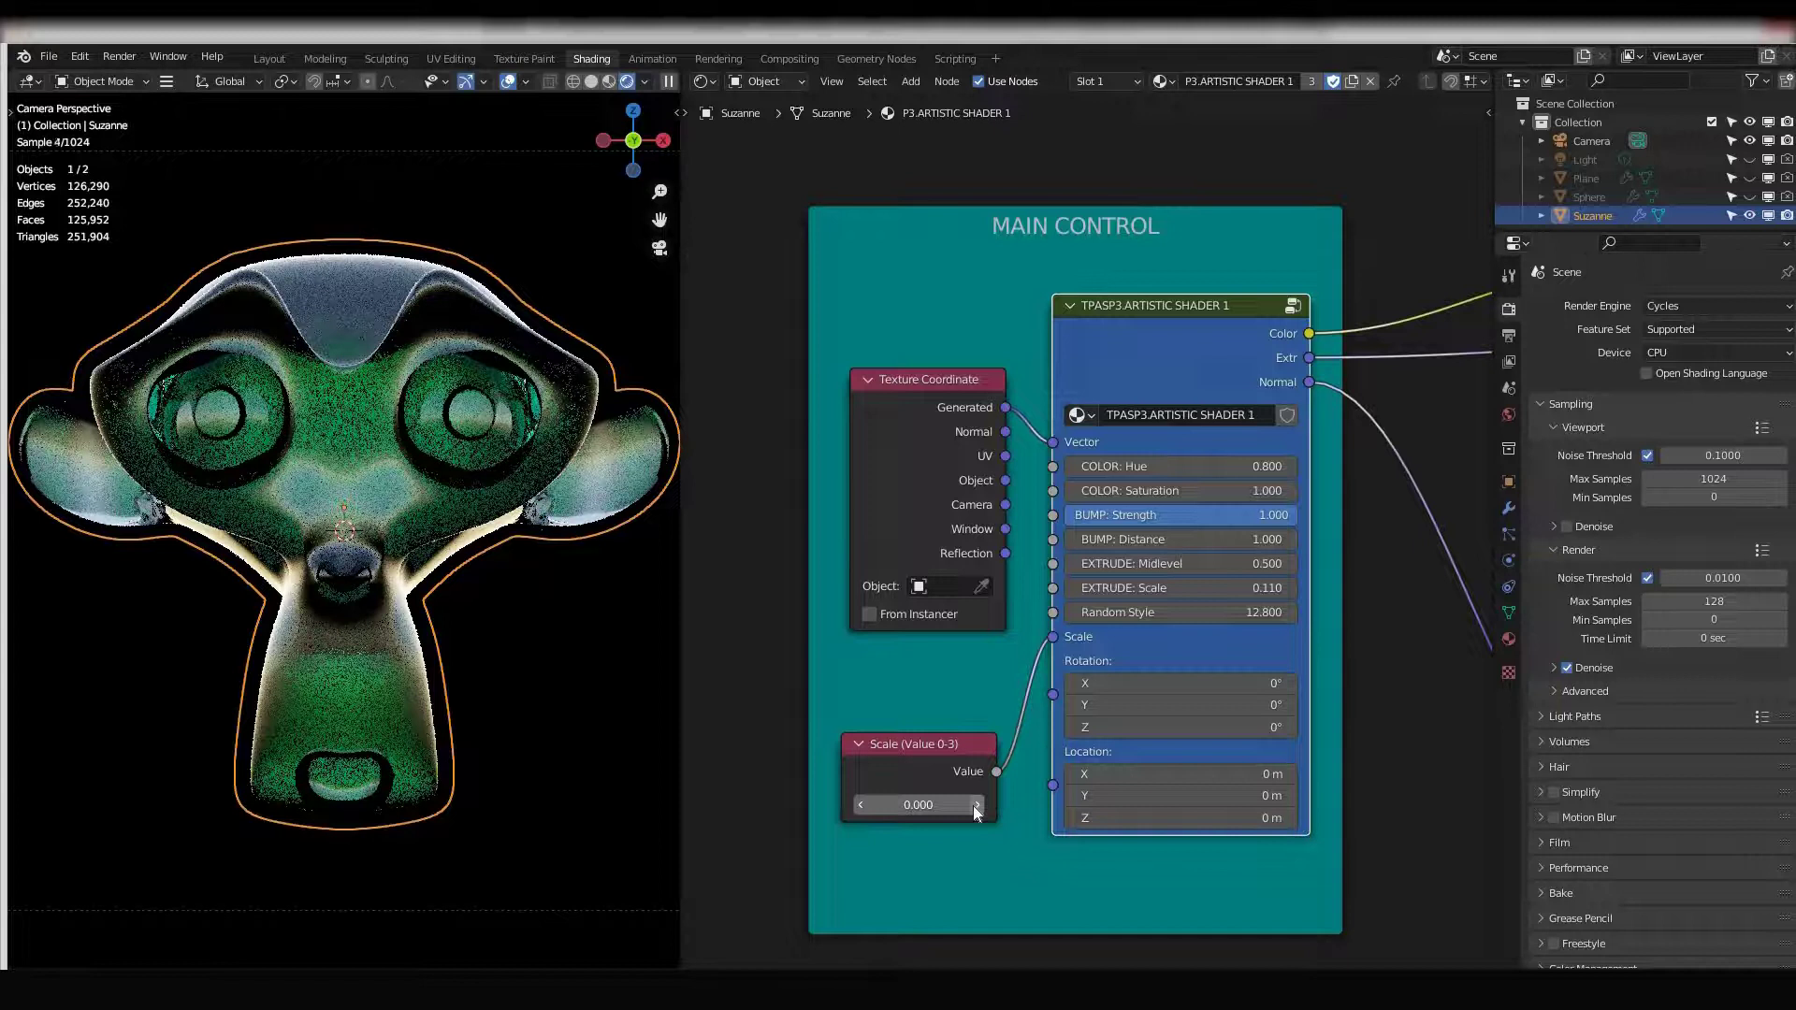
{"action": "left_click", "coordinate": [977, 805]}
{"action": "left_click", "coordinate": [977, 805]}
{"action": "left_click", "coordinate": [976, 805]}
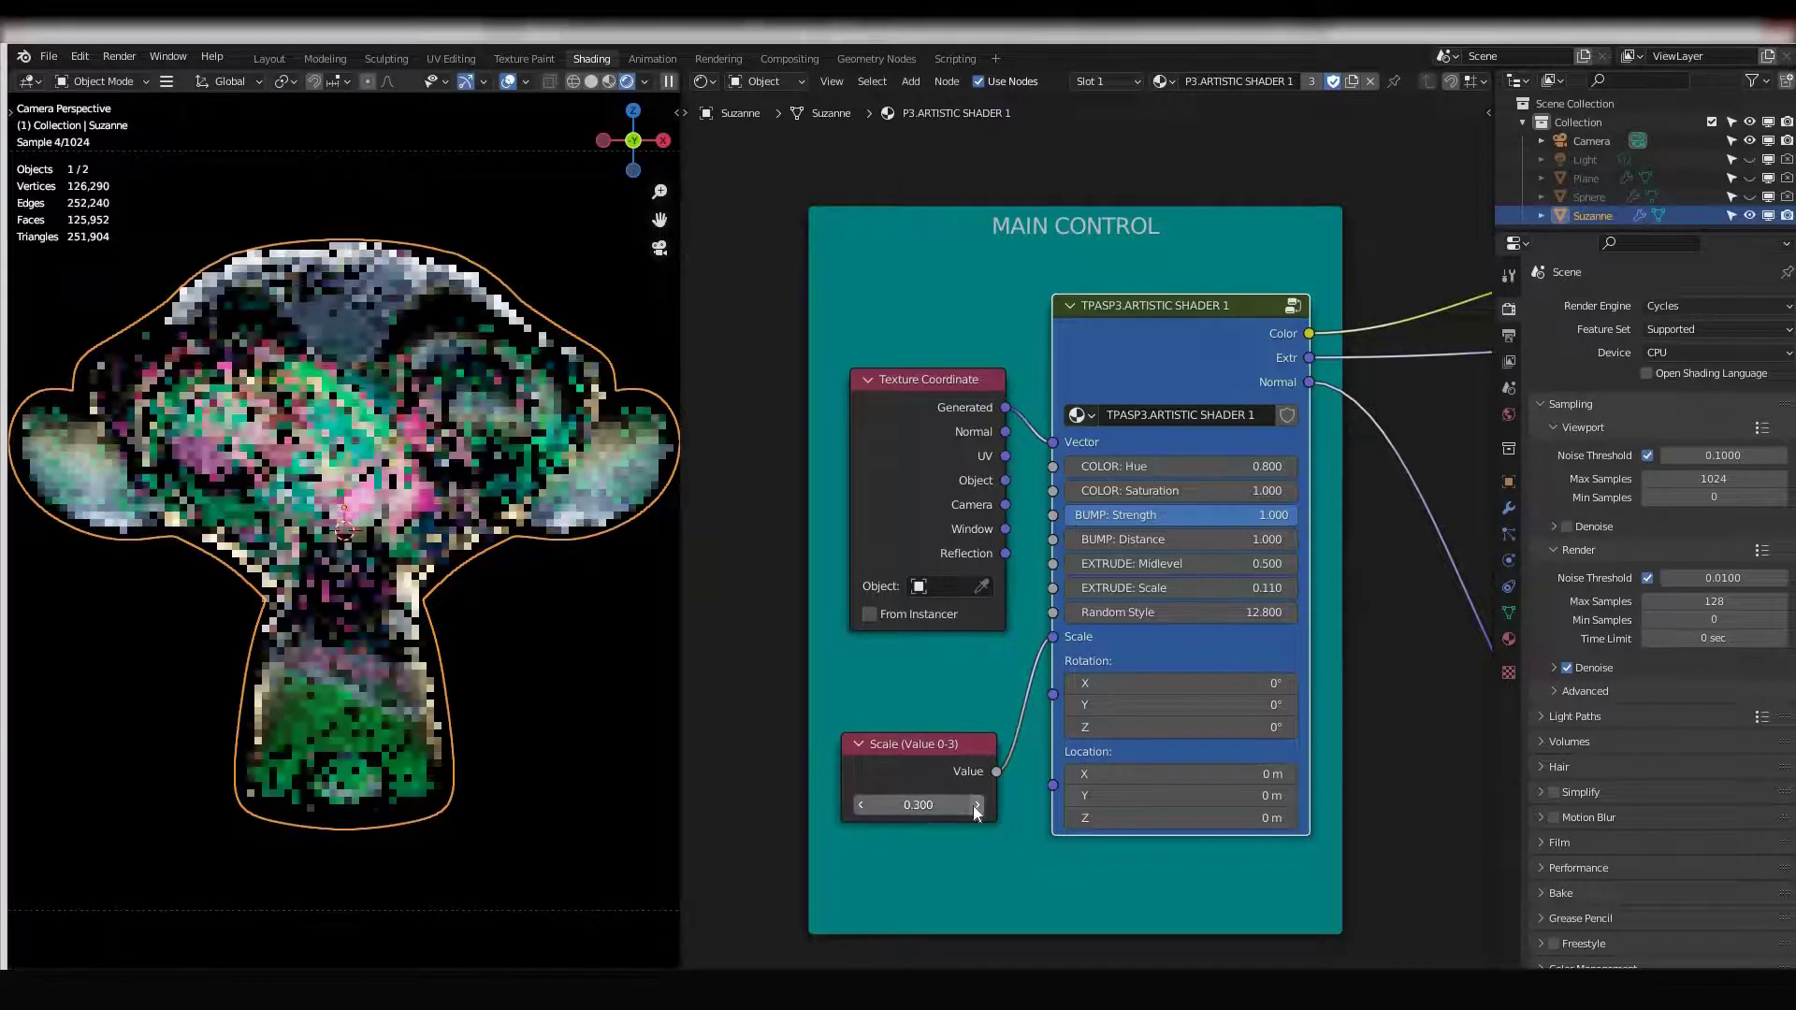
{"action": "left_click", "coordinate": [976, 806]}
{"action": "left_click", "coordinate": [977, 805]}
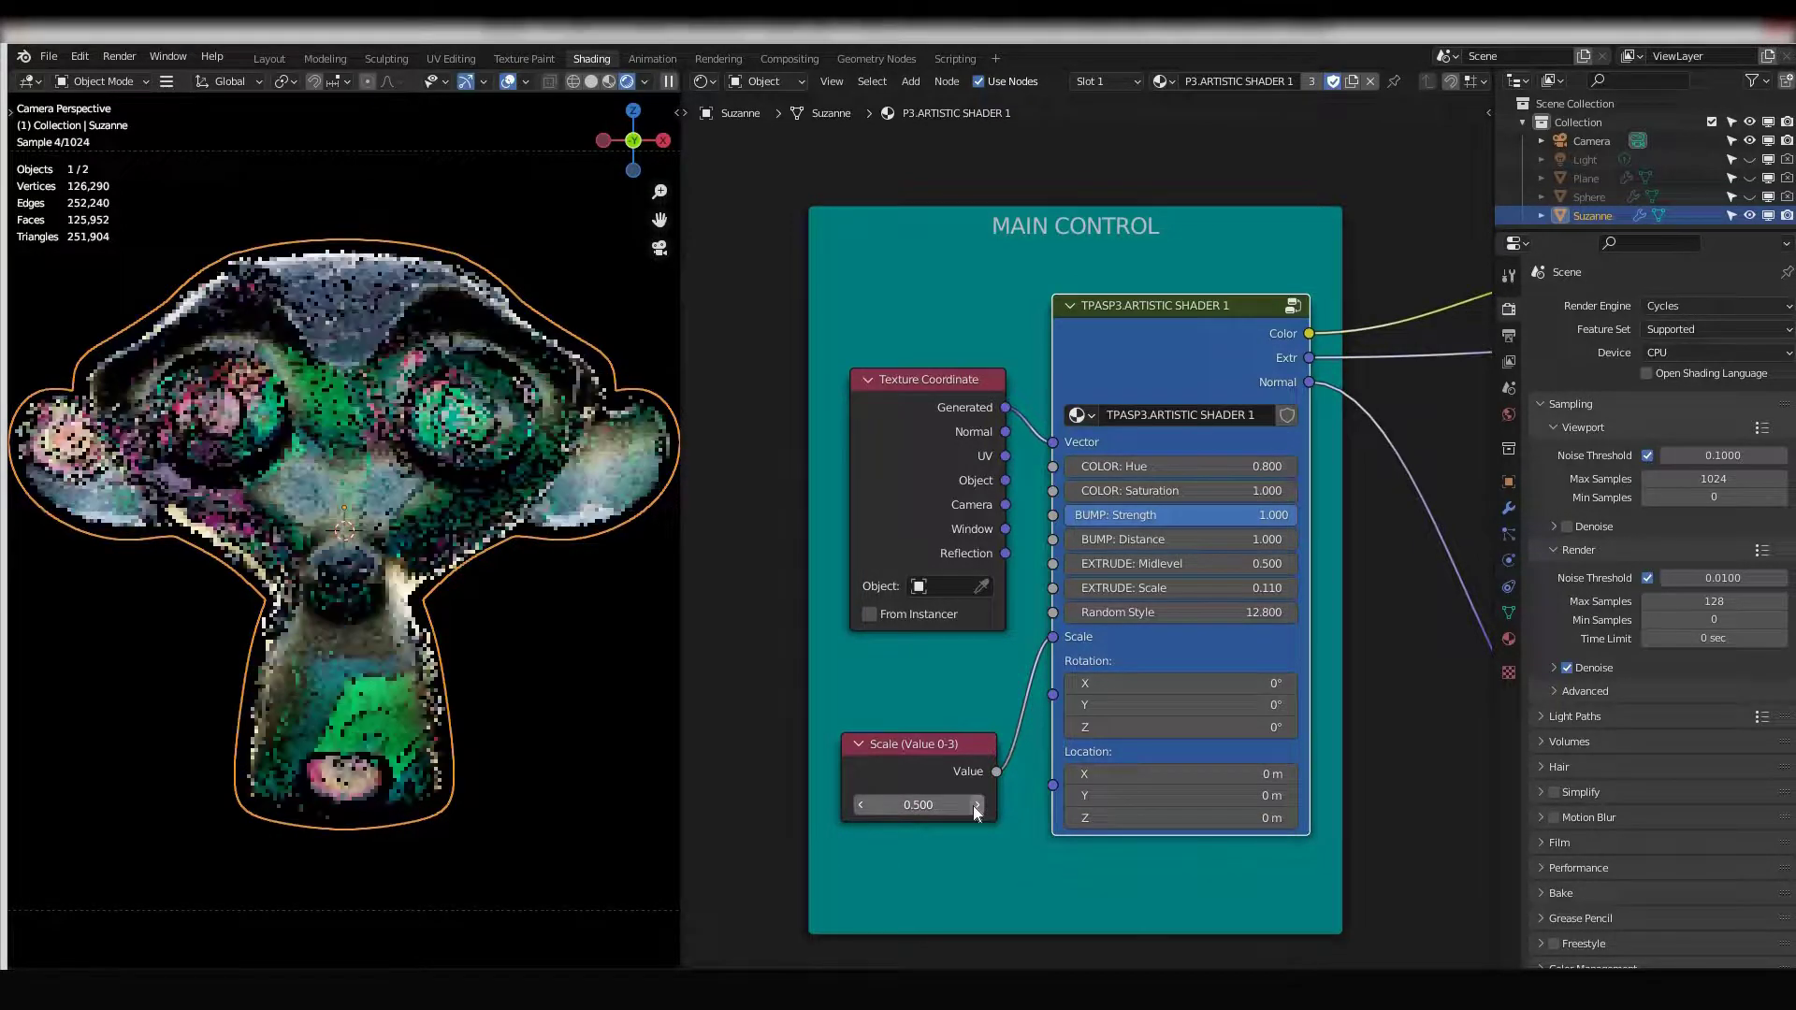
{"action": "left_click", "coordinate": [976, 805]}
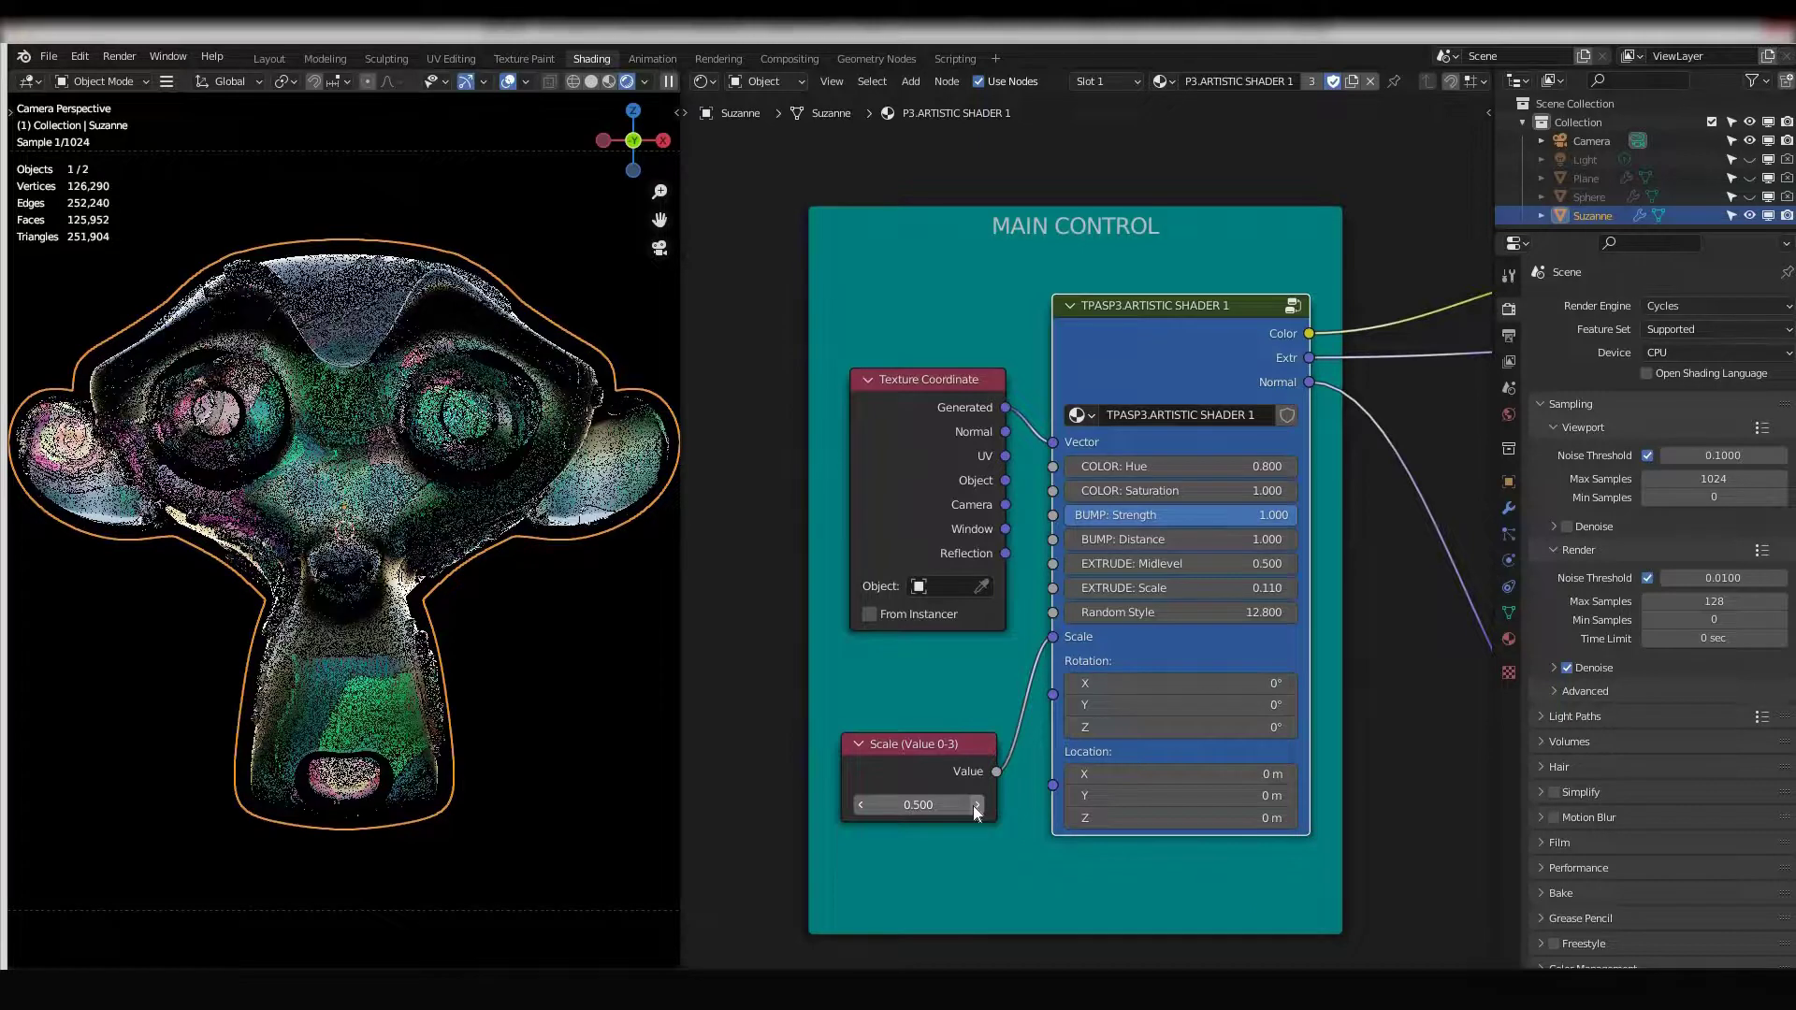
{"action": "left_click", "coordinate": [977, 805]}
{"action": "left_click", "coordinate": [976, 805]}
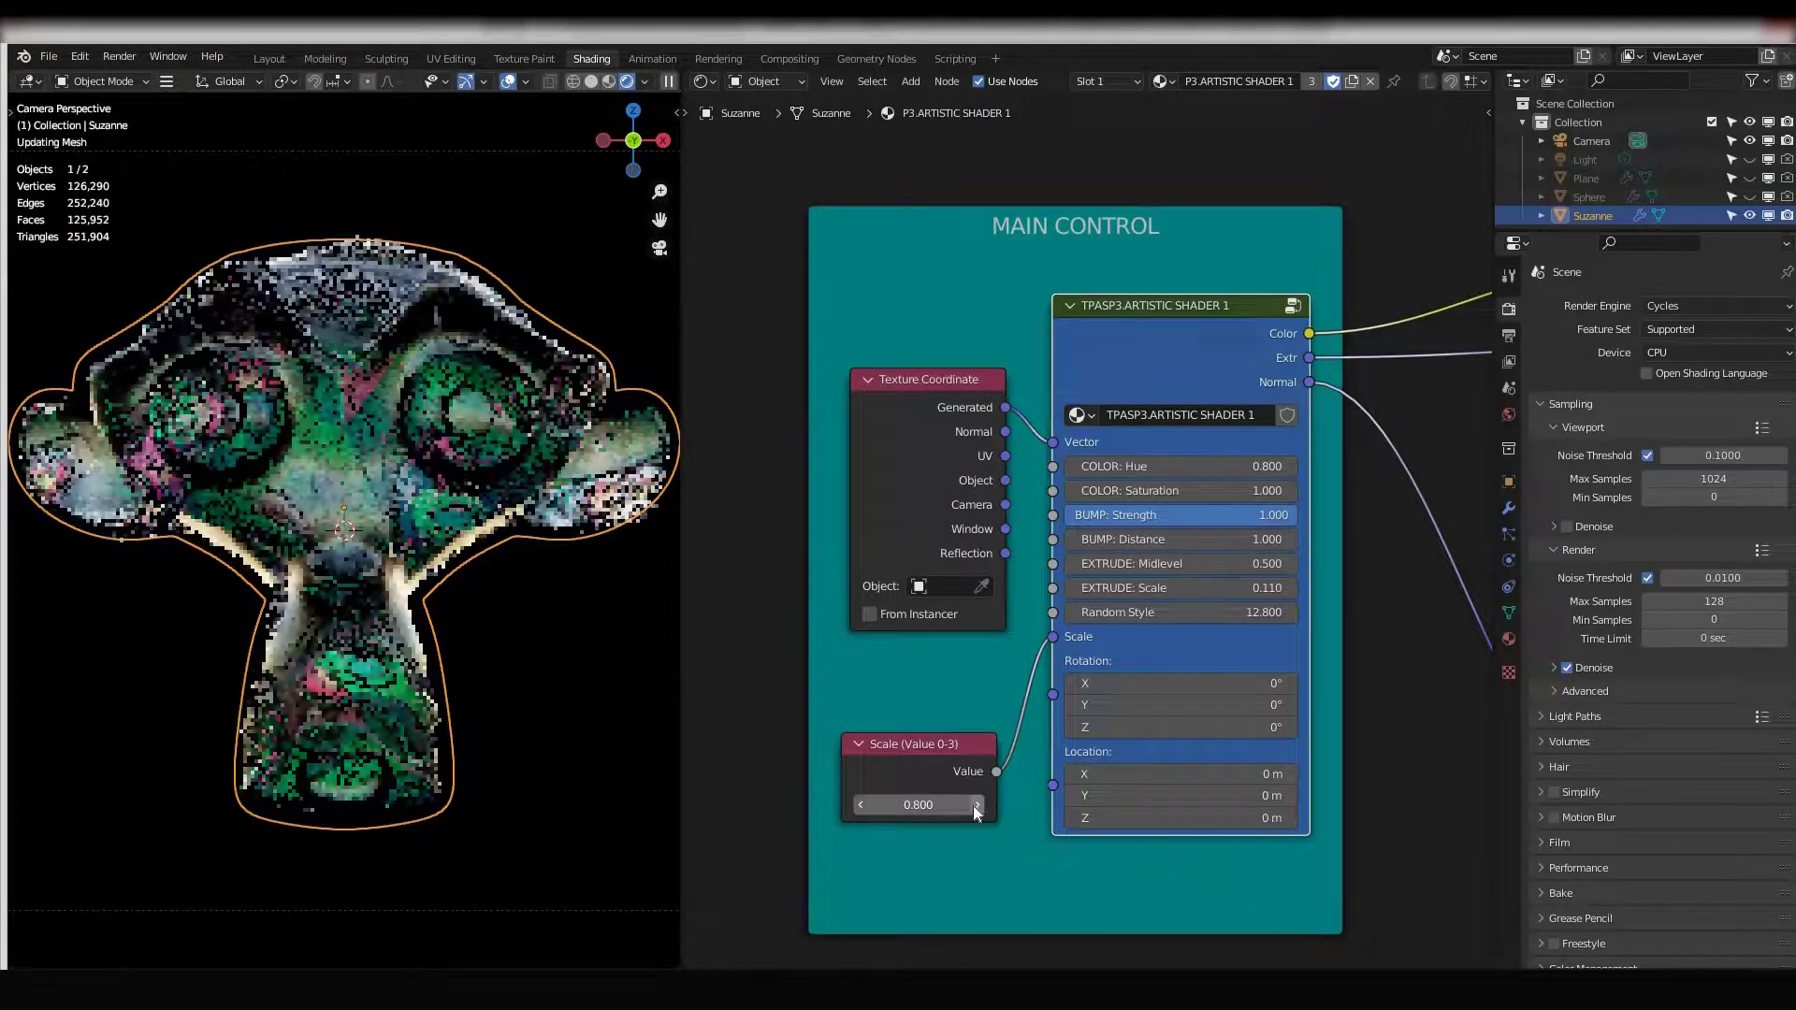
{"action": "left_click", "coordinate": [977, 805]}
{"action": "left_click", "coordinate": [977, 805]}
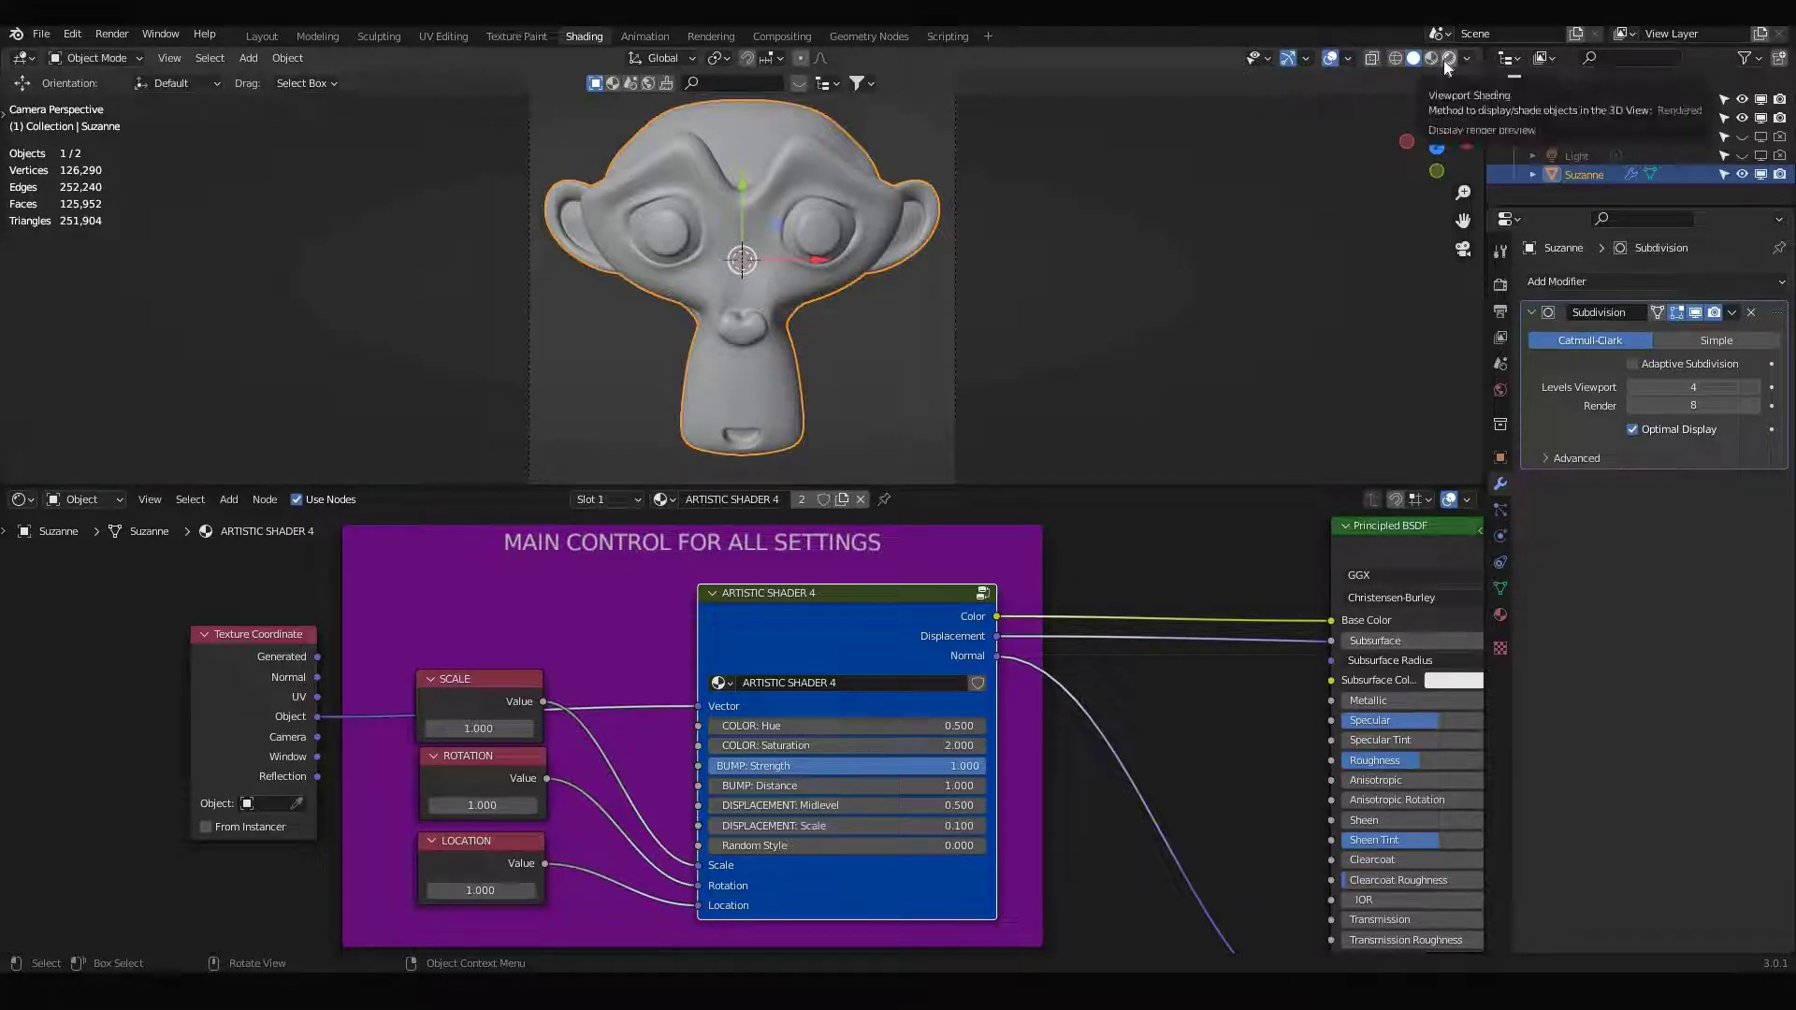
Display the Suzanne model with ARTISTIC SHADER 4 in rendered viewport shading.
{"action": "key", "text": "shift+z"}
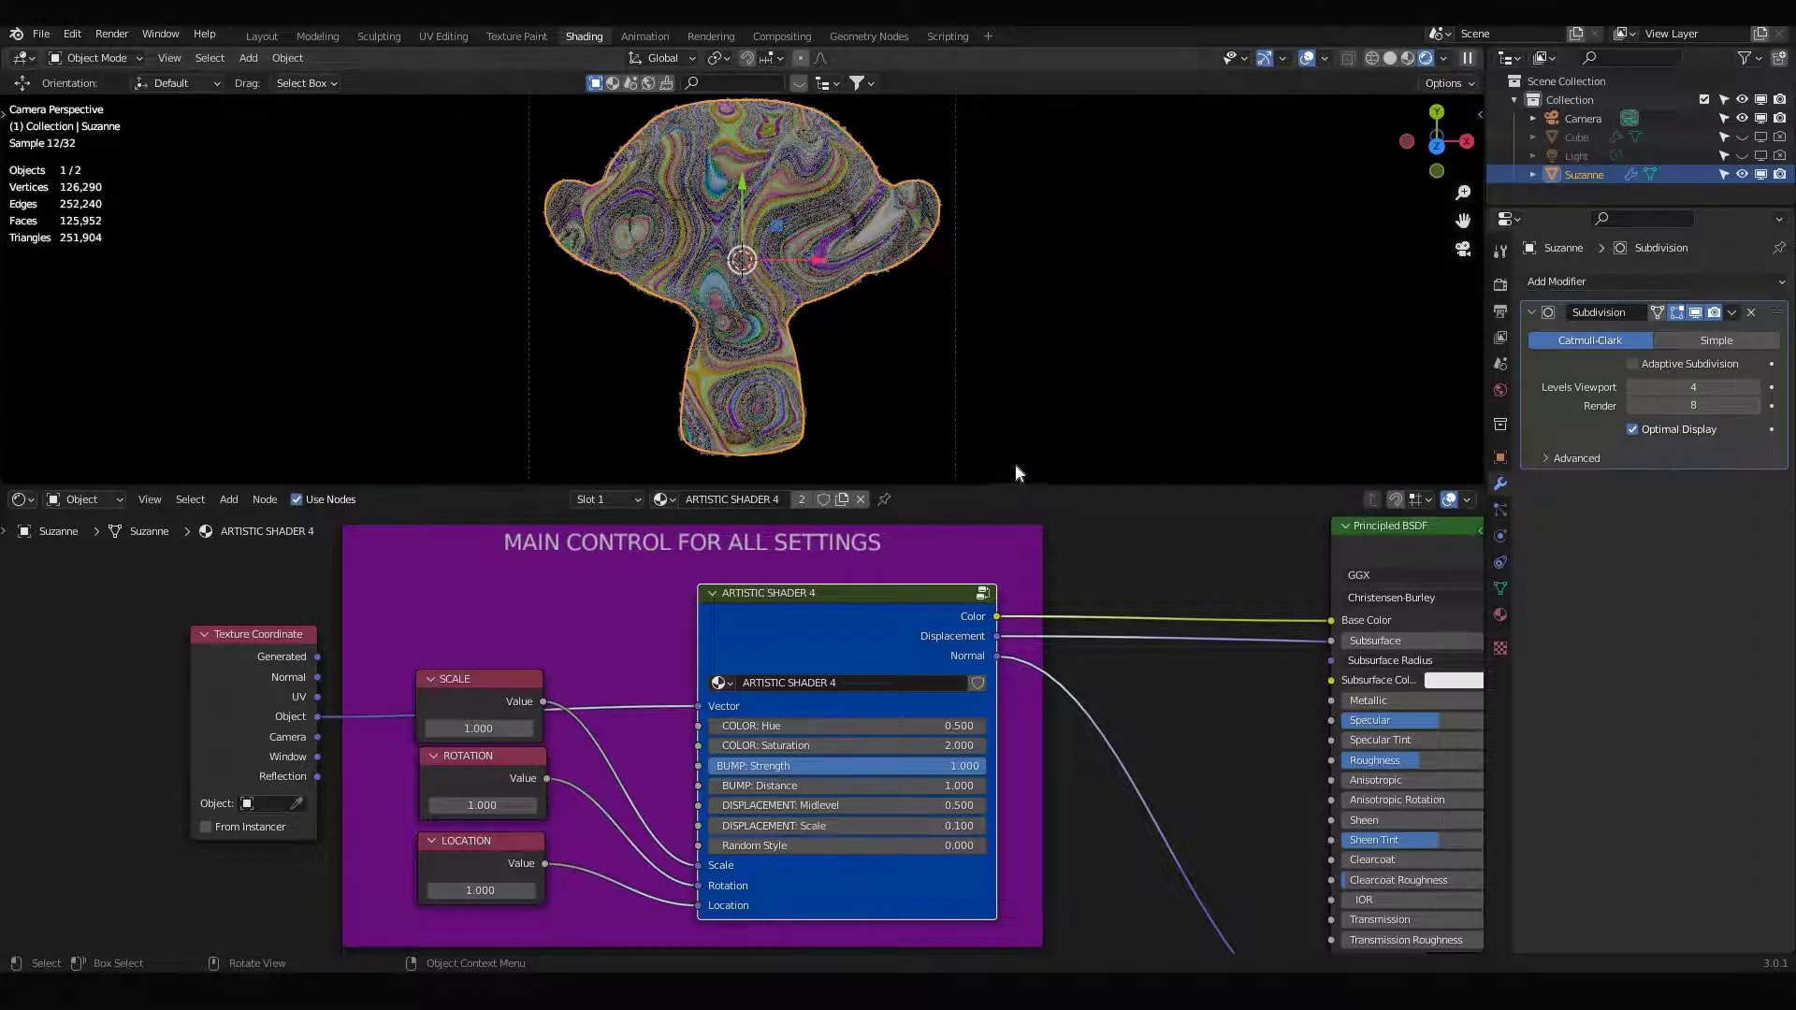
{"action": "scroll", "coordinate": [989, 382], "scroll_direction": "up", "scroll_amount": 1}
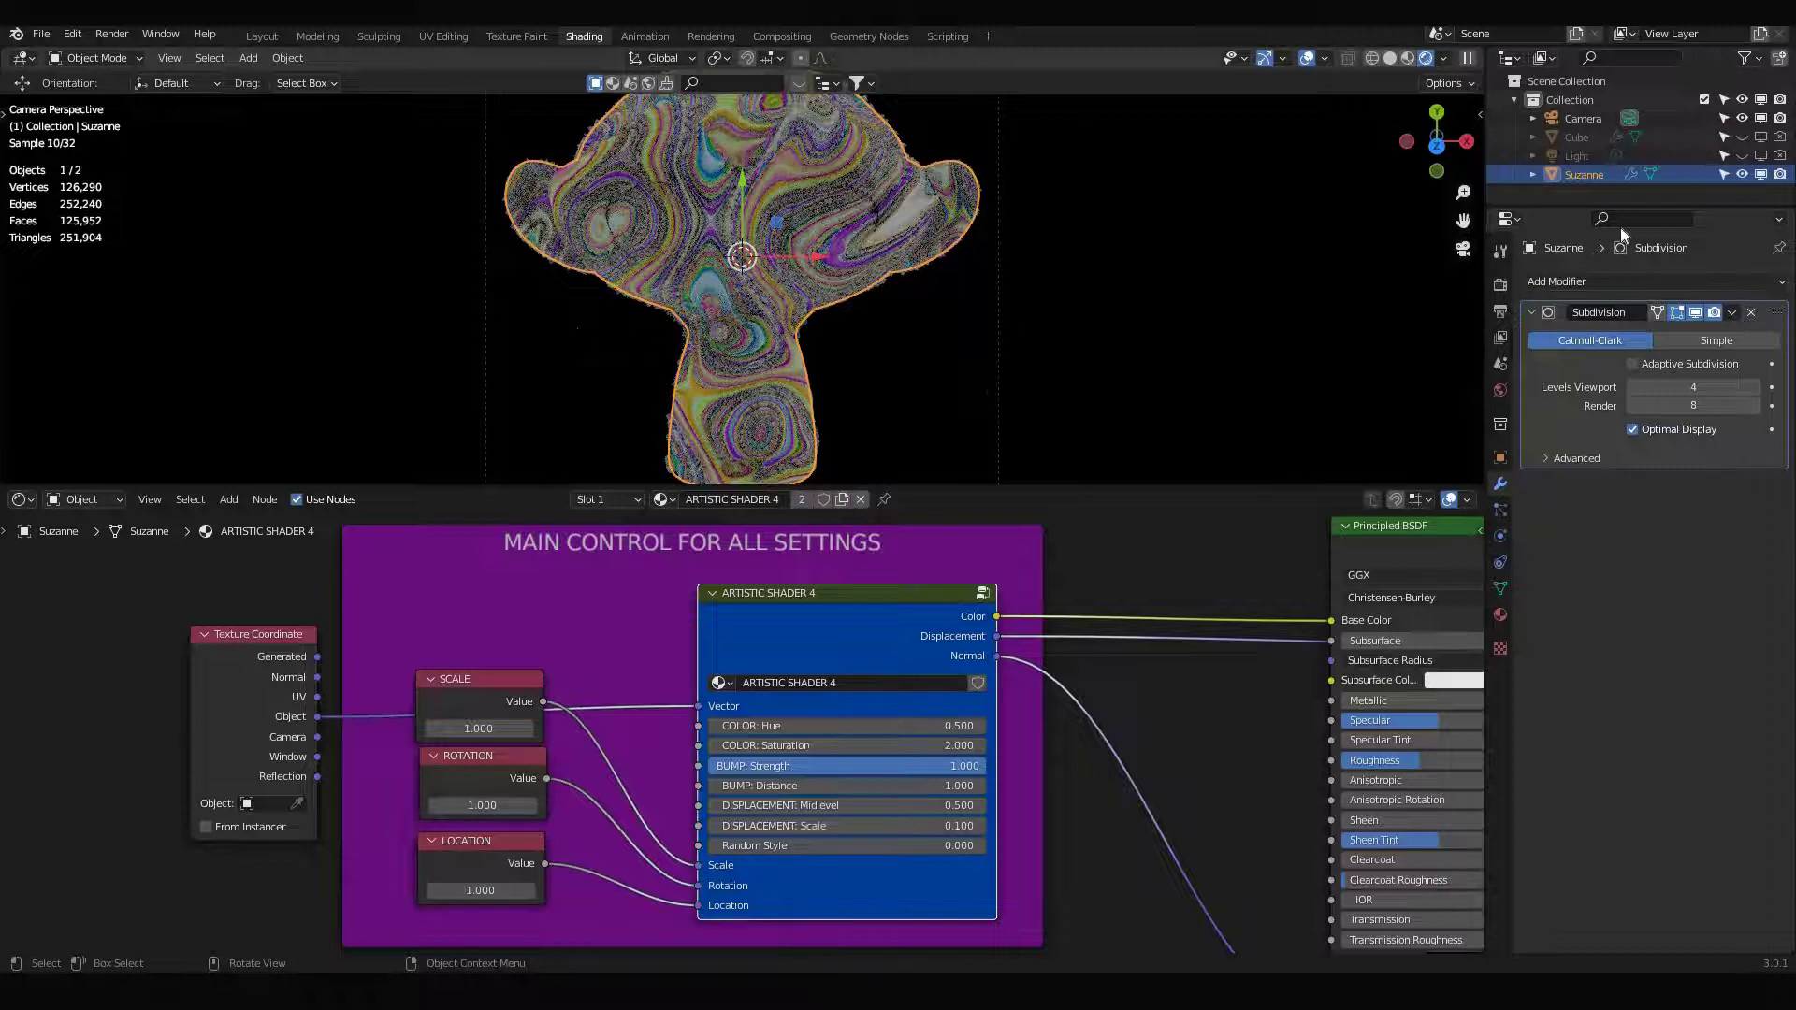
Hide the Suzanne model in the viewport and switch the viewport to solid shading.
{"action": "left_click", "coordinate": [1742, 174]}
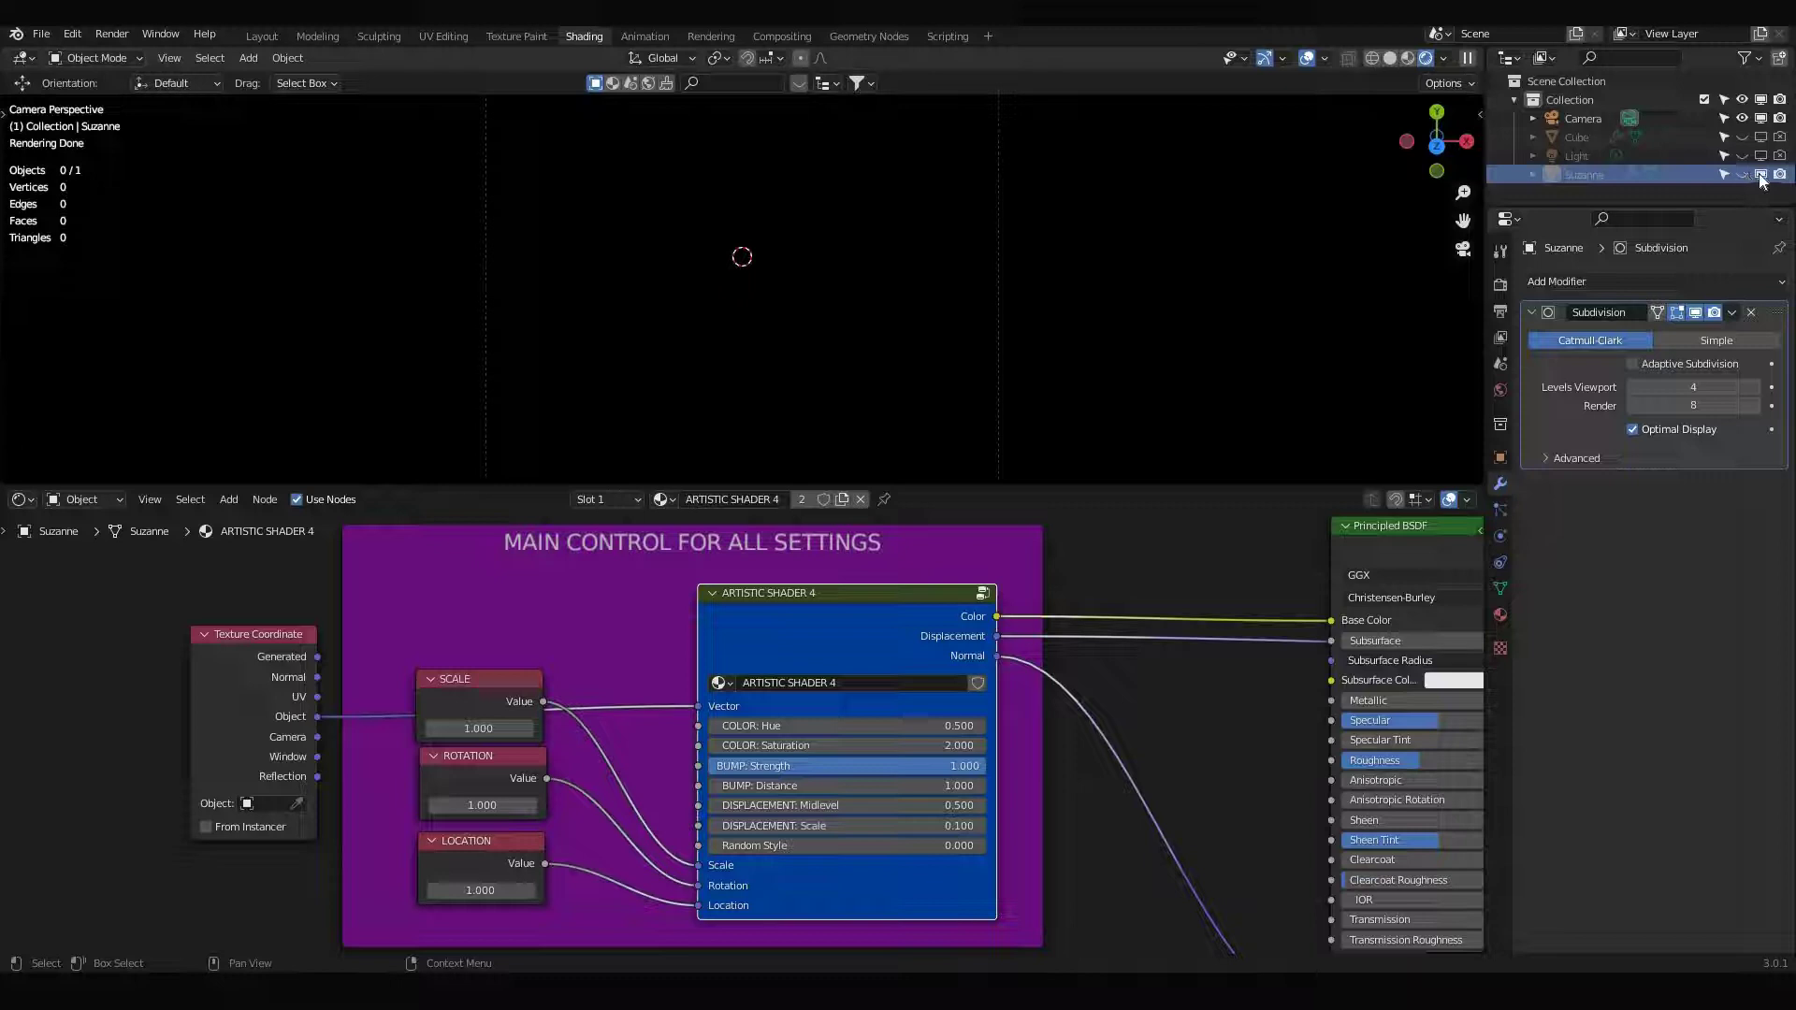
{"action": "left_click", "coordinate": [1390, 59]}
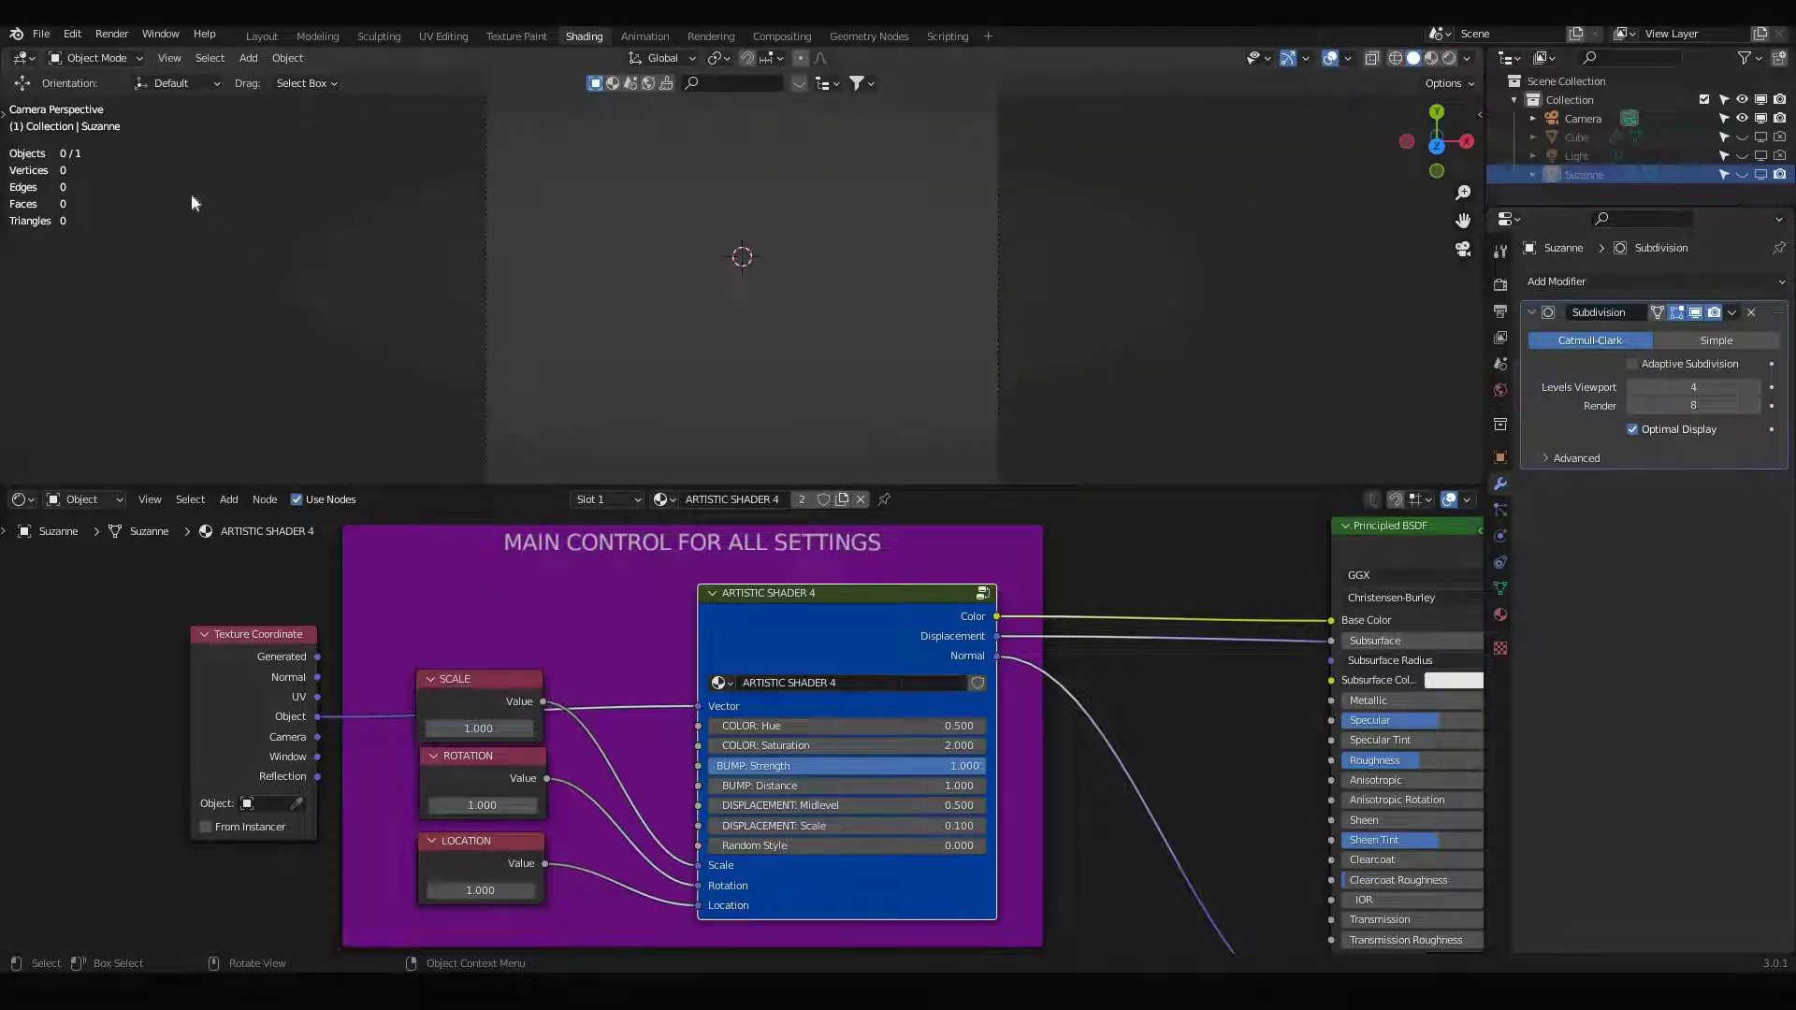
Add a UV sphere at the scene centre and scale it up uniformly until it fills most of the camera frame.
{"action": "left_click", "coordinate": [249, 58]}
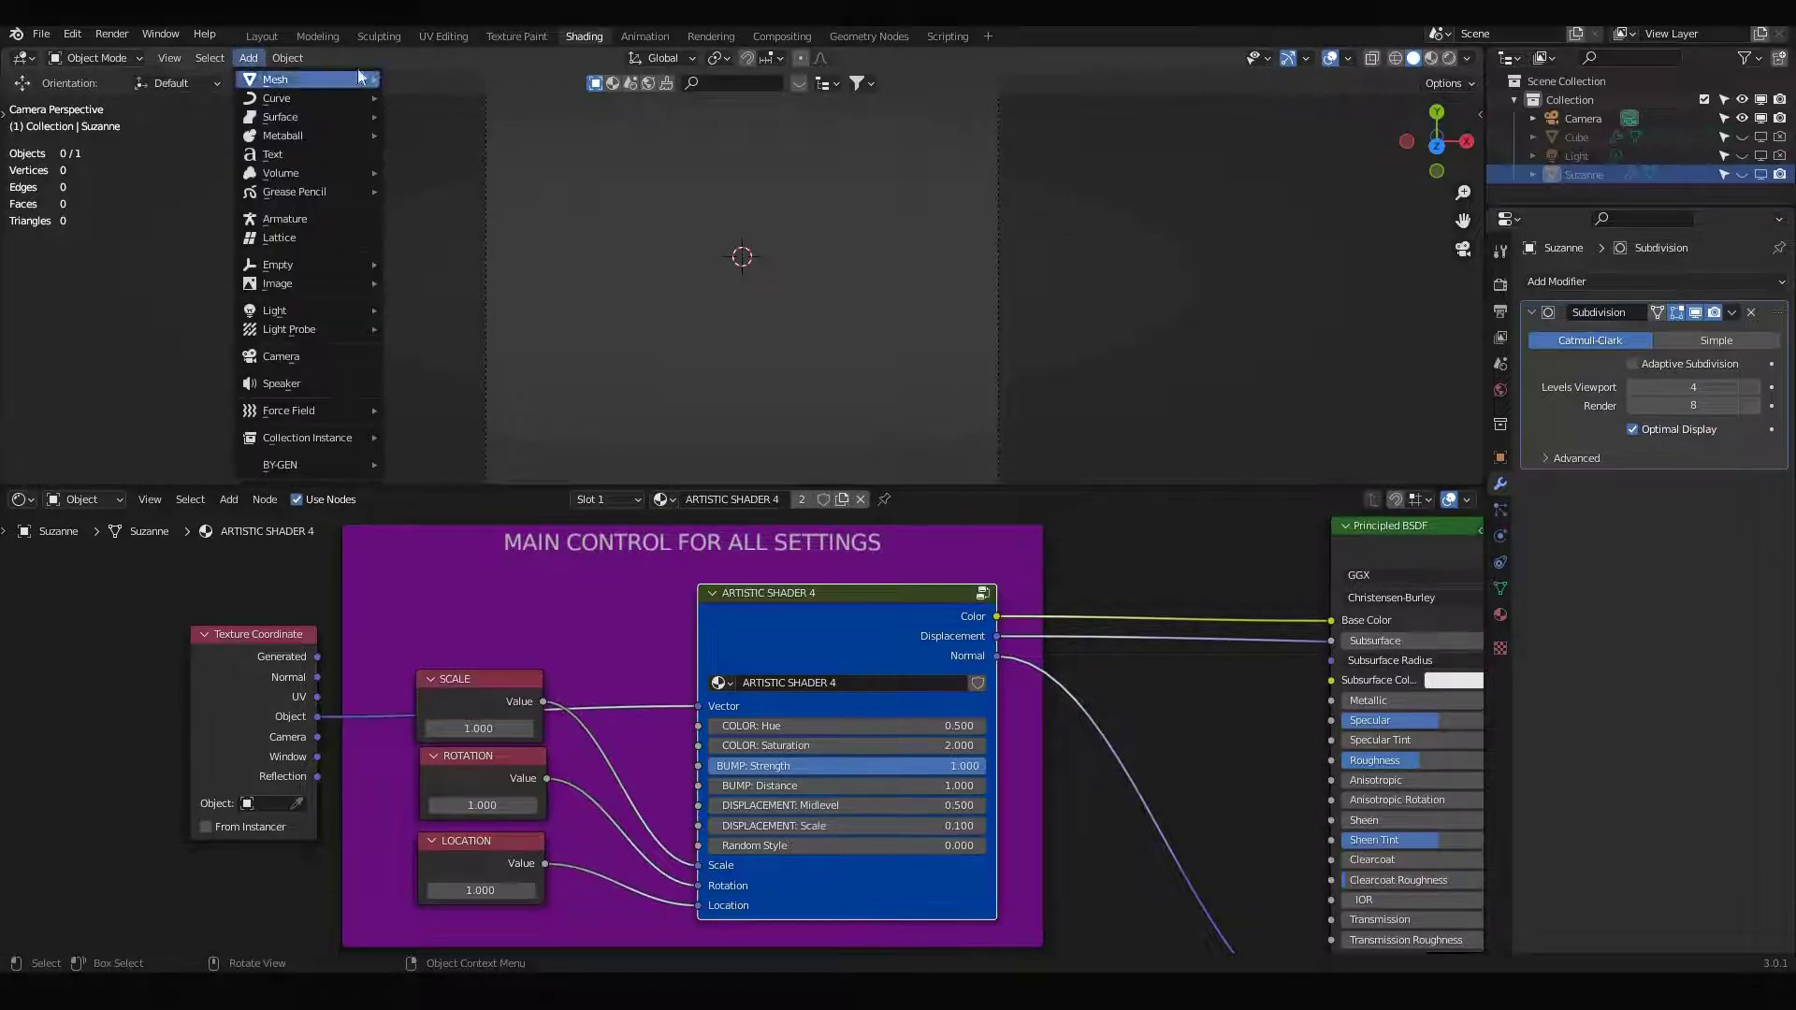
{"action": "mouse_move", "coordinate": [360, 77]}
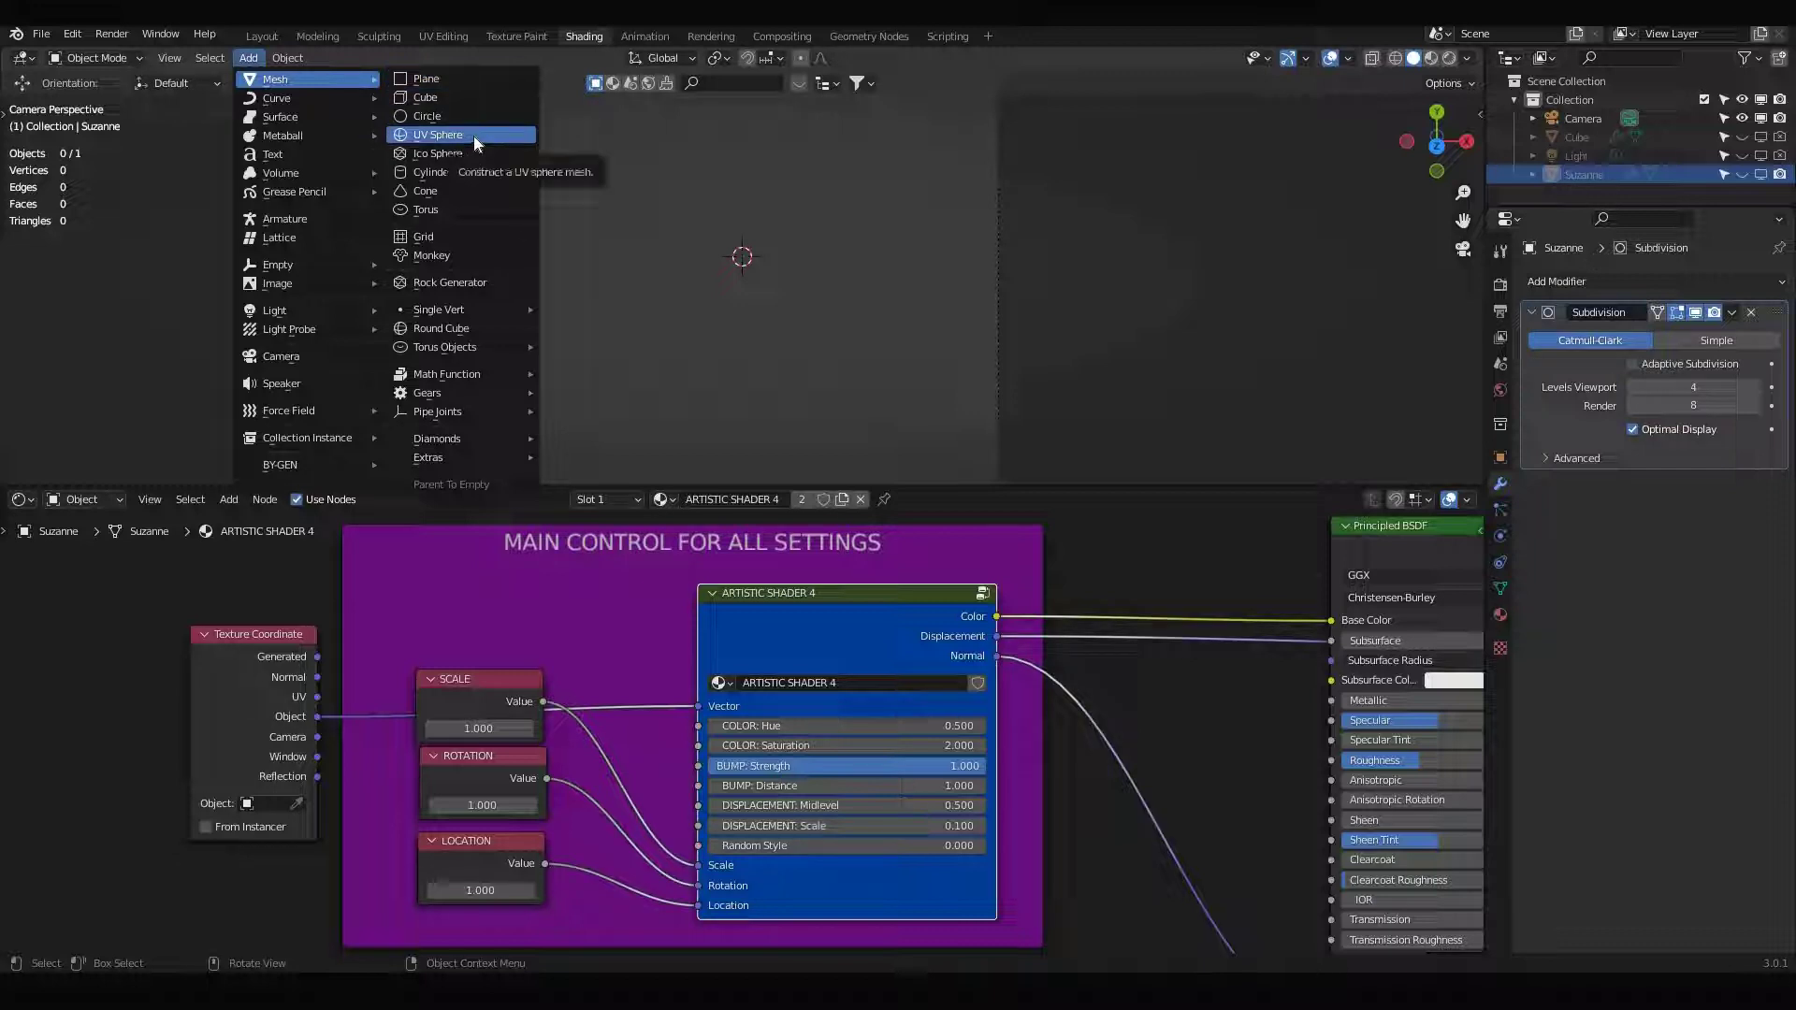
{"action": "left_click", "coordinate": [473, 136]}
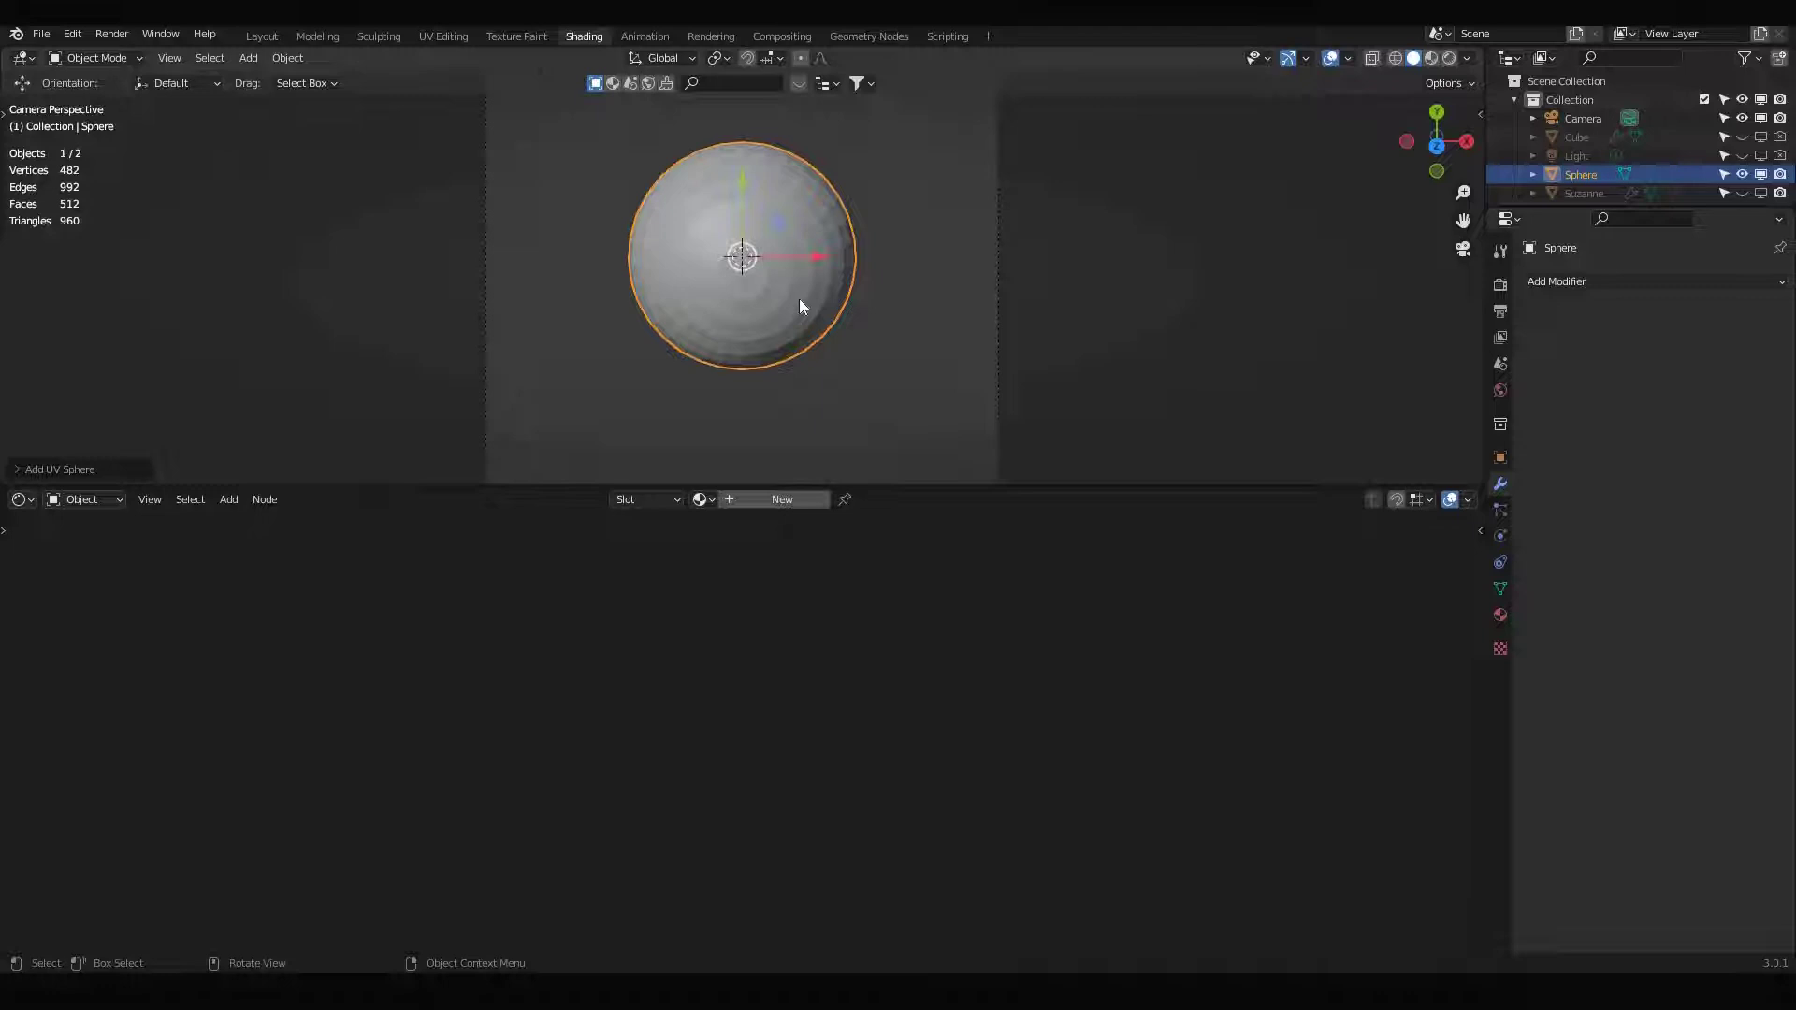
{"action": "key", "text": "s"}
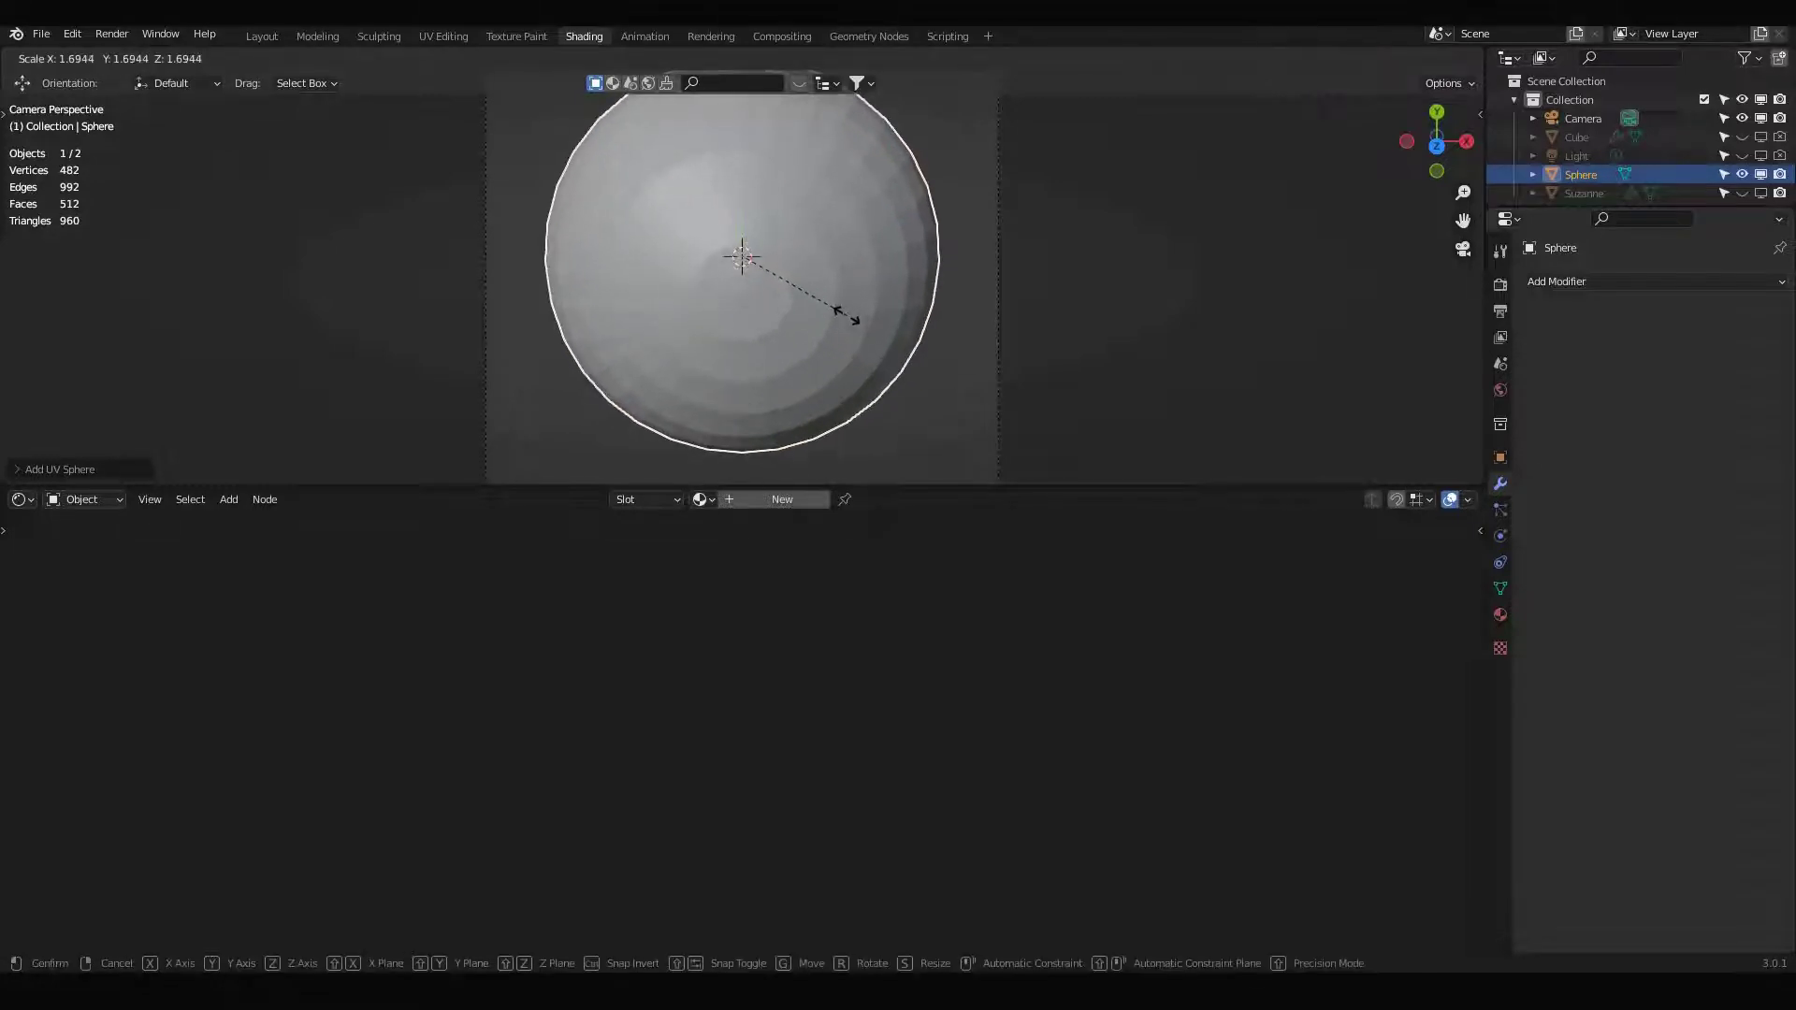
{"action": "left_click", "coordinate": [852, 322]}
{"action": "scroll", "coordinate": [852, 322], "scroll_direction": "down", "scroll_amount": 2}
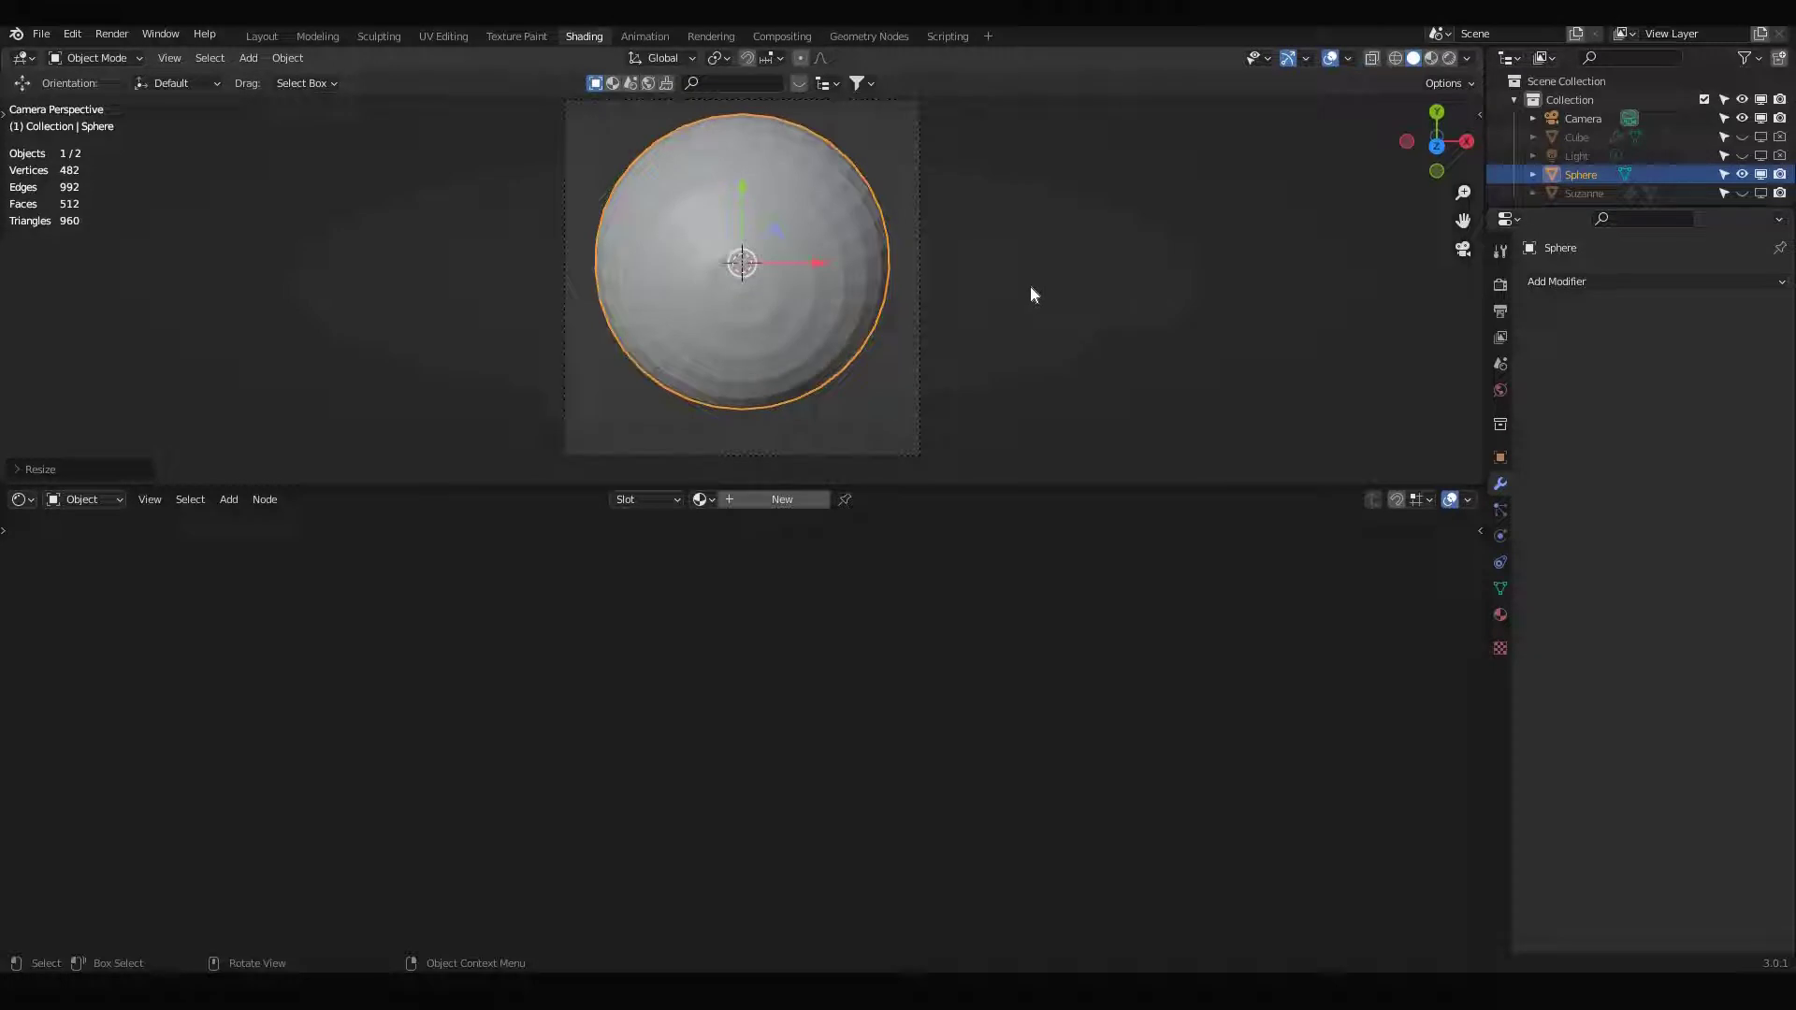
Add a Subdivision Surface modifier to the sphere and check the subdivision levels used on Suzanne for reference.
{"action": "left_click", "coordinate": [1547, 284]}
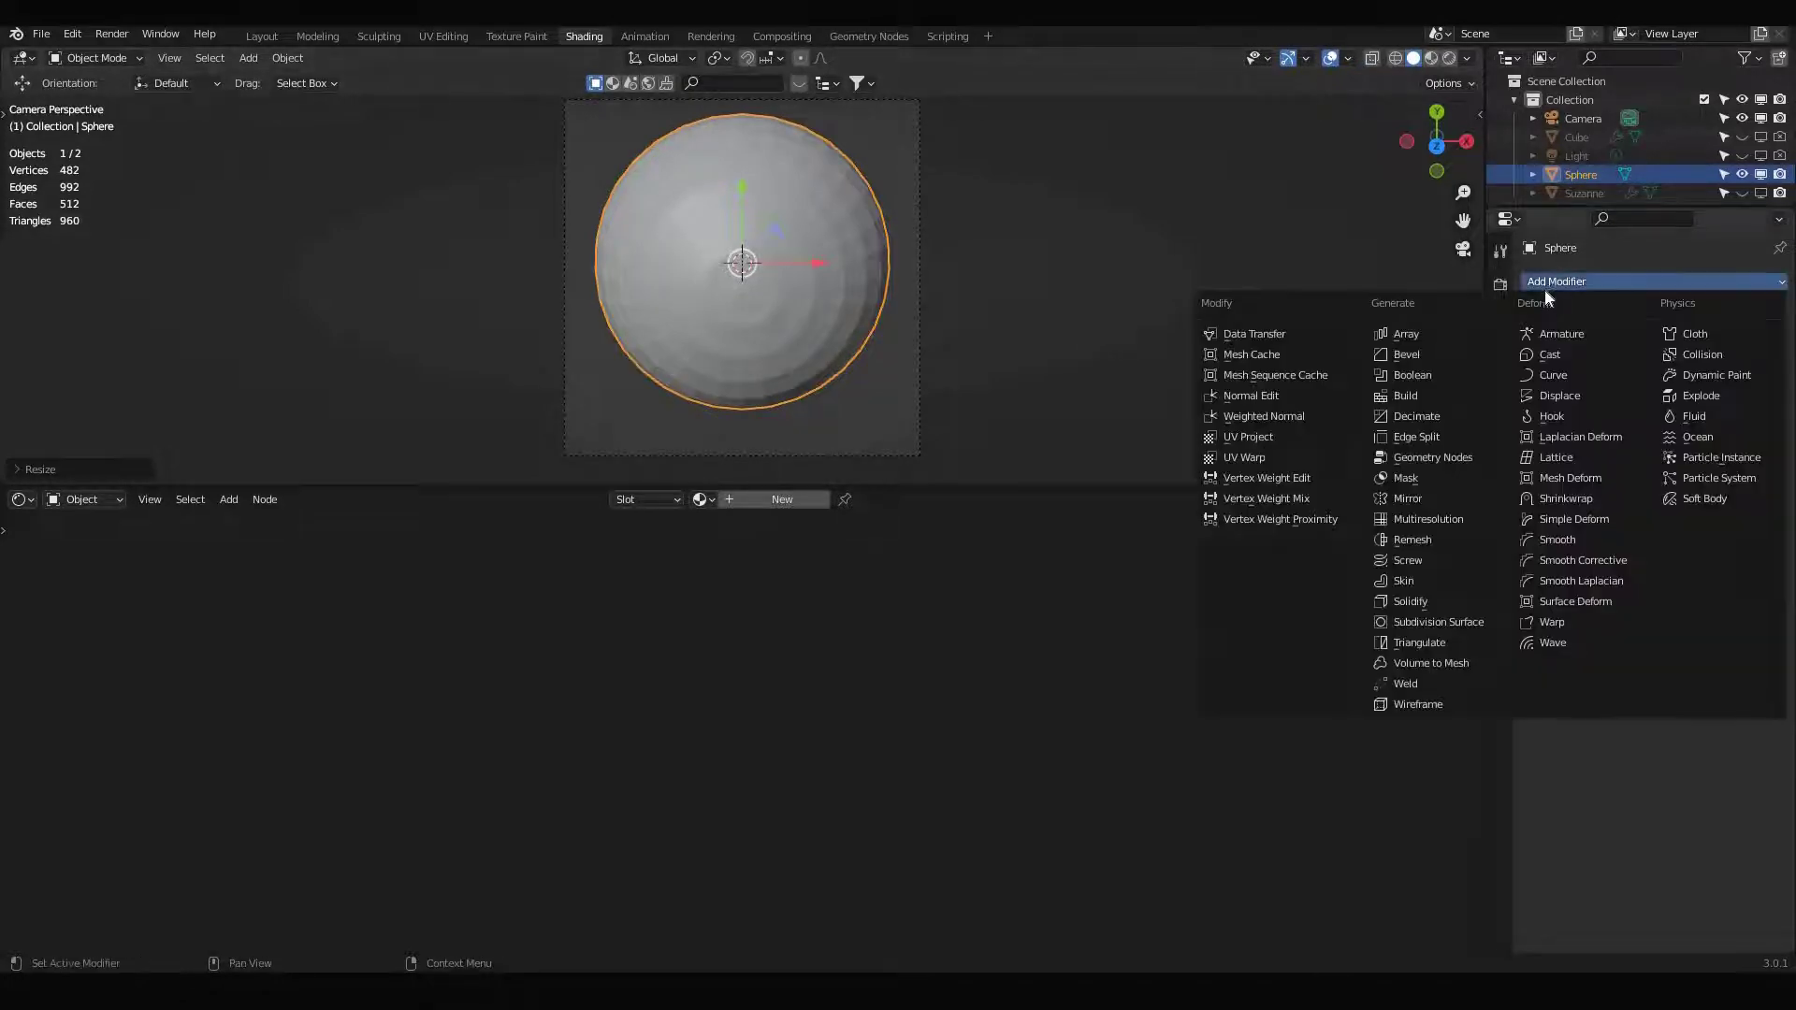
{"action": "left_click", "coordinate": [1467, 623]}
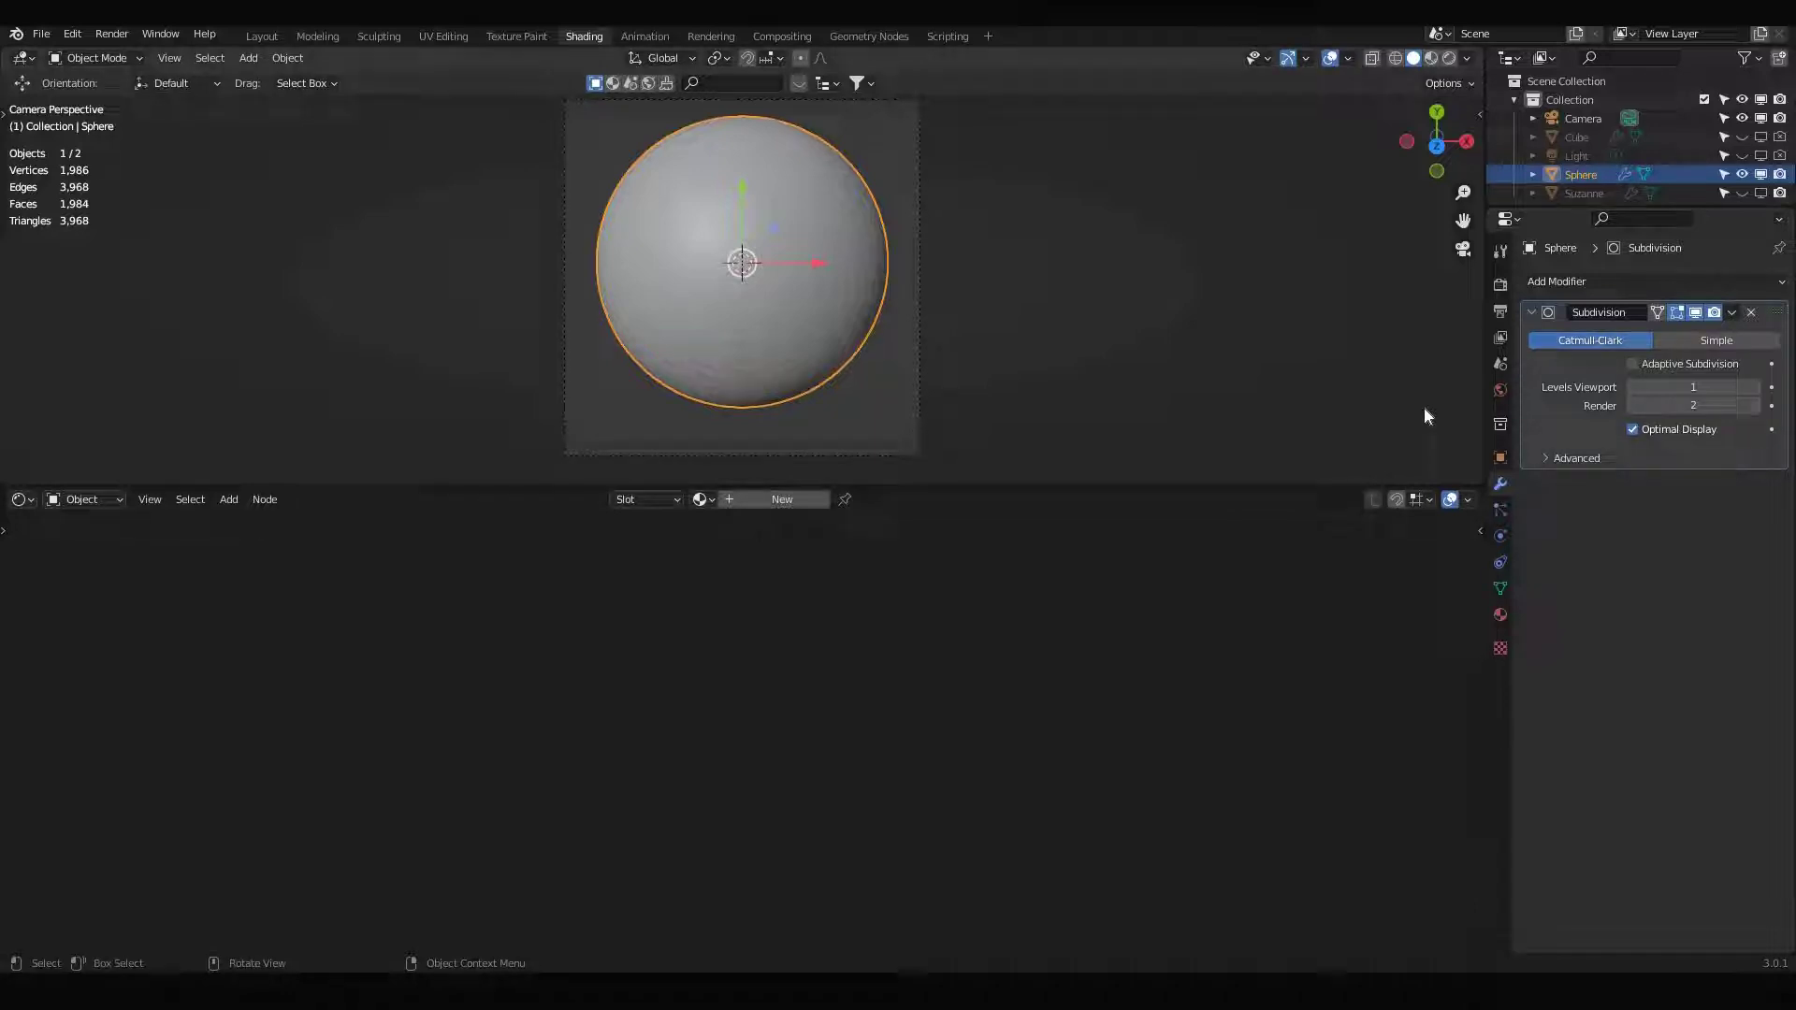
{"action": "left_click", "coordinate": [1581, 194]}
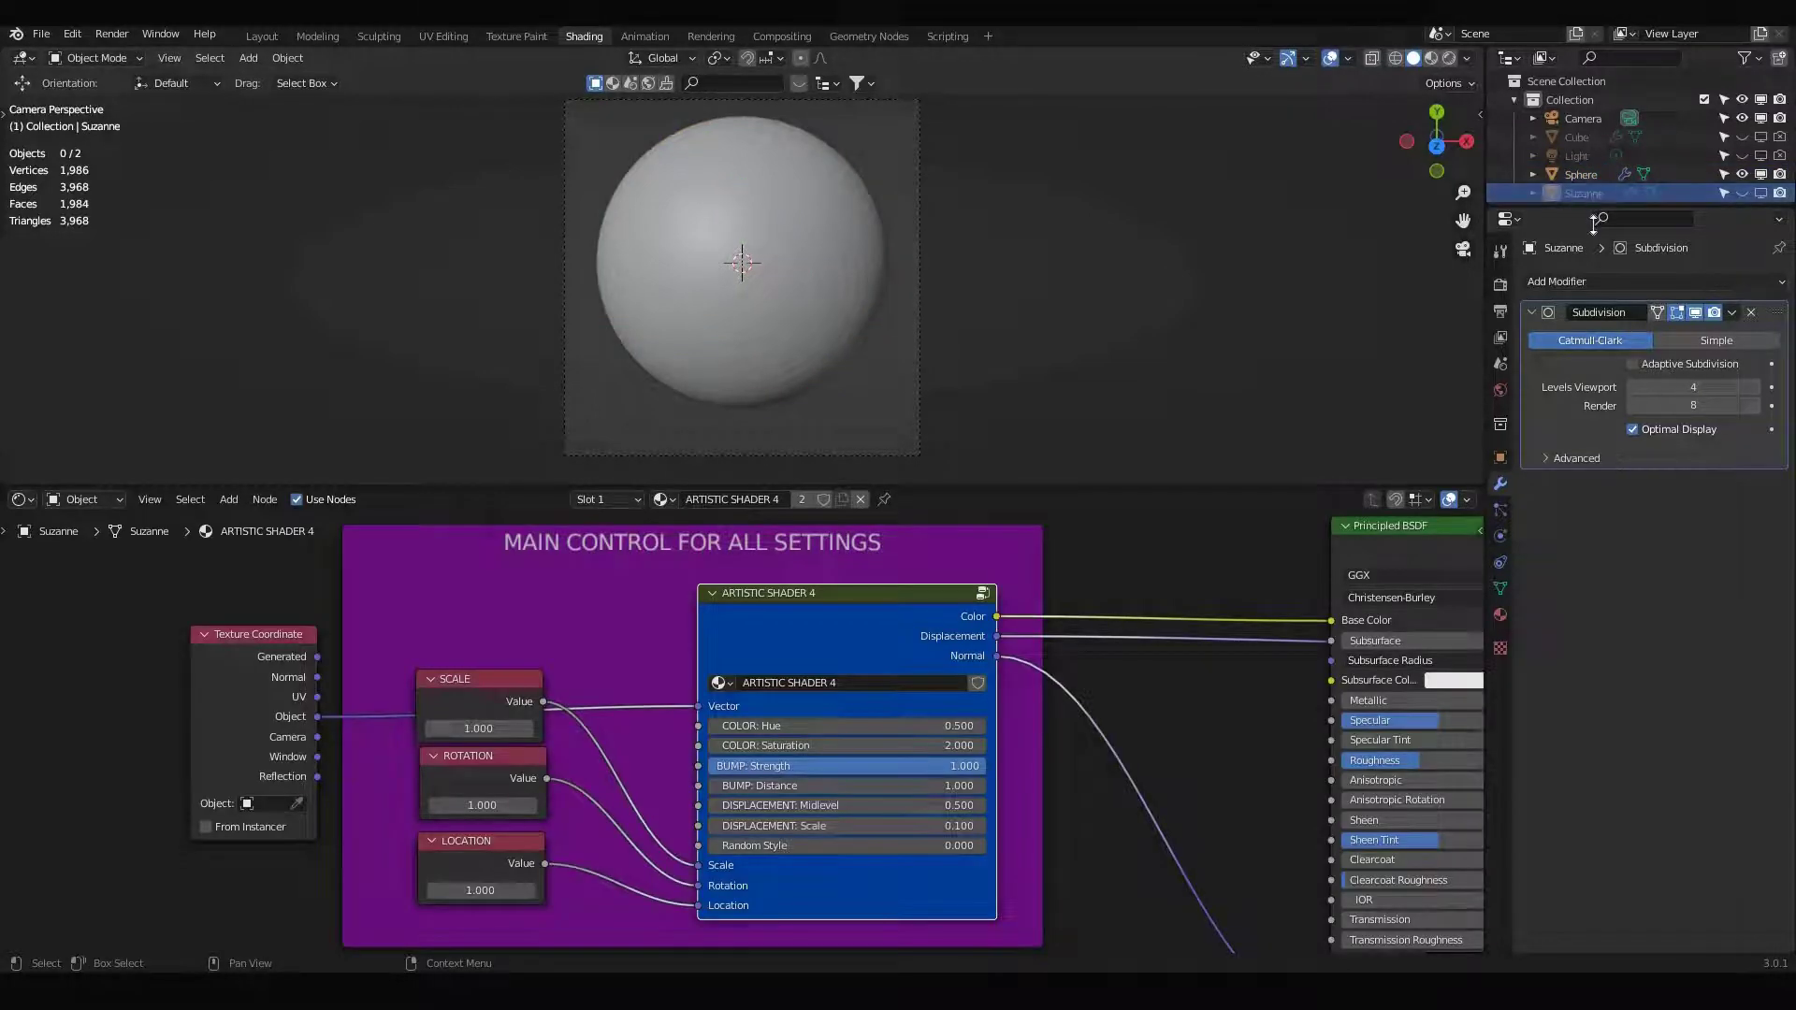
{"action": "left_click_drag", "start_coordinate": [1580, 207], "coordinate": [1568, 236]}
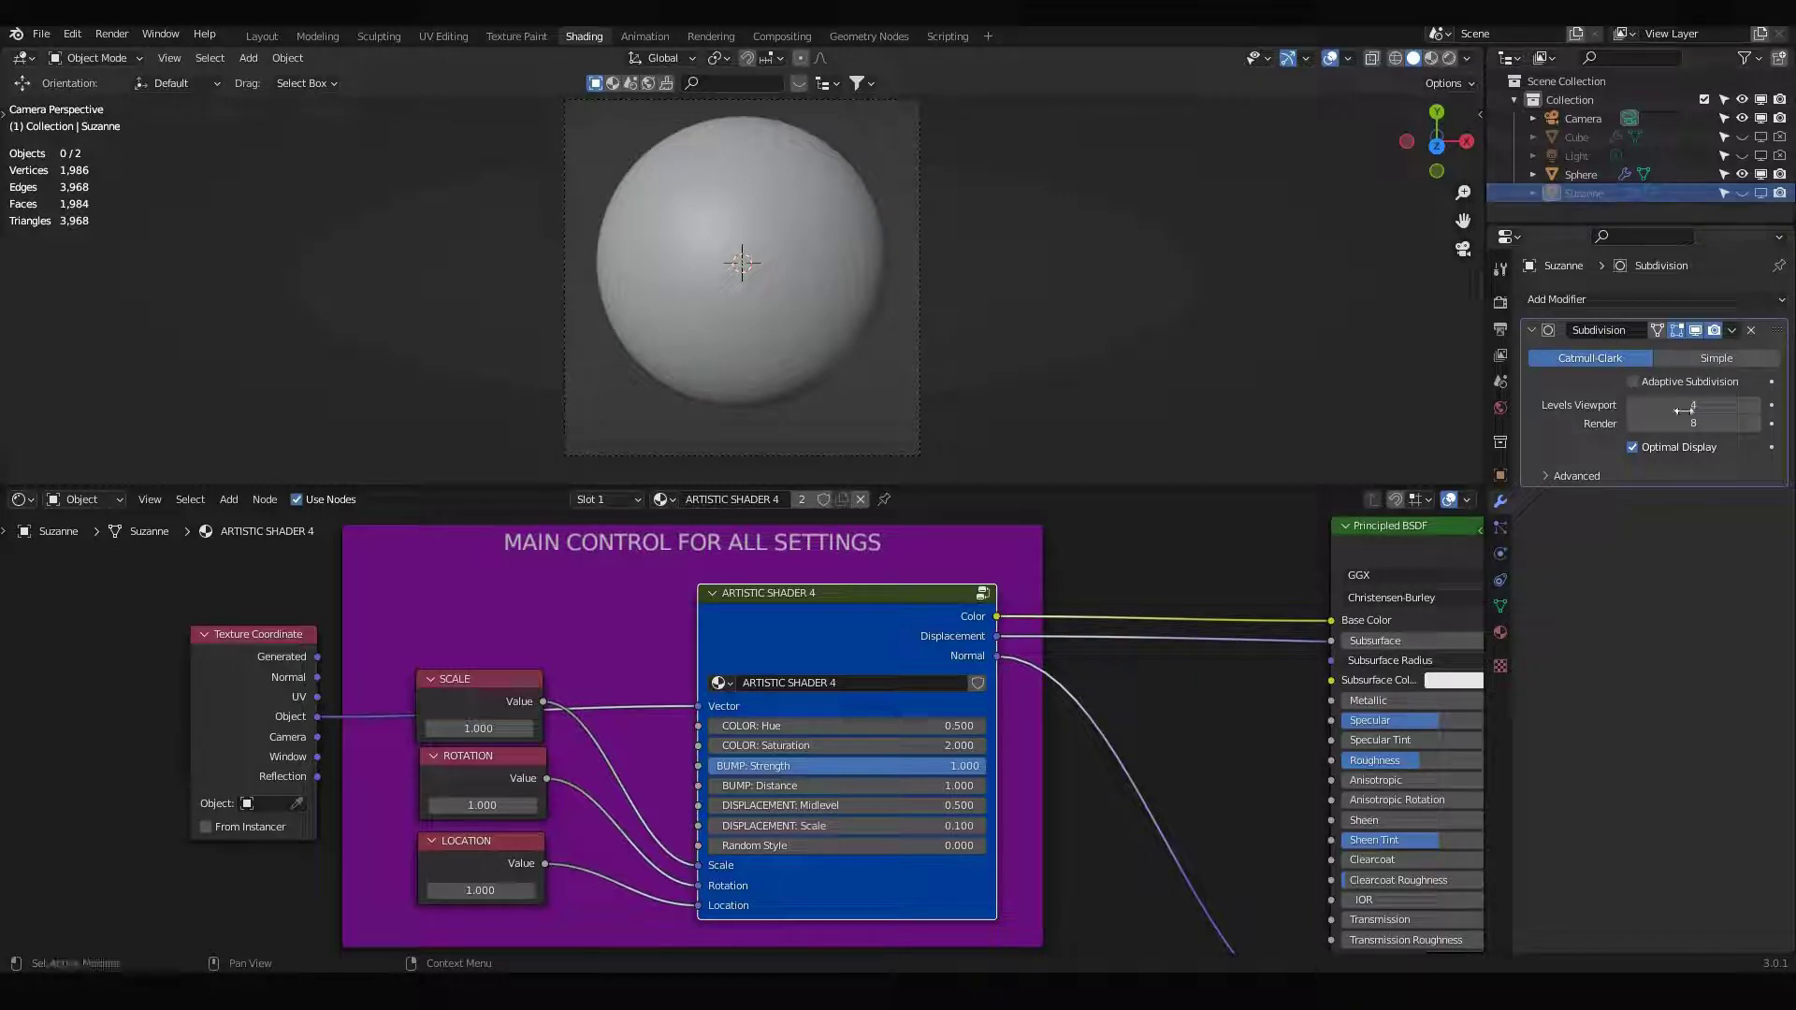
{"action": "left_click", "coordinate": [1573, 177]}
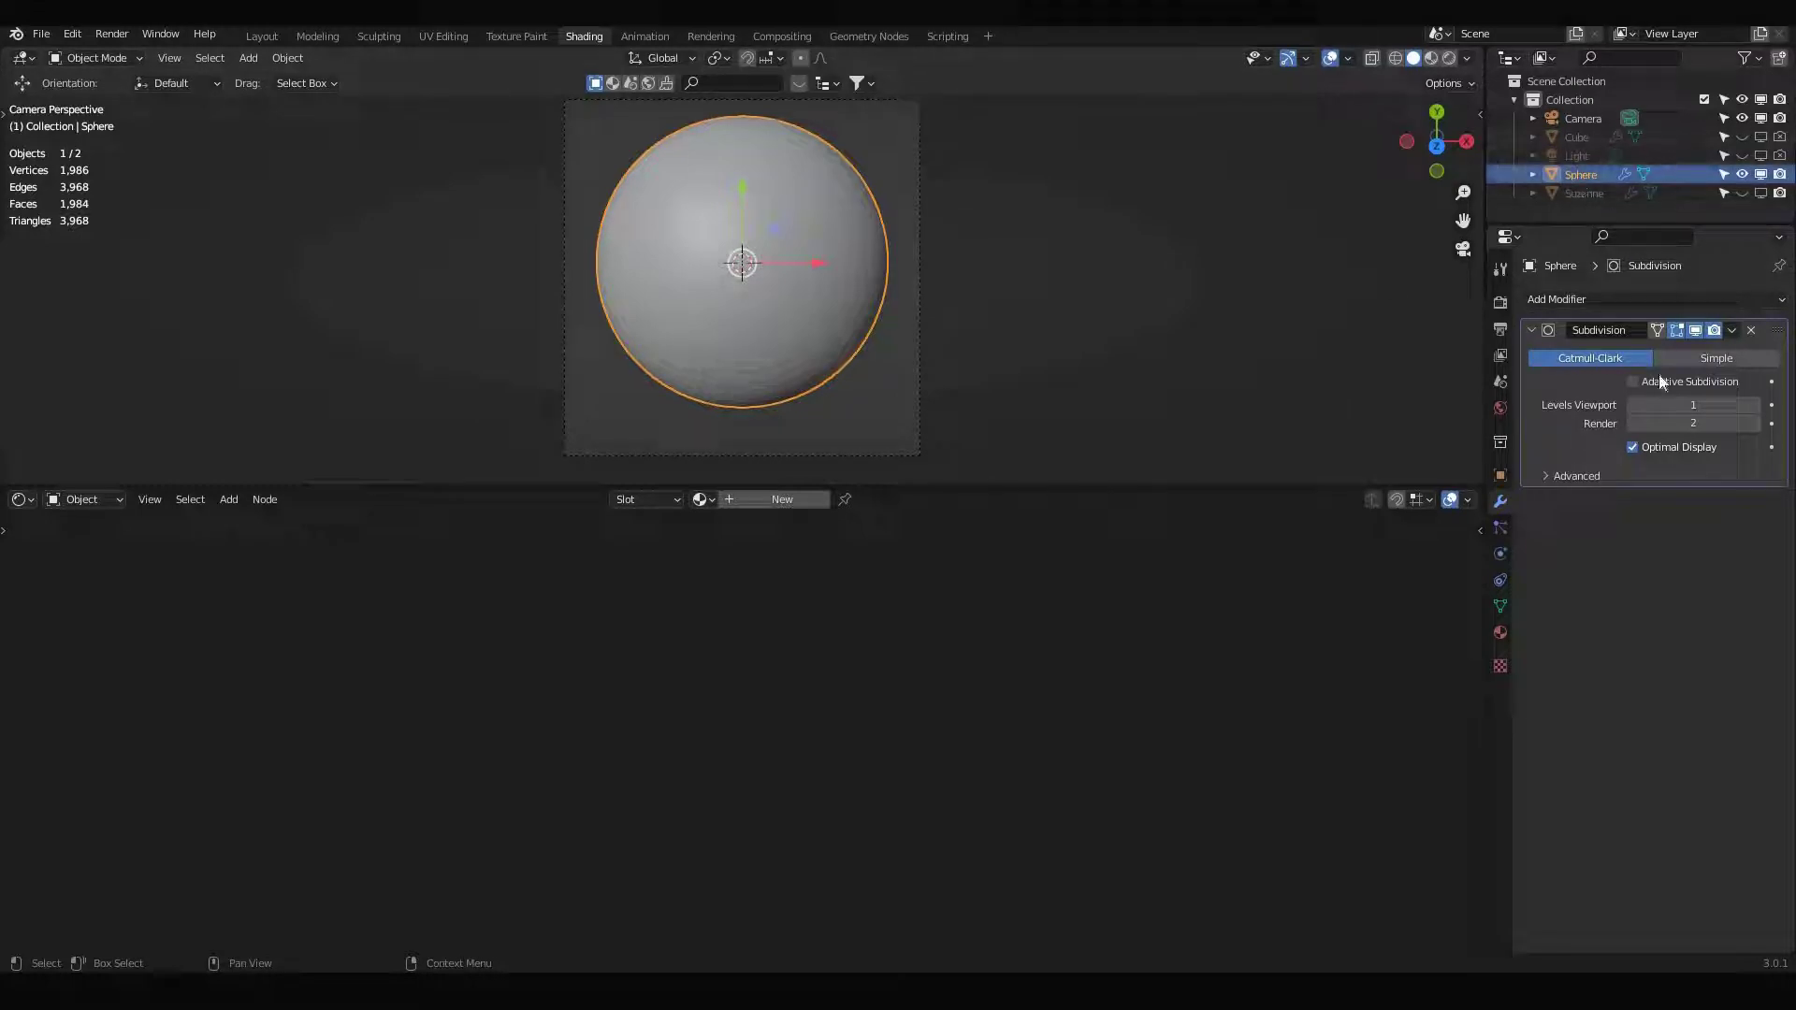
Set the sphere's subdivision levels to 4 for the viewport and 8 for render.
{"action": "left_click", "coordinate": [1693, 404]}
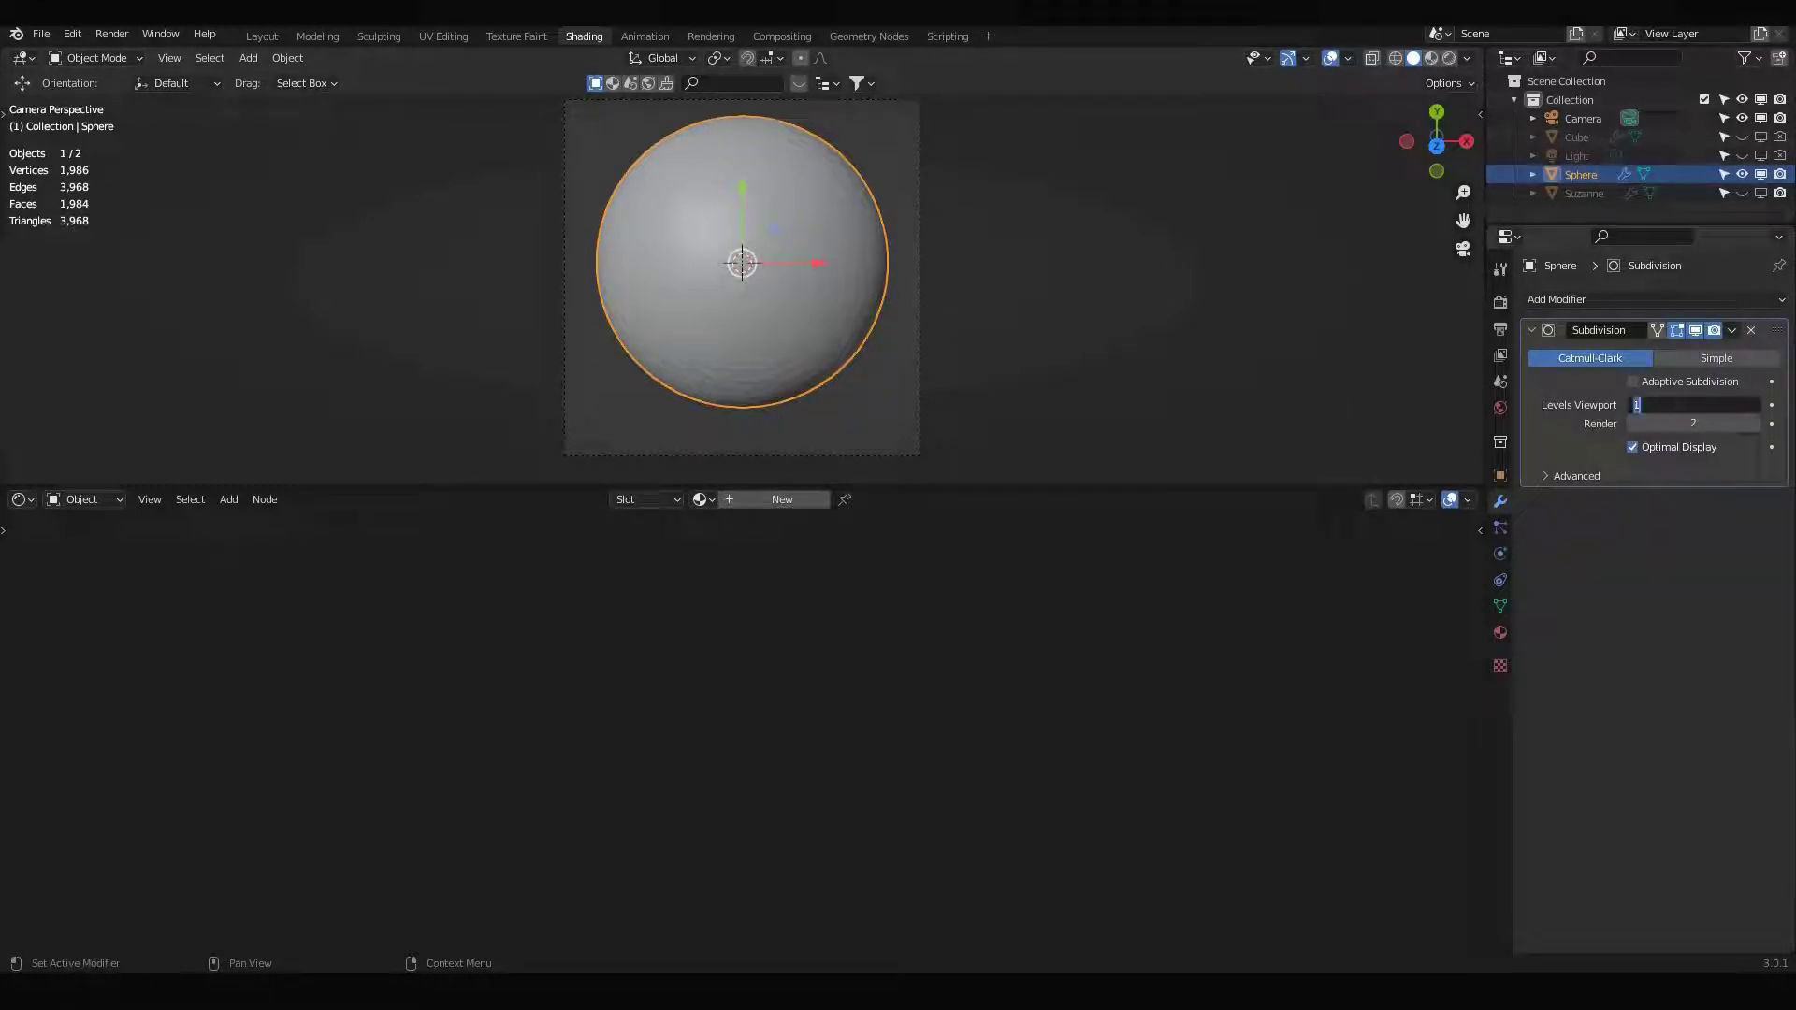
{"action": "type", "text": "4"}
{"action": "key", "text": "Return"}
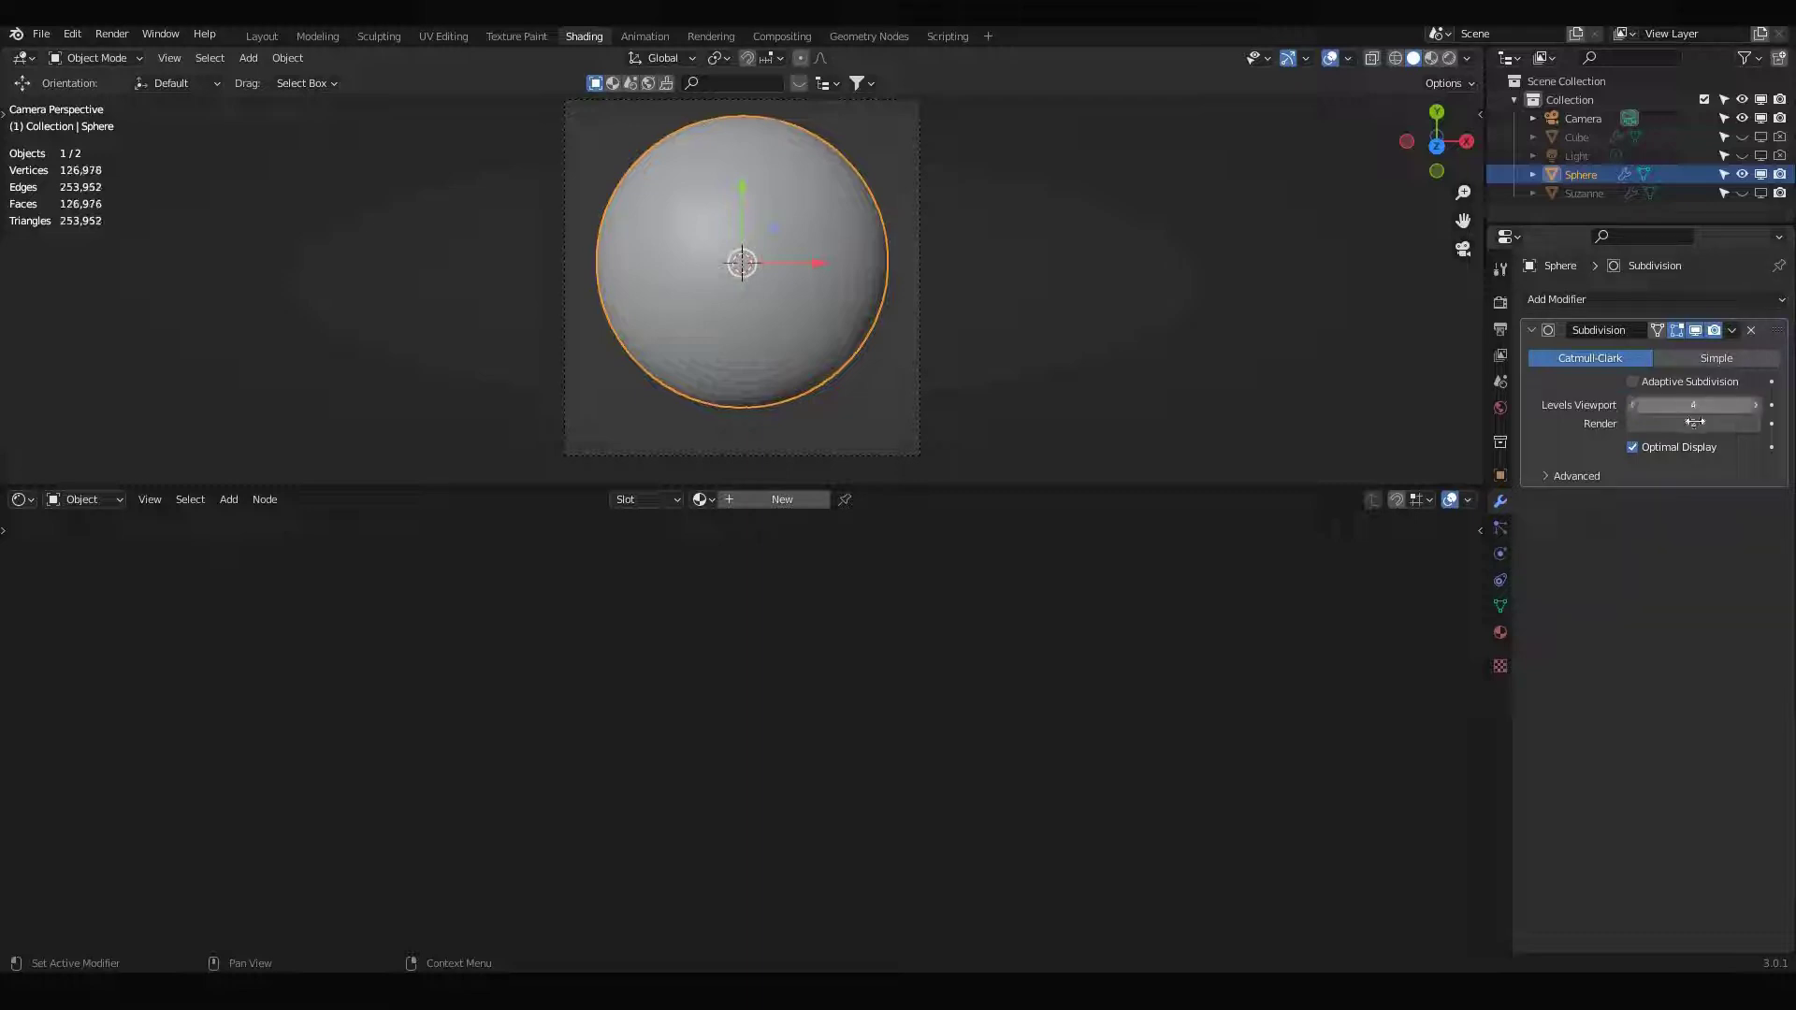
{"action": "left_click", "coordinate": [1693, 423]}
{"action": "type", "text": "8"}
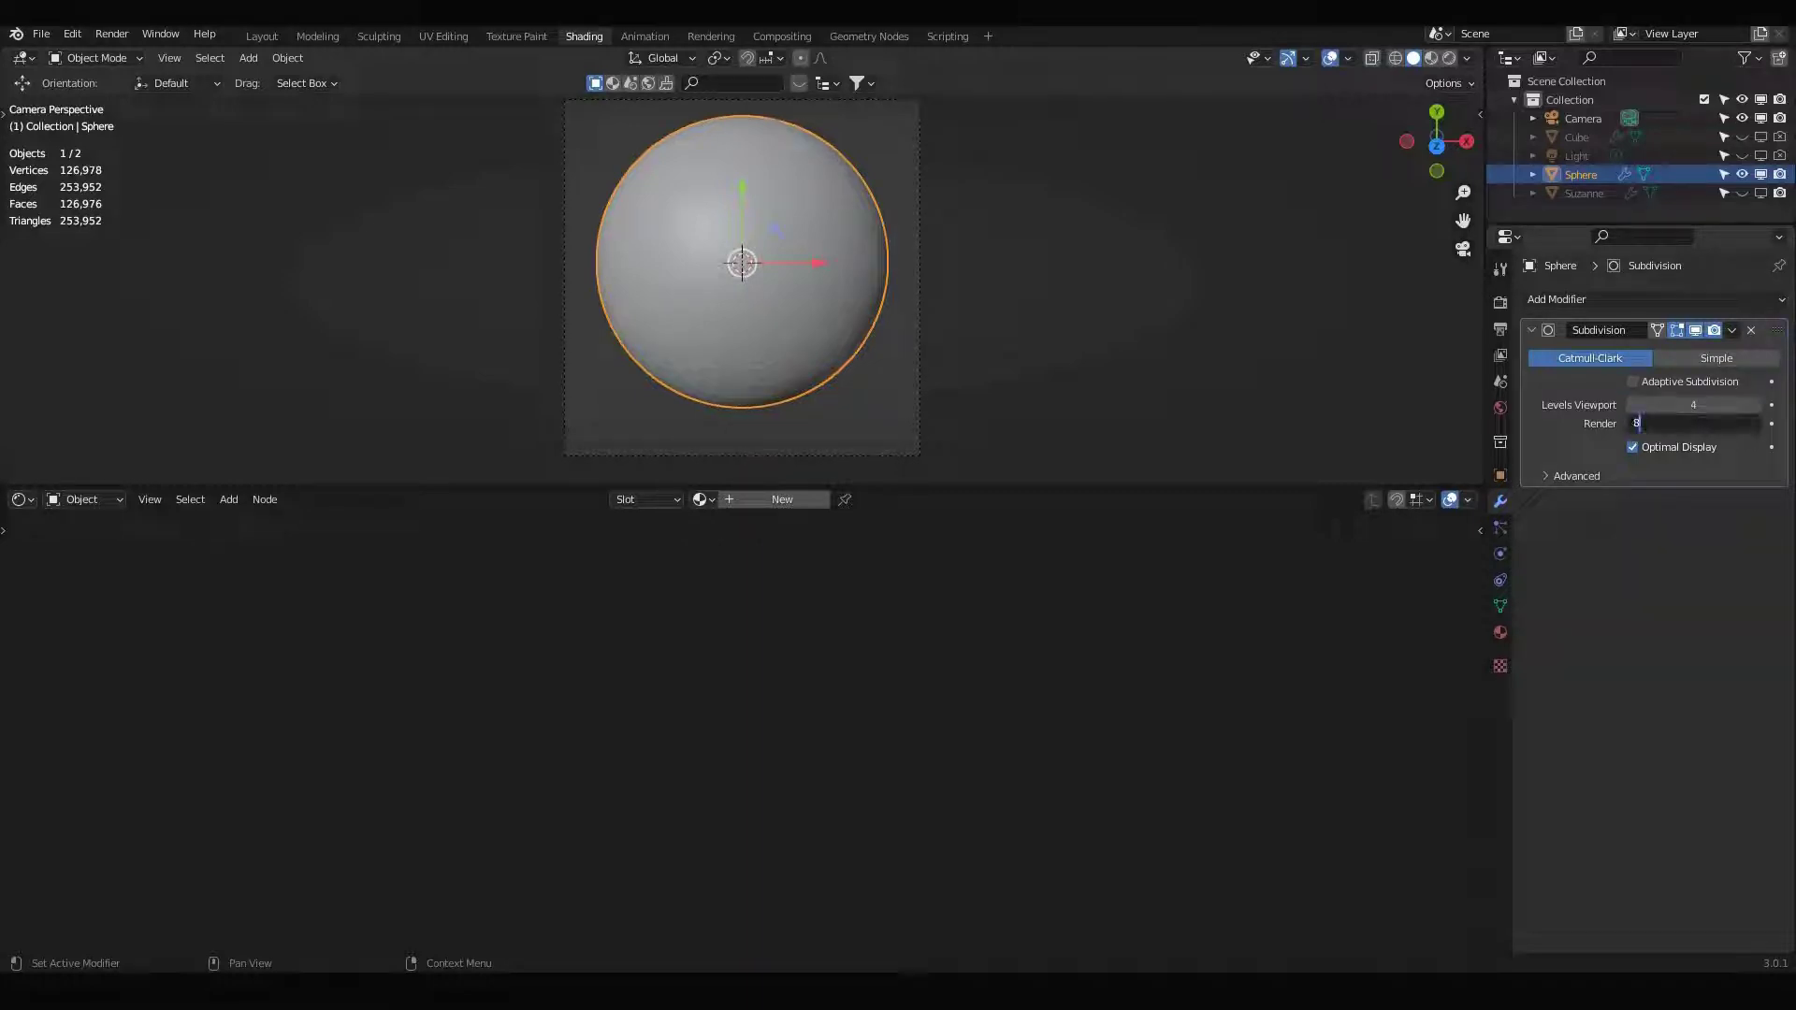
{"action": "key", "text": "Return"}
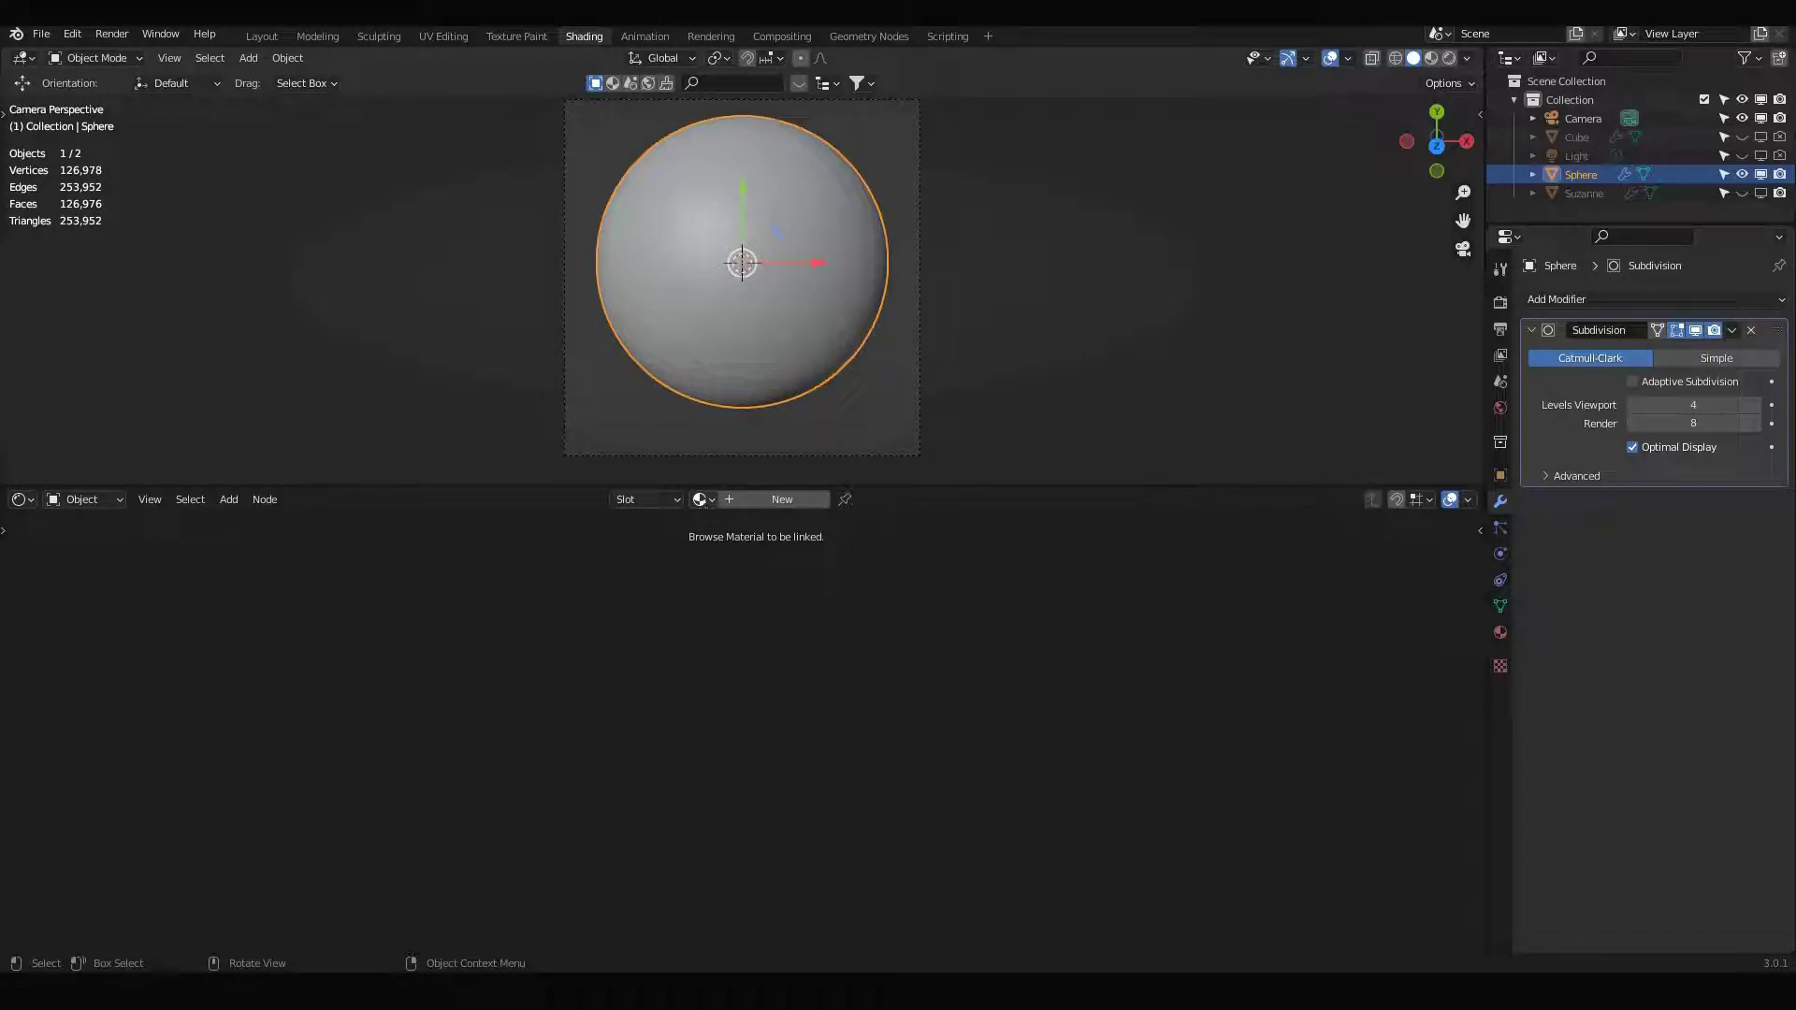
Assign the existing ARTISTIC SHADER 4 material to the sphere and display it in rendered viewport shading.
{"action": "left_click", "coordinate": [702, 500]}
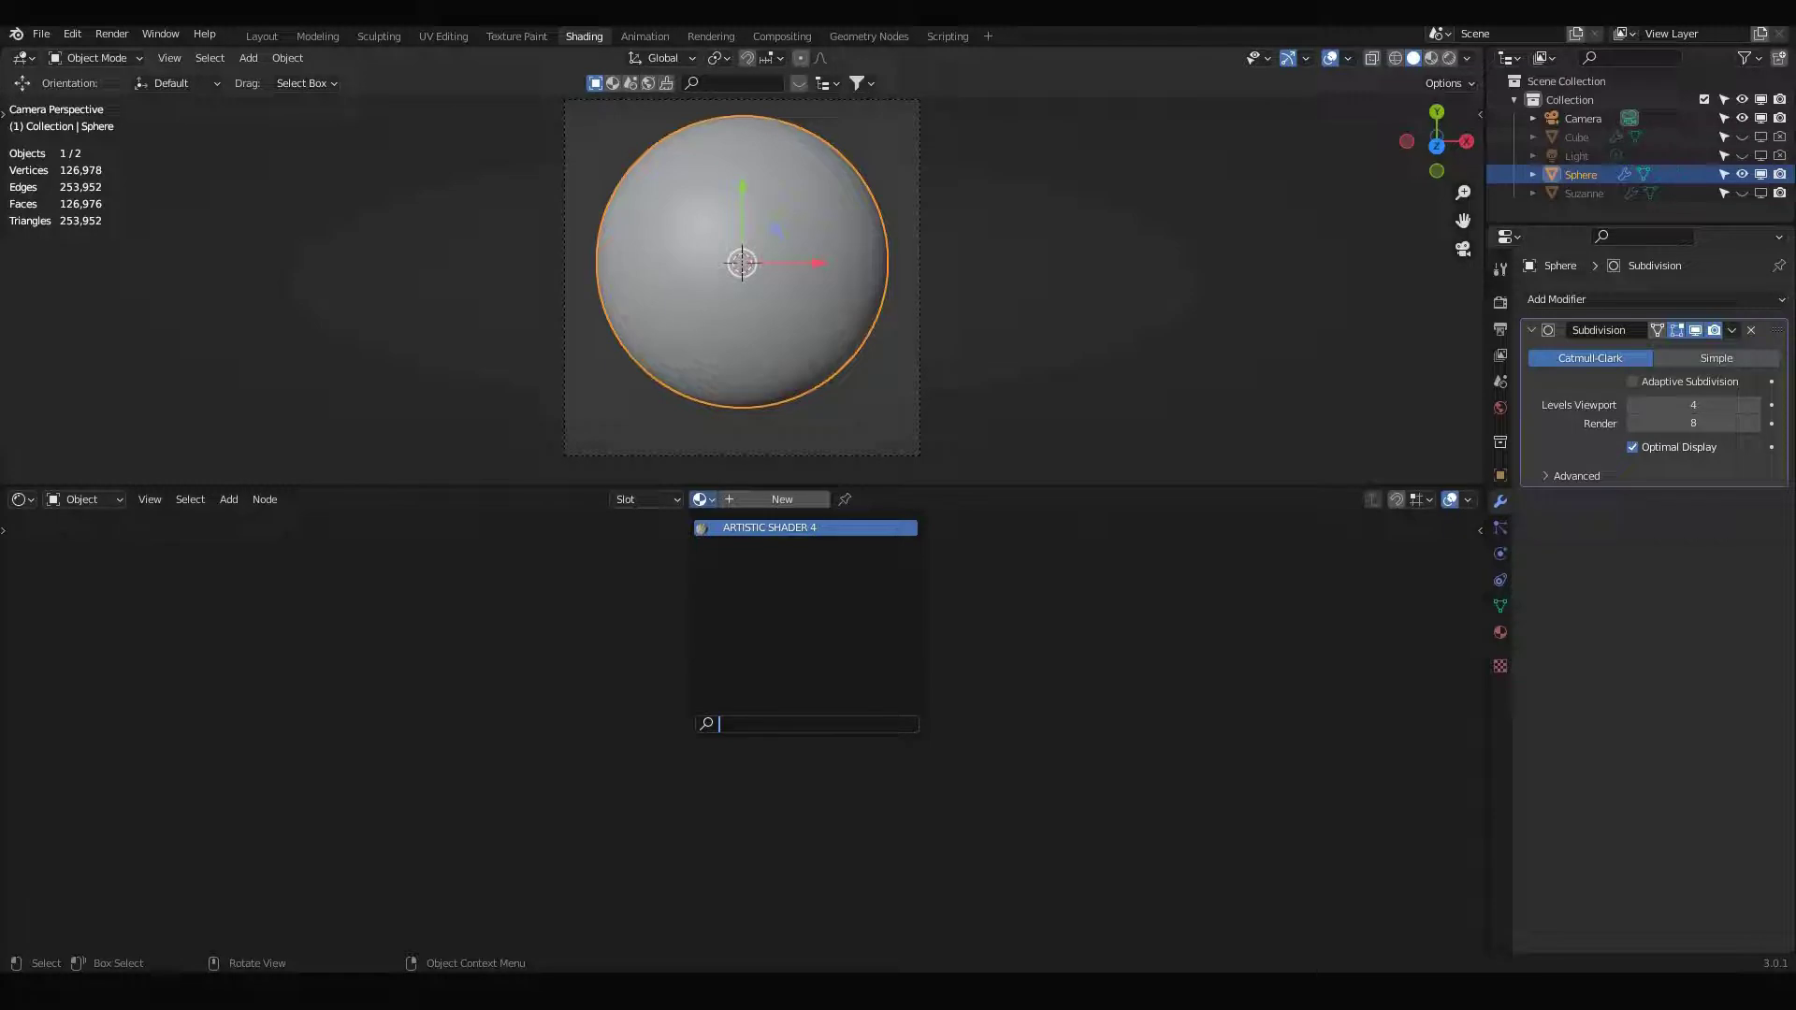
{"action": "left_click", "coordinate": [1500, 633]}
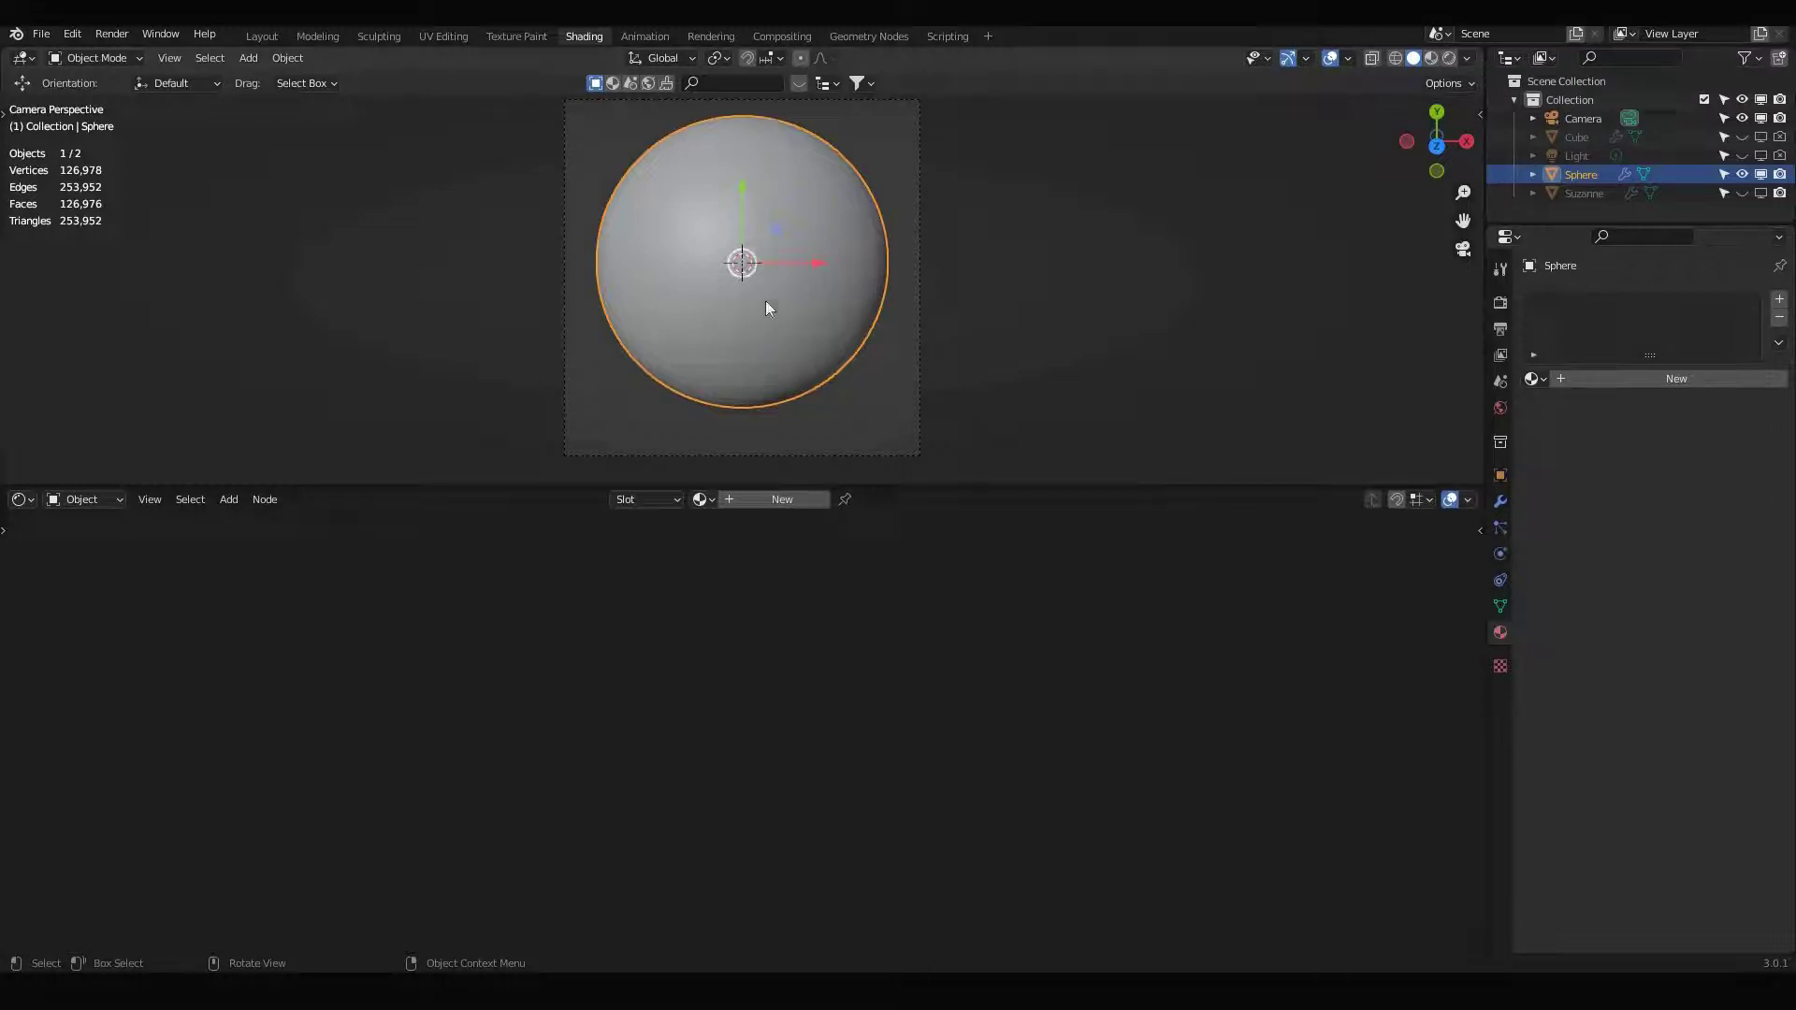
{"action": "left_click", "coordinate": [1534, 378]}
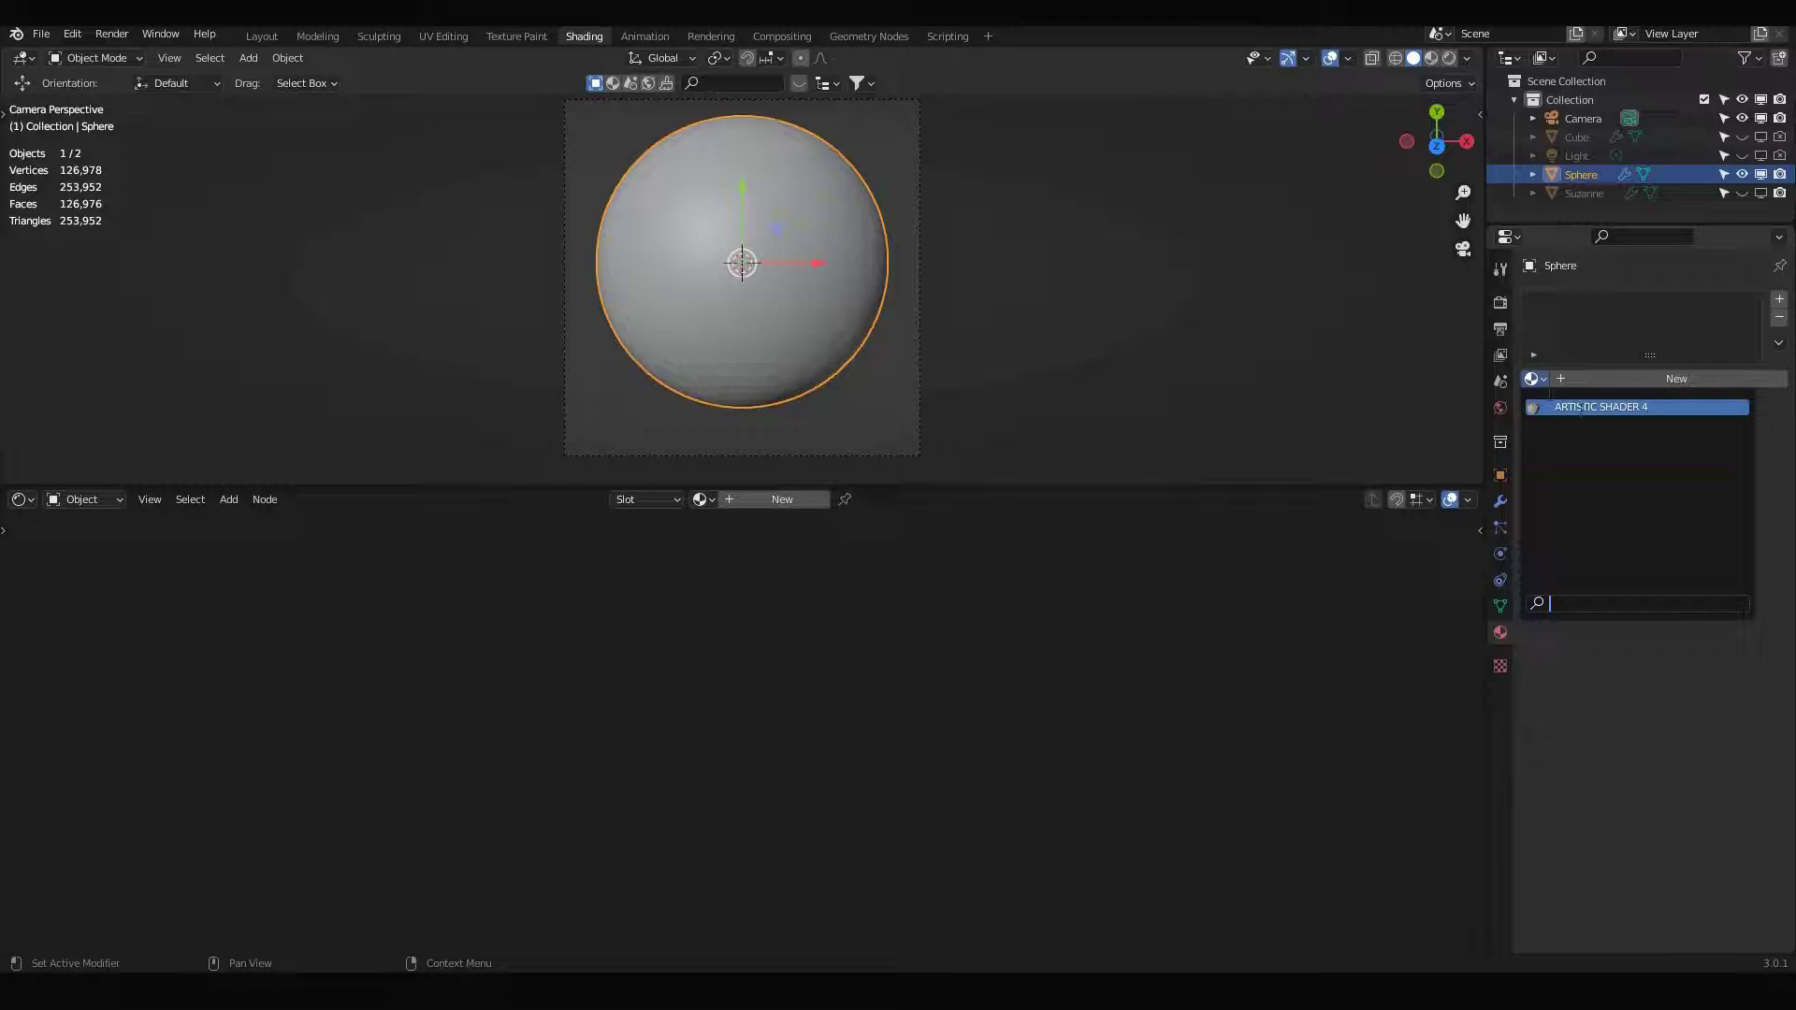
{"action": "left_click", "coordinate": [1590, 408]}
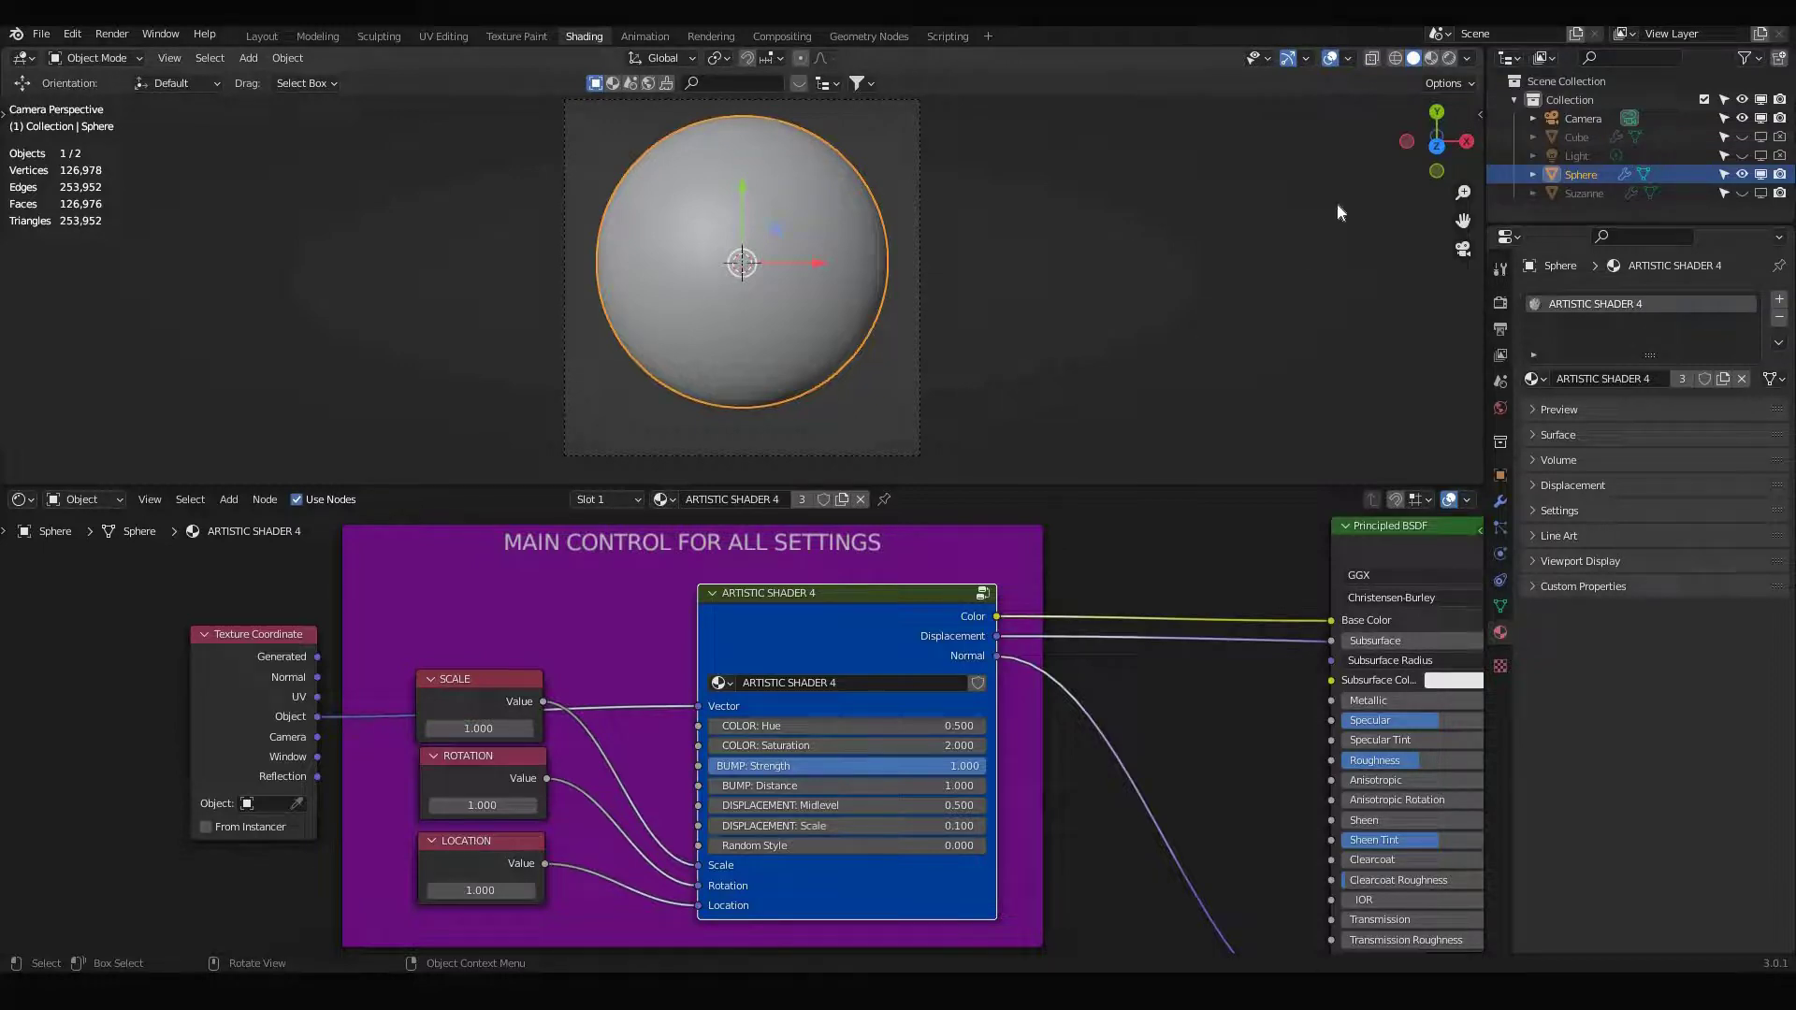
{"action": "left_click", "coordinate": [1449, 60]}
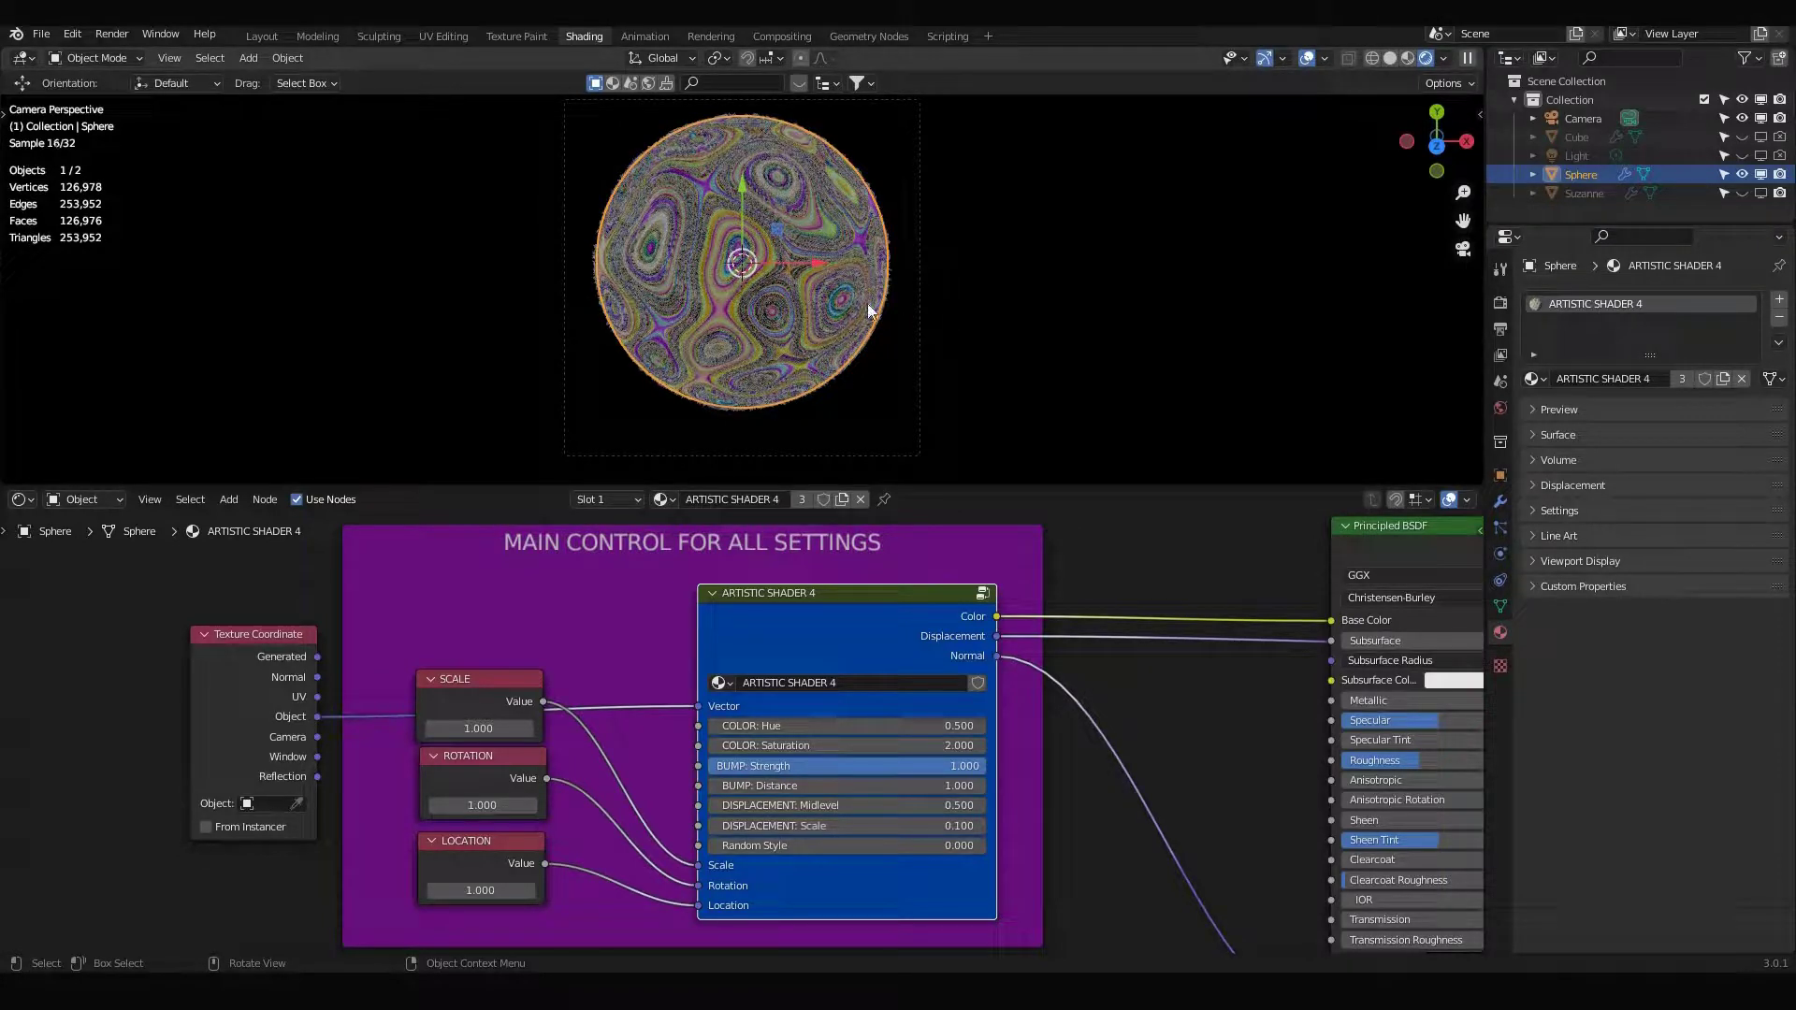
Move the Texture Coordinate node up, try its UV and Generated outputs on the shader's Vector input, and reconnect the Object output.
{"action": "scroll", "coordinate": [939, 322], "scroll_direction": "up", "scroll_amount": 2}
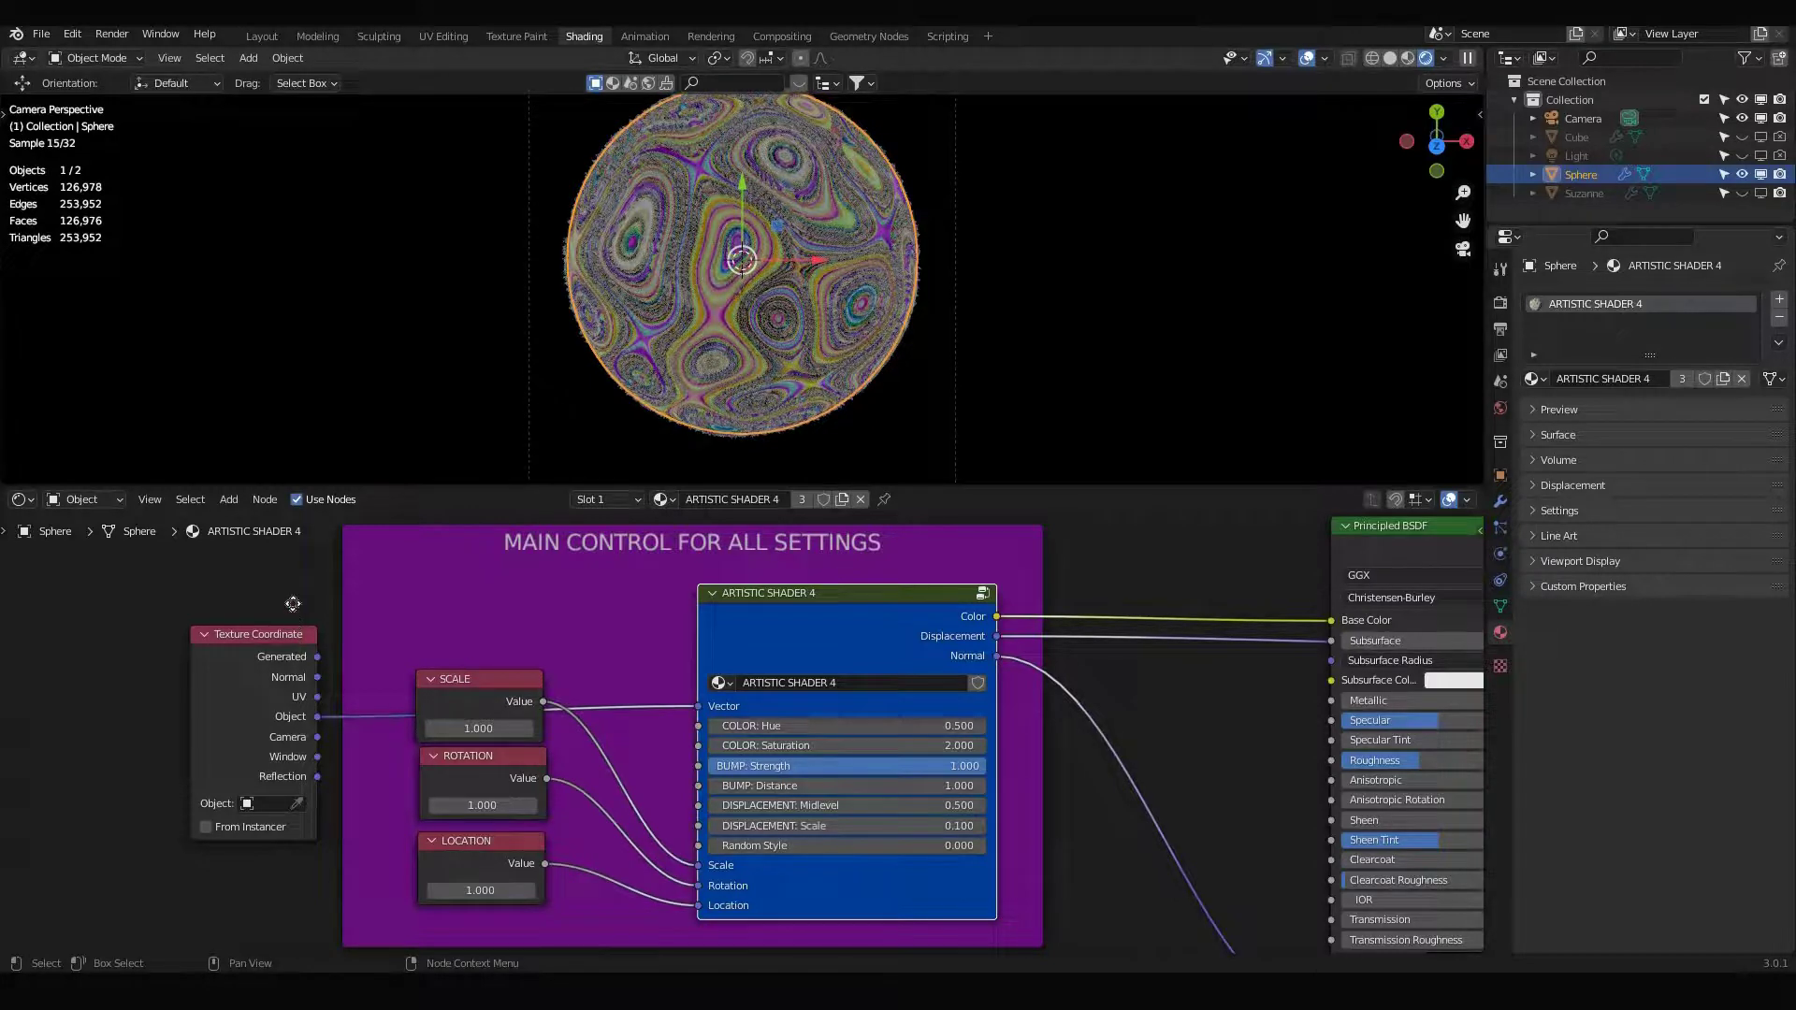
{"action": "left_click_drag", "start_coordinate": [292, 636], "coordinate": [295, 558]}
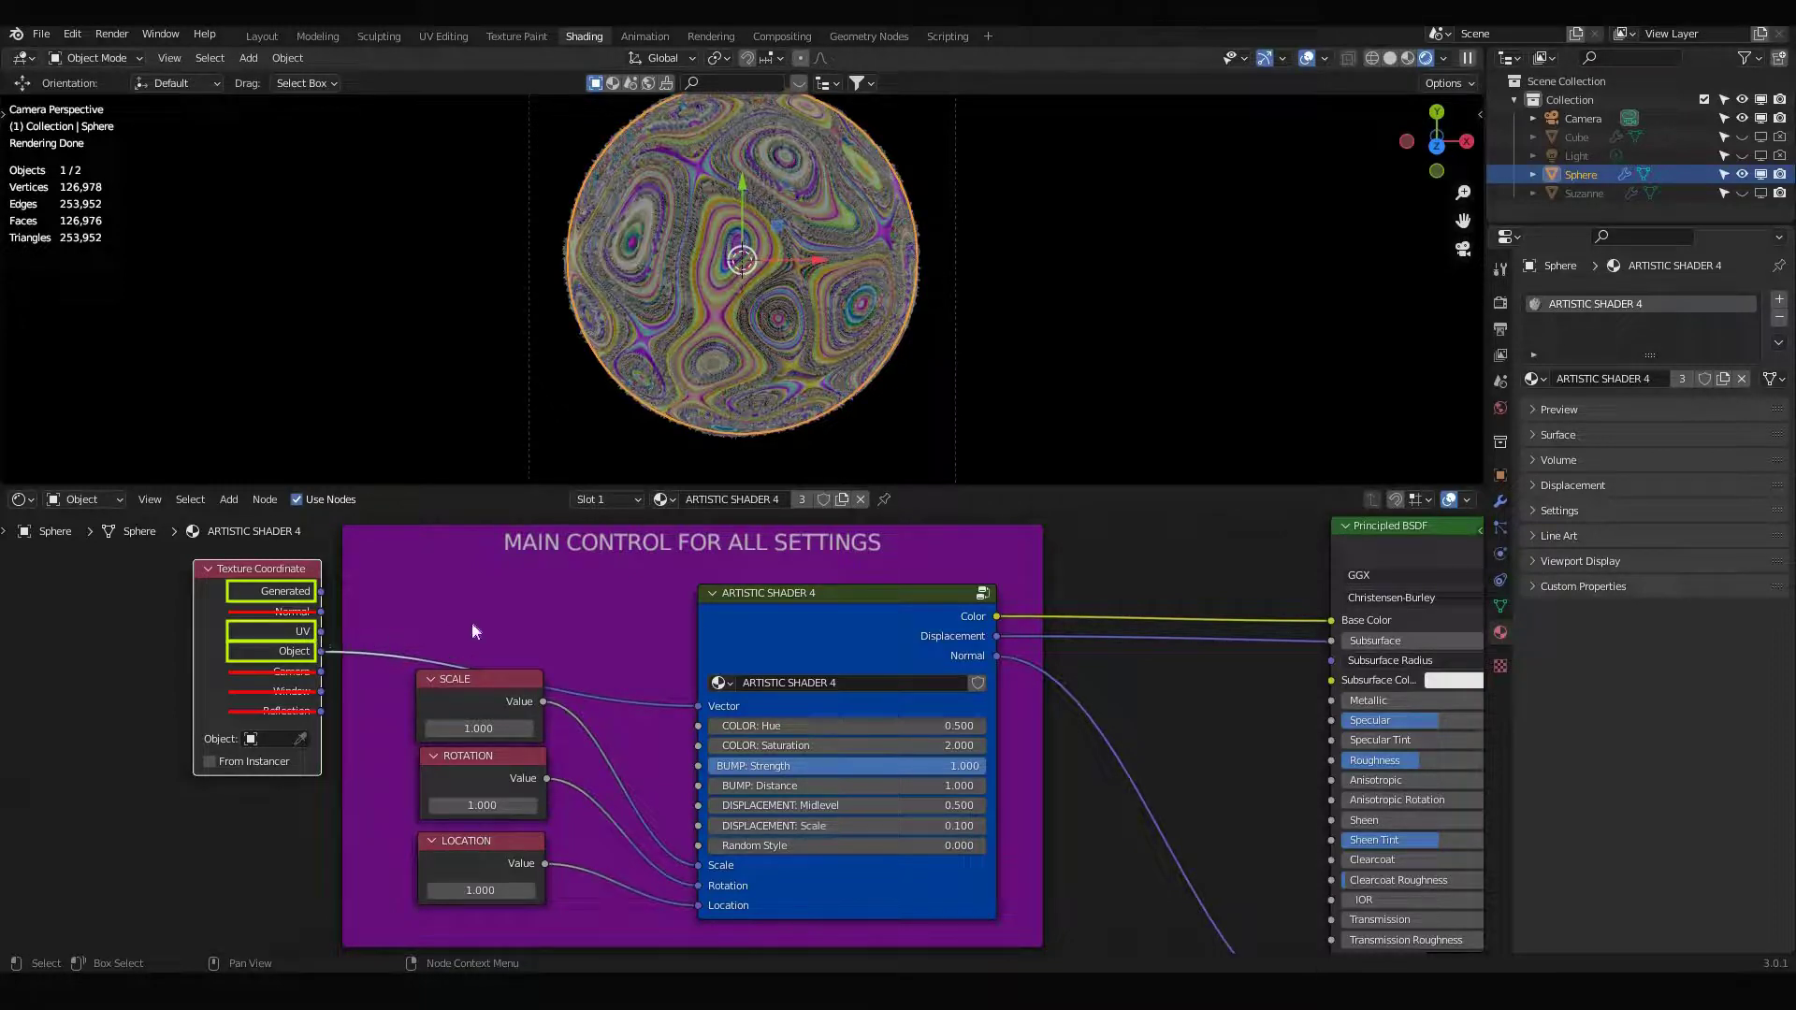
{"action": "left_click_drag", "start_coordinate": [321, 631], "coordinate": [700, 705]}
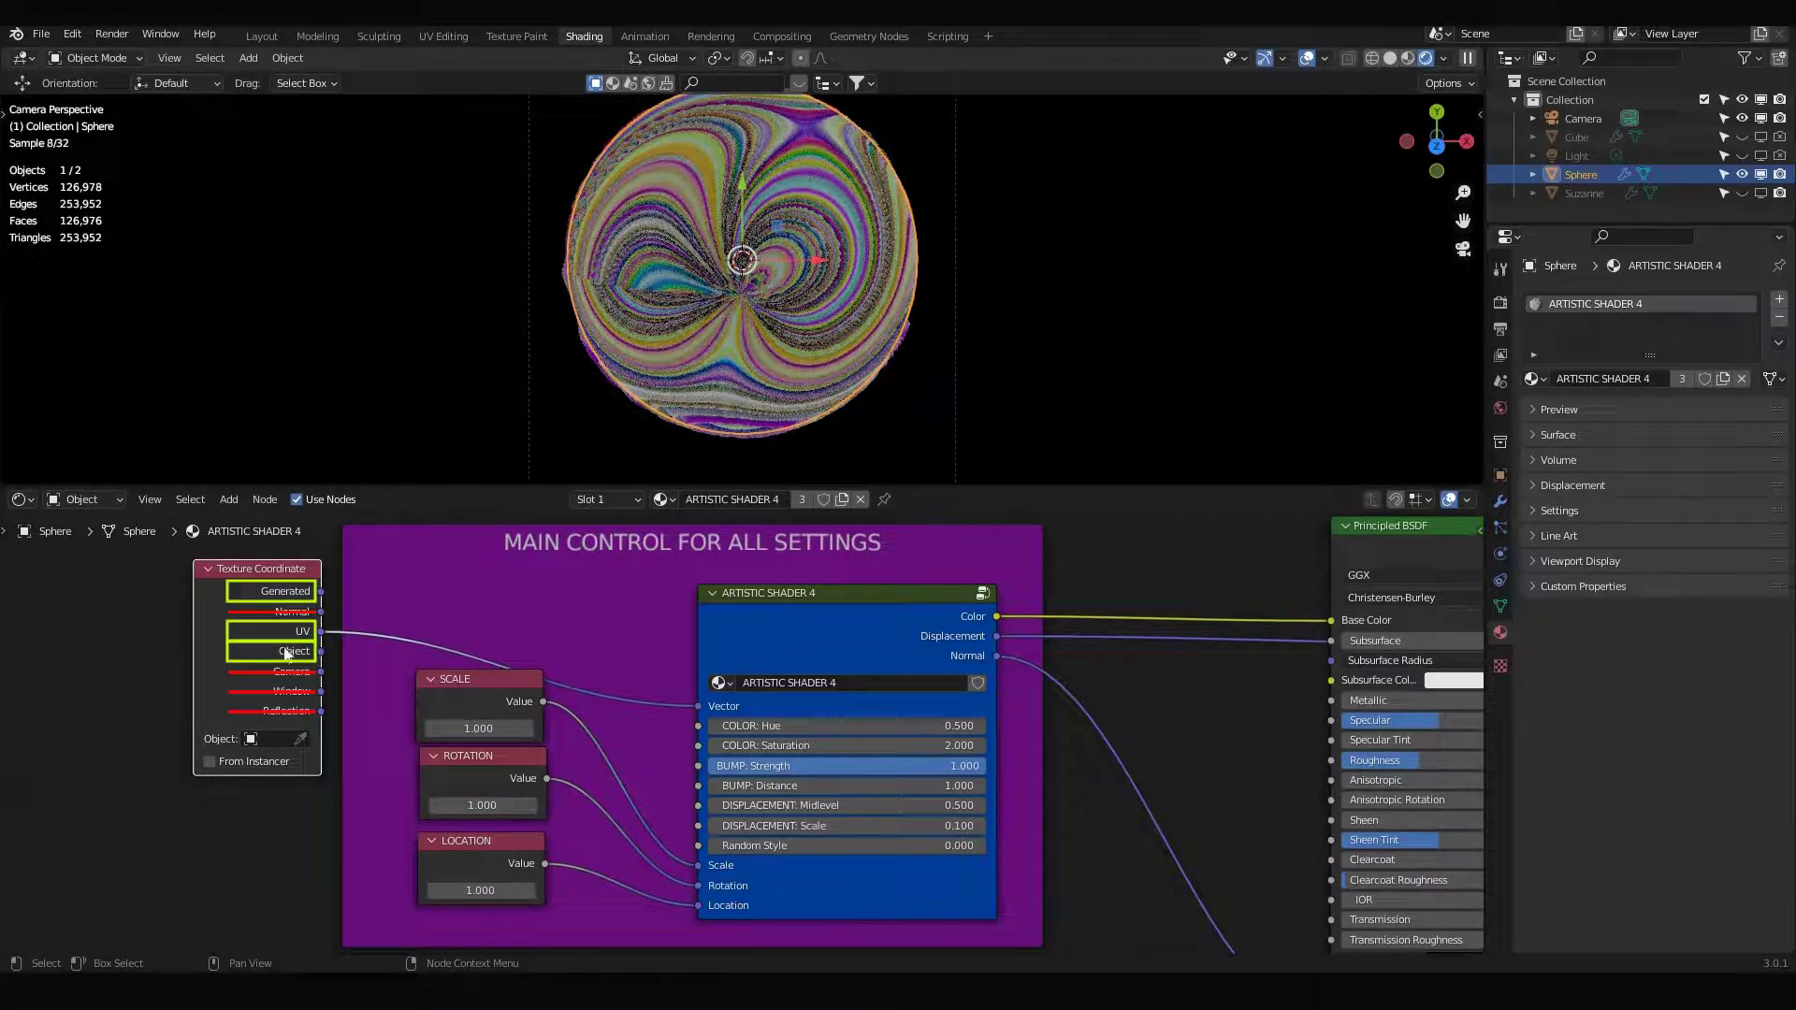
{"action": "left_click_drag", "start_coordinate": [320, 591], "coordinate": [693, 703]}
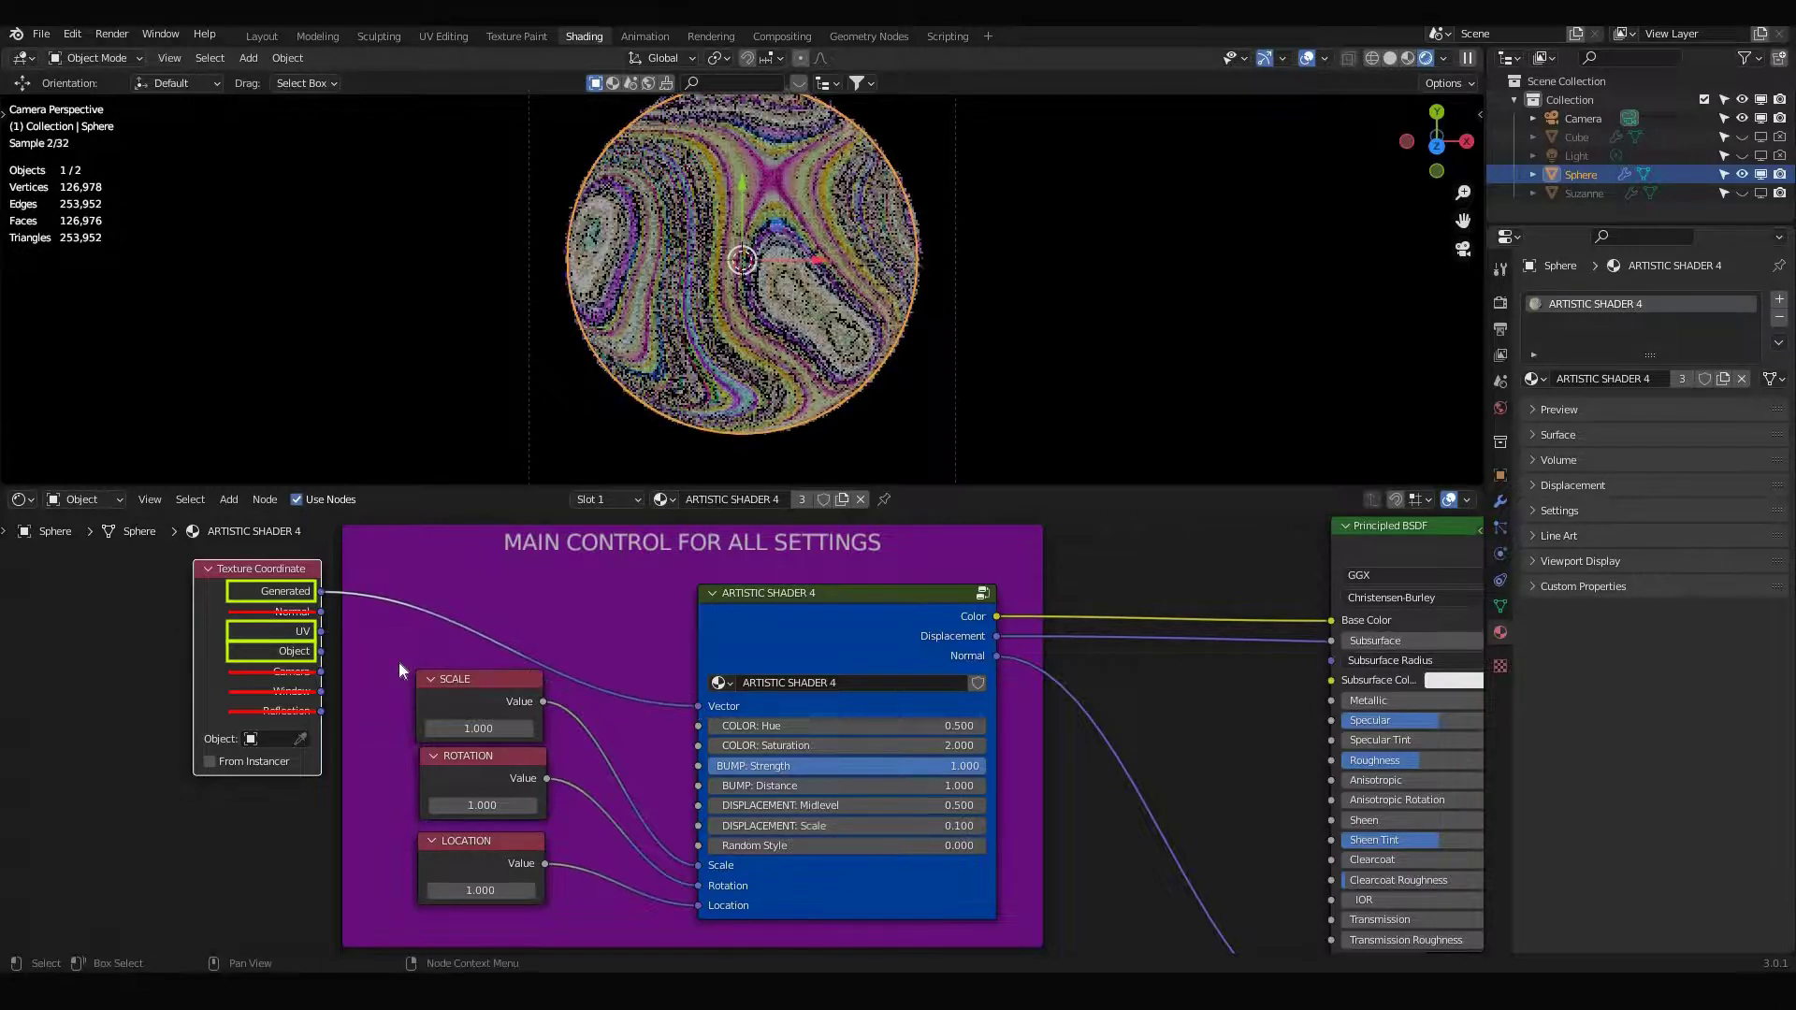
{"action": "left_click_drag", "start_coordinate": [321, 651], "coordinate": [697, 703]}
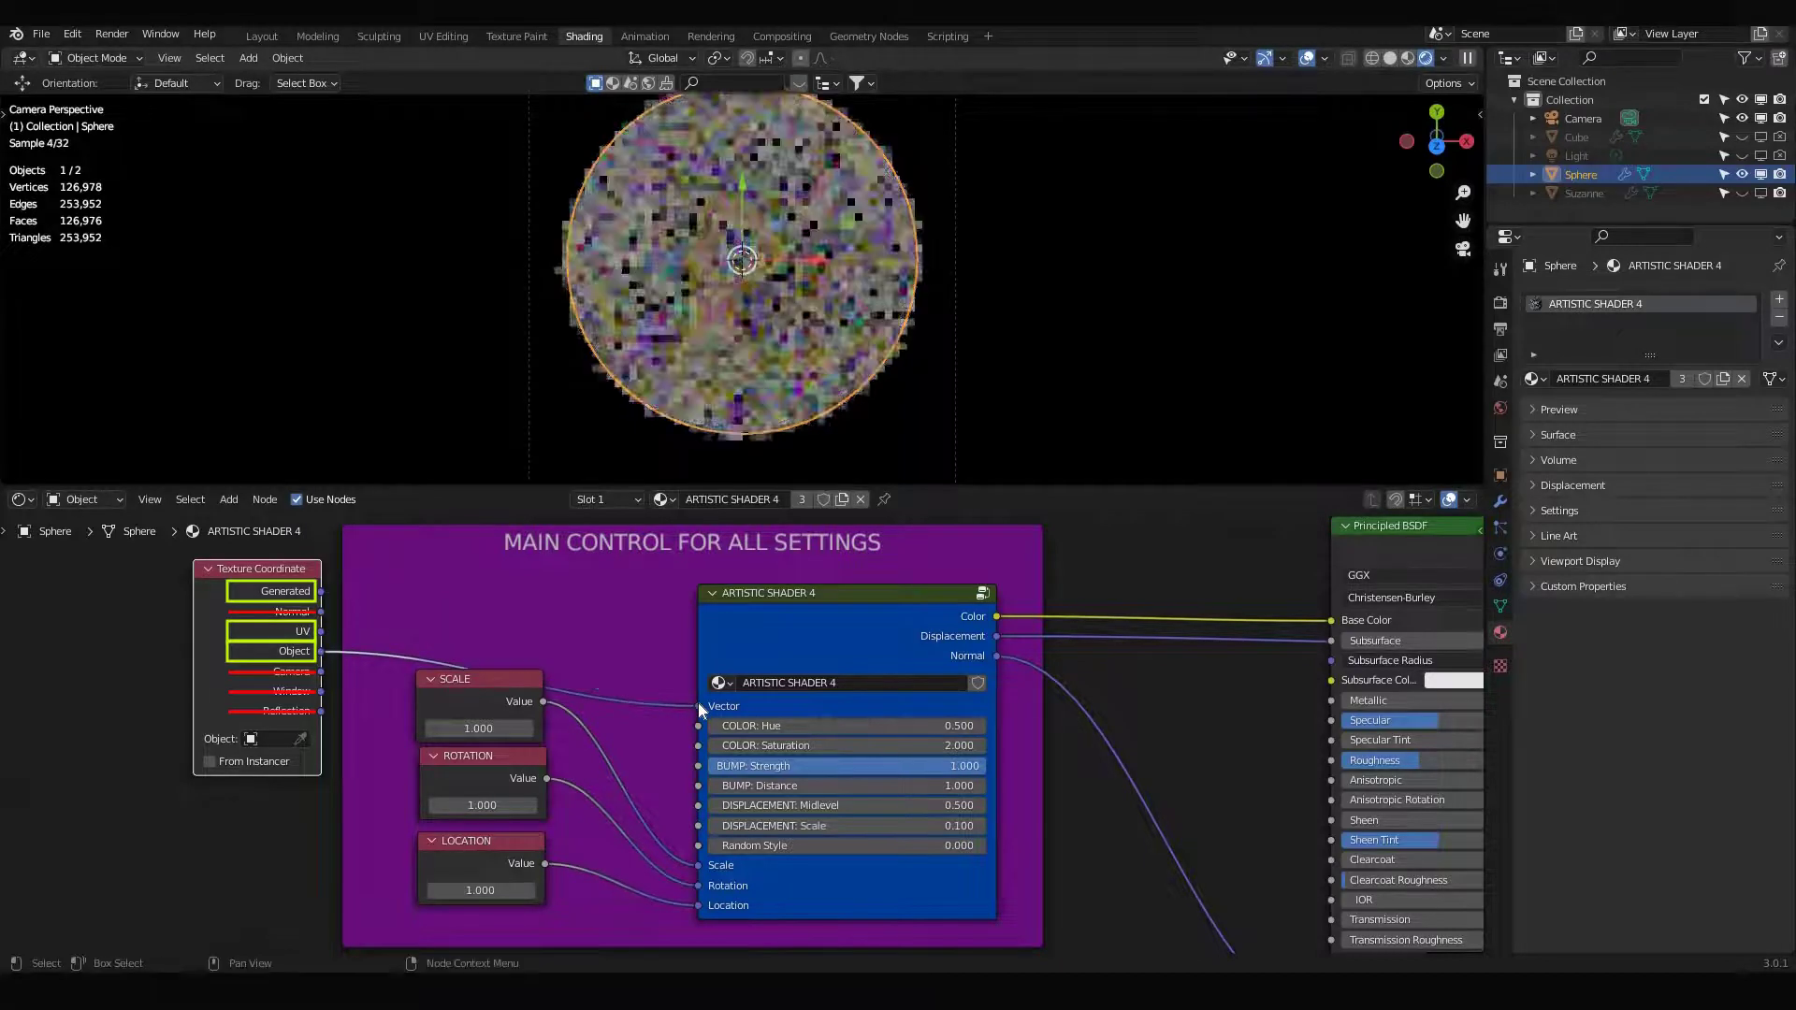